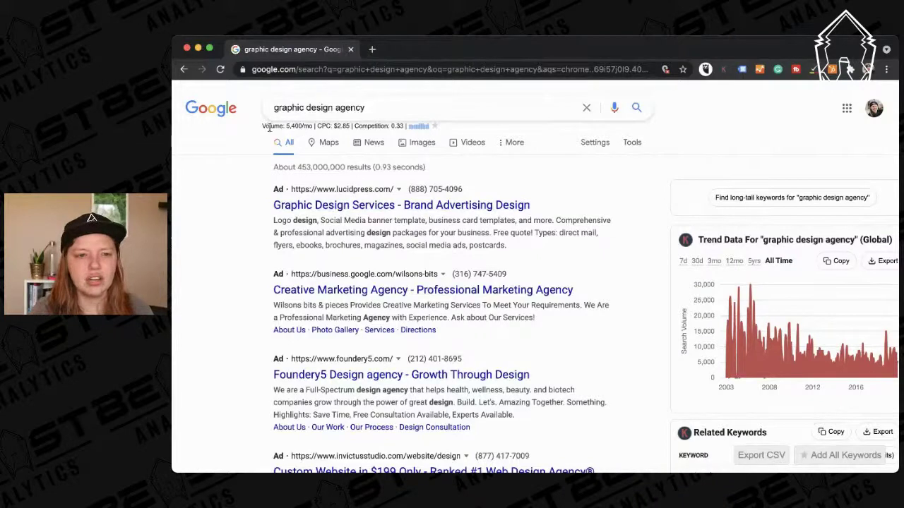
Step: Highlight the keyword metrics under the search query and examine the search trend and related keyword data
{"action": "left_click_drag", "start_coordinate": [254, 127], "coordinate": [445, 125]}
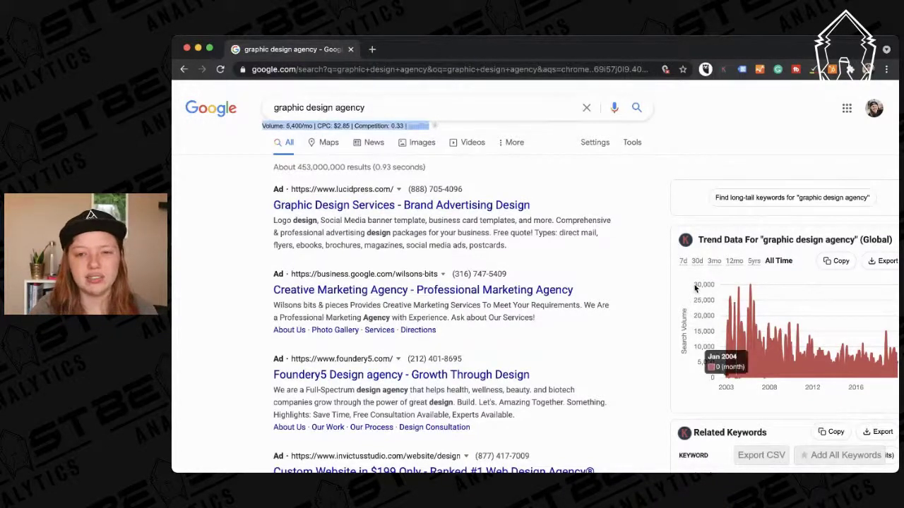
{"action": "scroll", "coordinate": [706, 304], "scroll_direction": "down", "scroll_amount": 1}
{"action": "scroll", "coordinate": [743, 261], "scroll_direction": "down", "scroll_amount": 4}
{"action": "scroll", "coordinate": [722, 276], "scroll_direction": "down", "scroll_amount": 15}
{"action": "scroll", "coordinate": [721, 275], "scroll_direction": "up", "scroll_amount": 8}
{"action": "scroll", "coordinate": [722, 275], "scroll_direction": "up", "scroll_amount": 10}
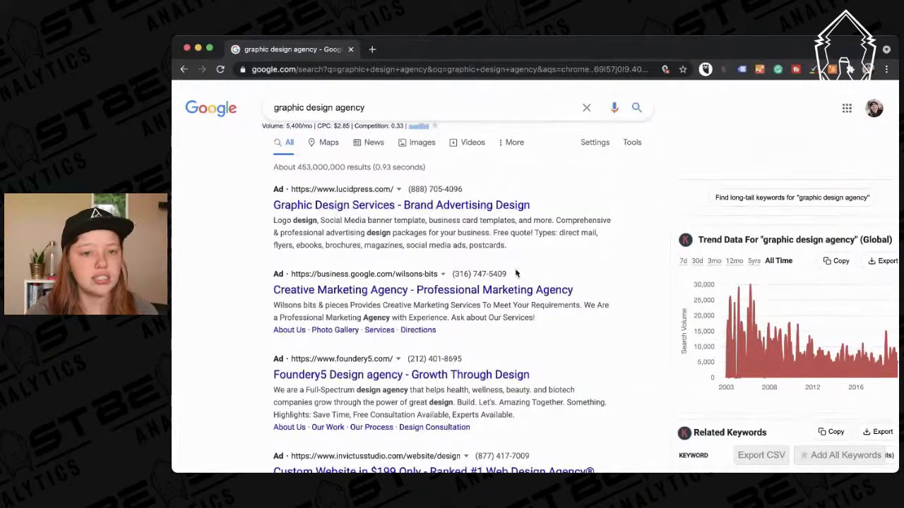
Step: Examine the paid ads and the local map results for the graphic design agency query
{"action": "scroll", "coordinate": [387, 381], "scroll_direction": "down", "scroll_amount": 3}
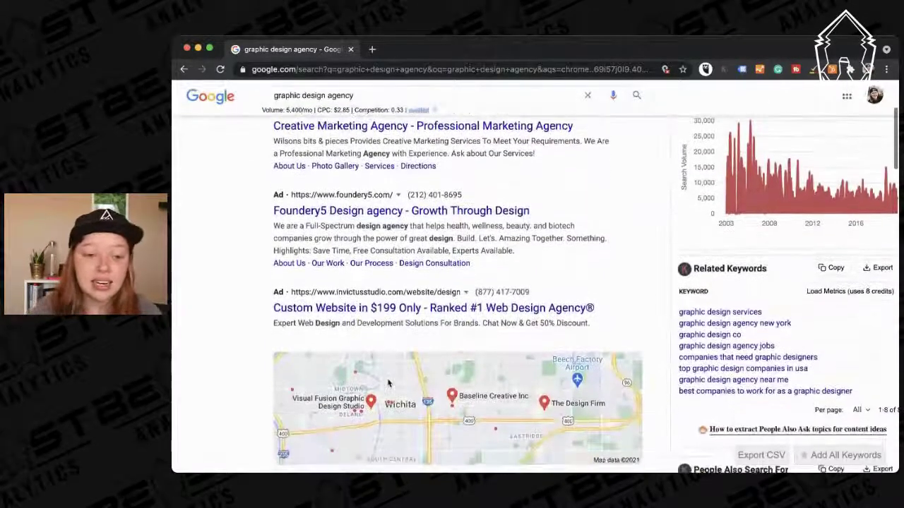
{"action": "scroll", "coordinate": [388, 383], "scroll_direction": "down", "scroll_amount": 2}
{"action": "scroll", "coordinate": [466, 383], "scroll_direction": "up", "scroll_amount": 5}
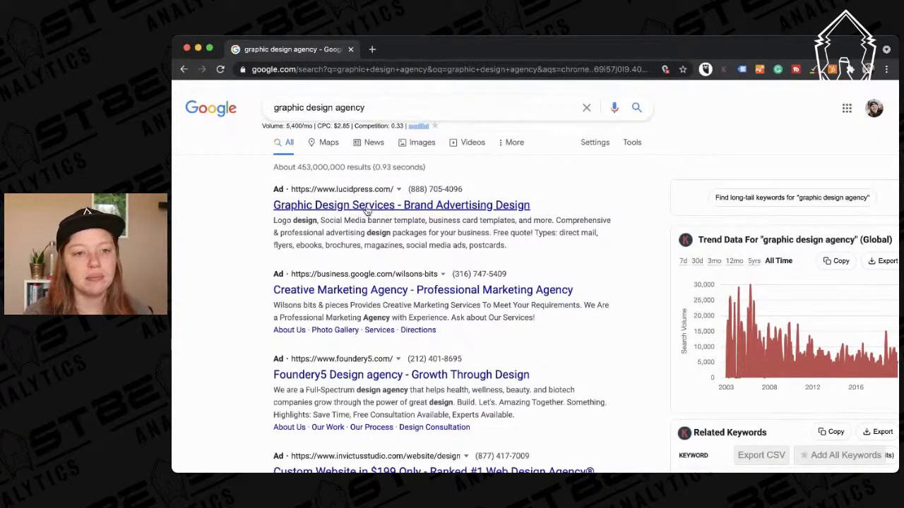
{"action": "scroll", "coordinate": [367, 208], "scroll_direction": "down", "scroll_amount": 2}
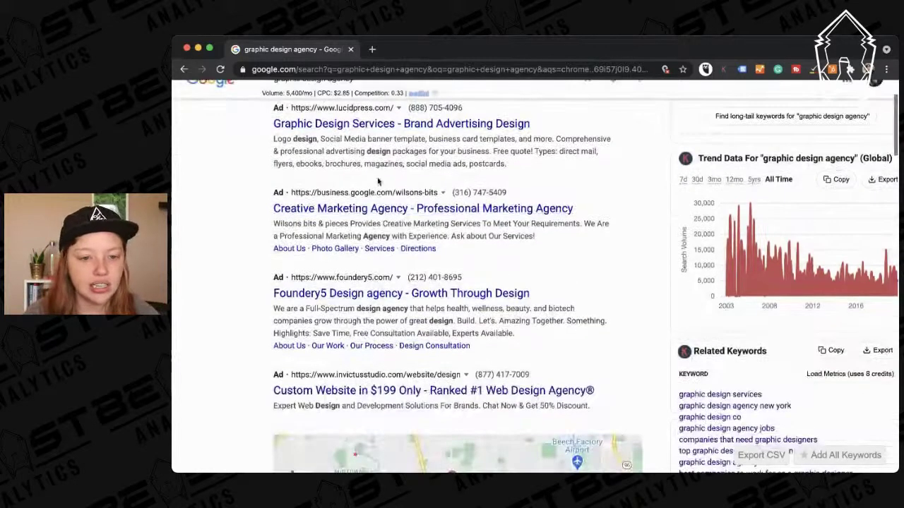
{"action": "scroll", "coordinate": [367, 344], "scroll_direction": "down", "scroll_amount": 2}
{"action": "scroll", "coordinate": [366, 343], "scroll_direction": "down", "scroll_amount": 2}
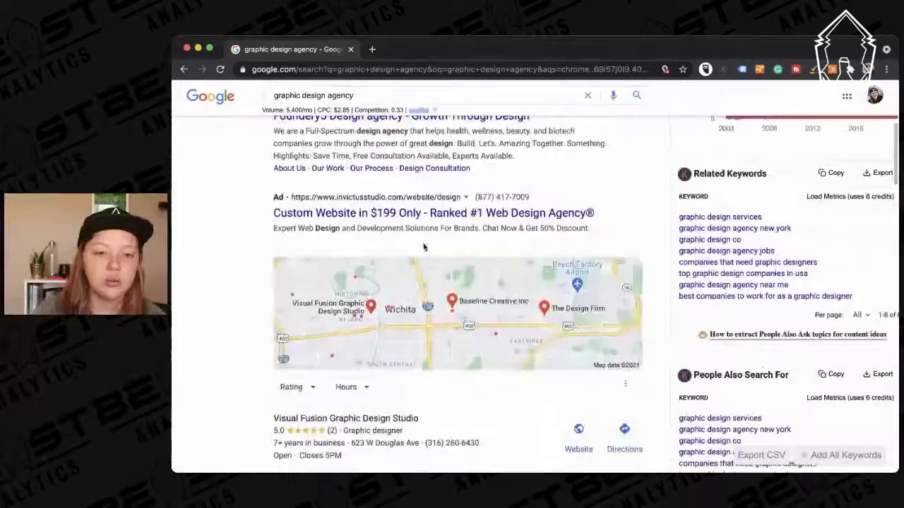
{"action": "scroll", "coordinate": [416, 306], "scroll_direction": "down", "scroll_amount": 2}
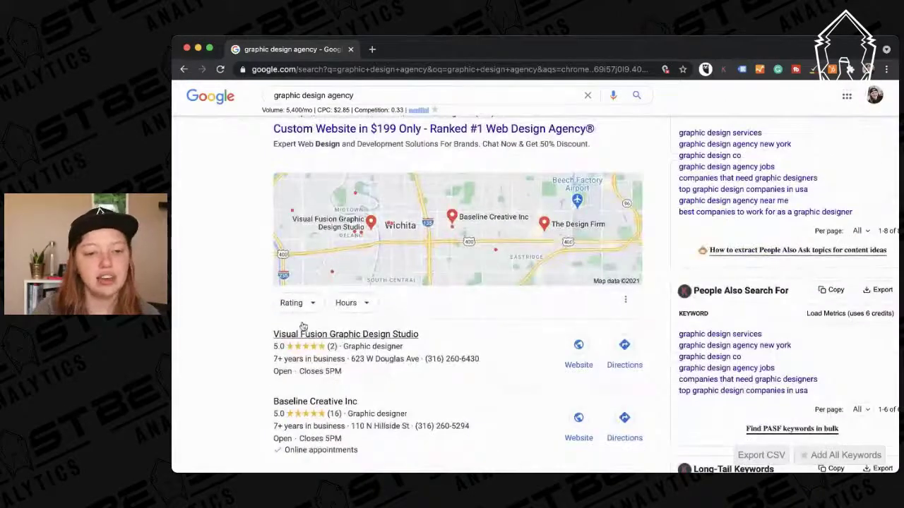
{"action": "scroll", "coordinate": [327, 332], "scroll_direction": "down", "scroll_amount": 1}
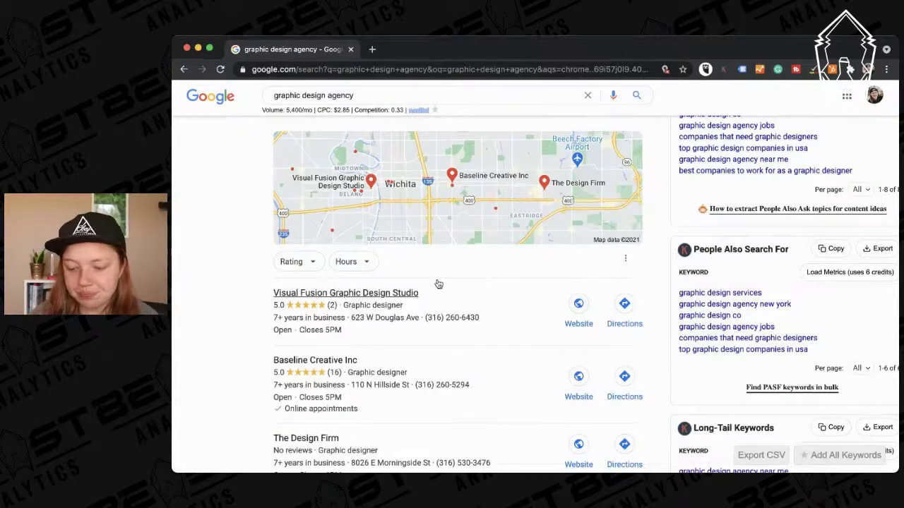
{"action": "scroll", "coordinate": [438, 284], "scroll_direction": "down", "scroll_amount": 1}
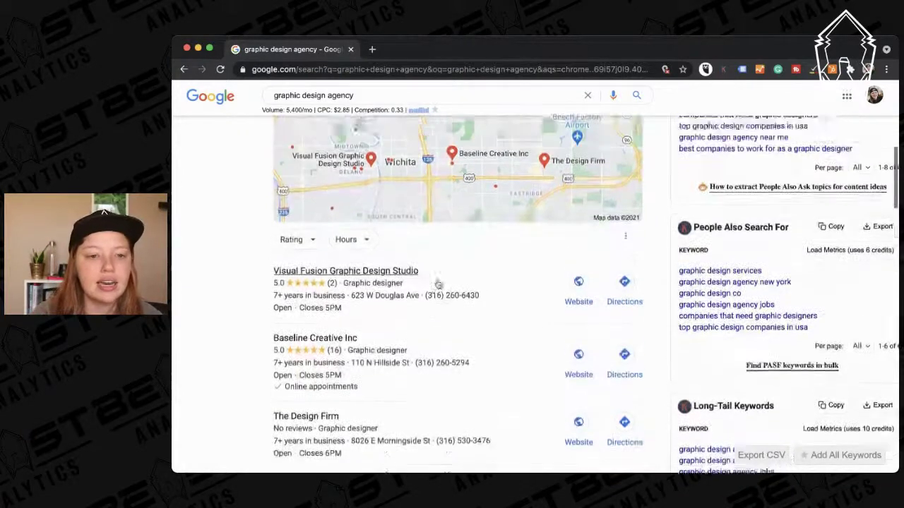
{"action": "scroll", "coordinate": [438, 284], "scroll_direction": "up", "scroll_amount": 10}
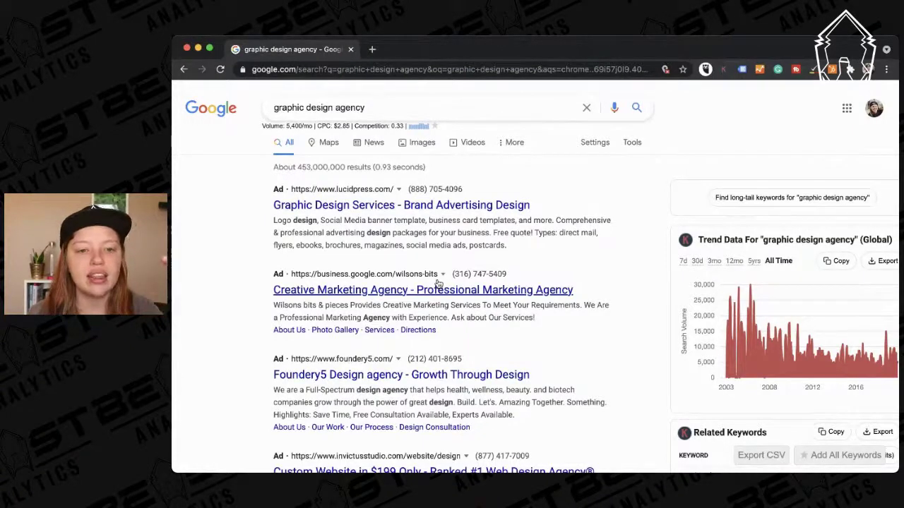
Step: Review the order of the results page from the text ads down to the local business listings
{"action": "scroll", "coordinate": [438, 283], "scroll_direction": "down", "scroll_amount": 1}
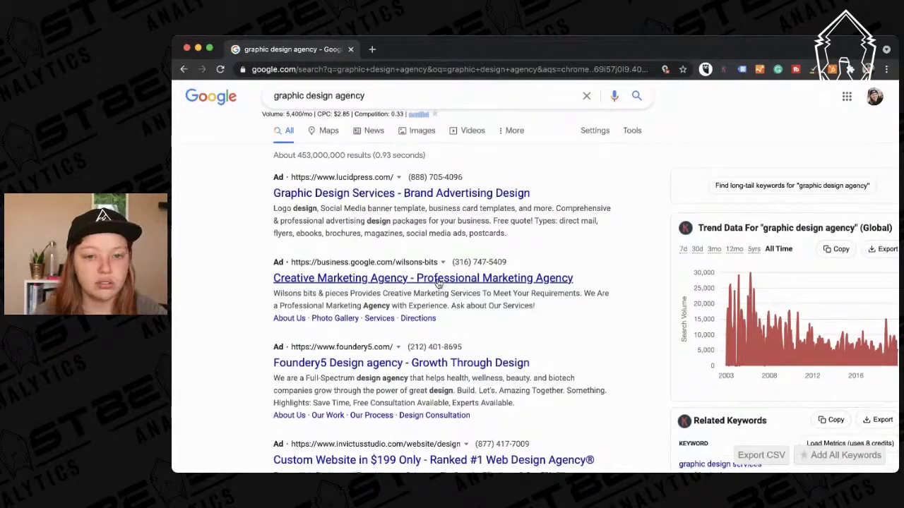
{"action": "scroll", "coordinate": [438, 283], "scroll_direction": "down", "scroll_amount": 3}
{"action": "scroll", "coordinate": [438, 282], "scroll_direction": "down", "scroll_amount": 6}
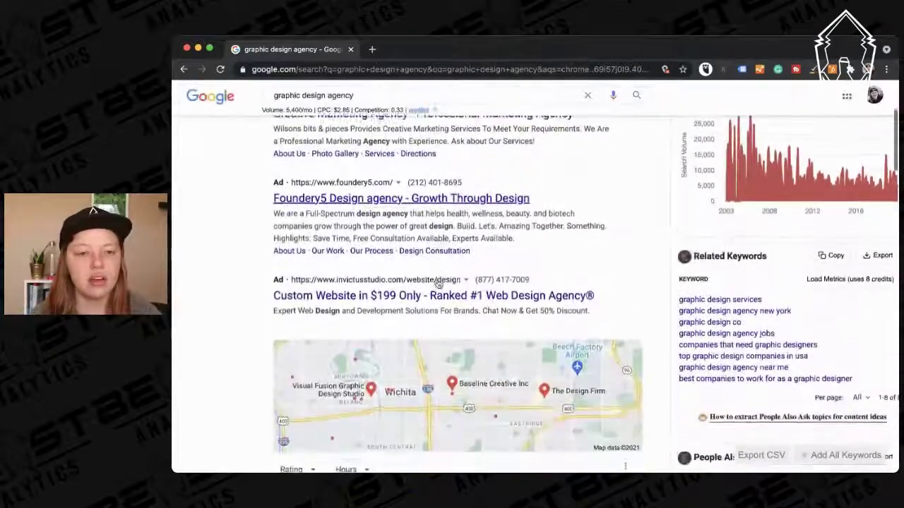
{"action": "scroll", "coordinate": [438, 283], "scroll_direction": "down", "scroll_amount": 1}
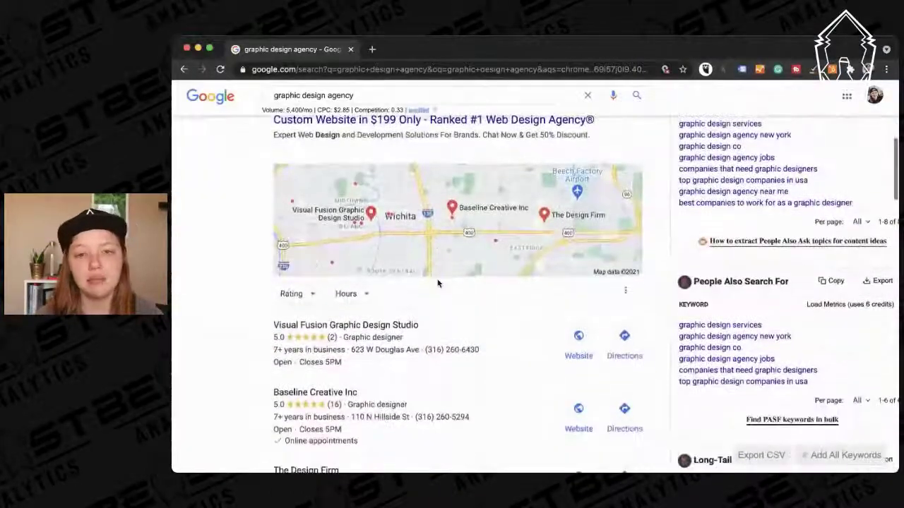
{"action": "scroll", "coordinate": [438, 283], "scroll_direction": "down", "scroll_amount": 1}
{"action": "scroll", "coordinate": [438, 283], "scroll_direction": "down", "scroll_amount": 1}
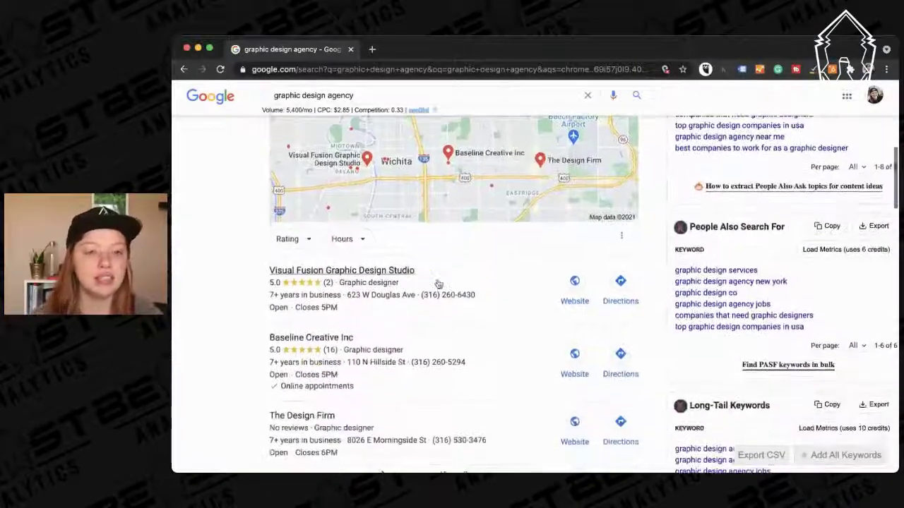
{"action": "scroll", "coordinate": [438, 283], "scroll_direction": "up", "scroll_amount": 10}
{"action": "scroll", "coordinate": [379, 242], "scroll_direction": "down", "scroll_amount": 1}
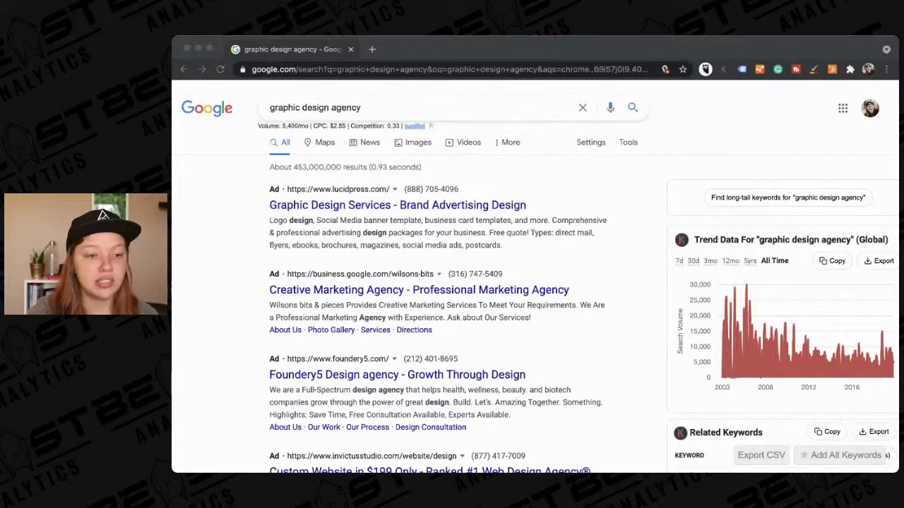
Step: Highlight the CPC value in the keyword metrics to read the cost per click, and clear the highlight
{"action": "left_click", "coordinate": [800, 138]}
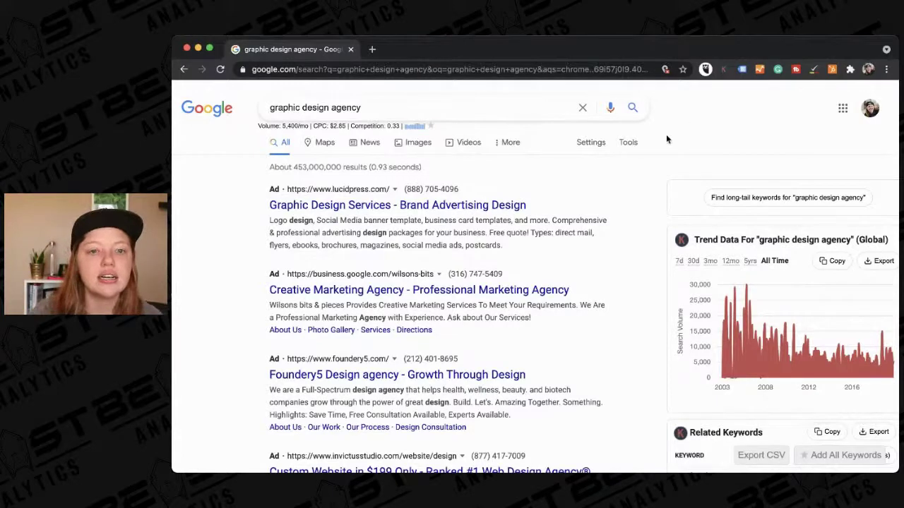
{"action": "left_click_drag", "start_coordinate": [329, 125], "coordinate": [346, 124]}
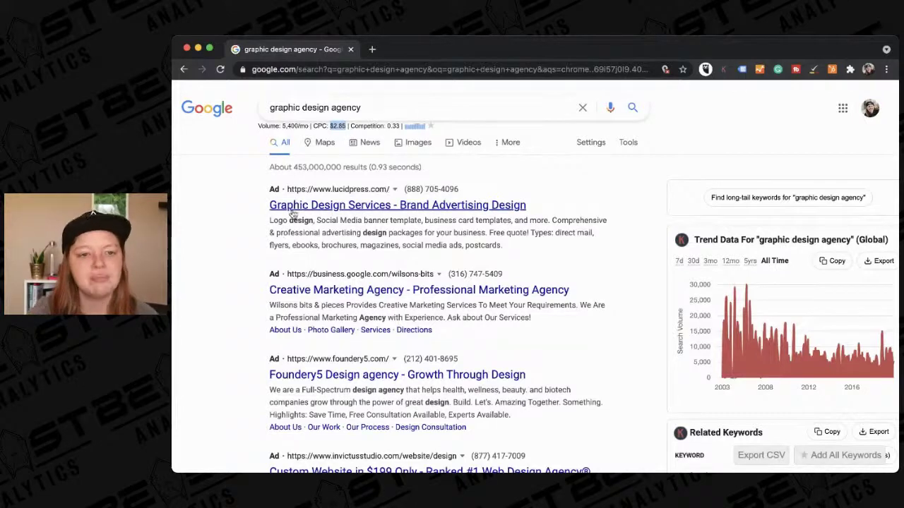
{"action": "left_click", "coordinate": [242, 243]}
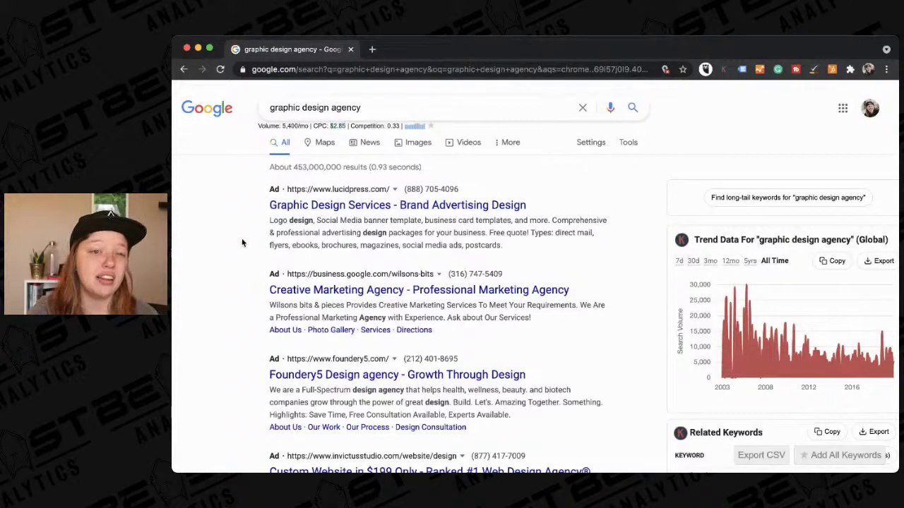
Step: Compare the advertised agencies with the ratings and details of the three businesses in the map pack
{"action": "scroll", "coordinate": [241, 243], "scroll_direction": "down", "scroll_amount": 2}
{"action": "scroll", "coordinate": [241, 243], "scroll_direction": "up", "scroll_amount": 2}
{"action": "scroll", "coordinate": [242, 243], "scroll_direction": "down", "scroll_amount": 3}
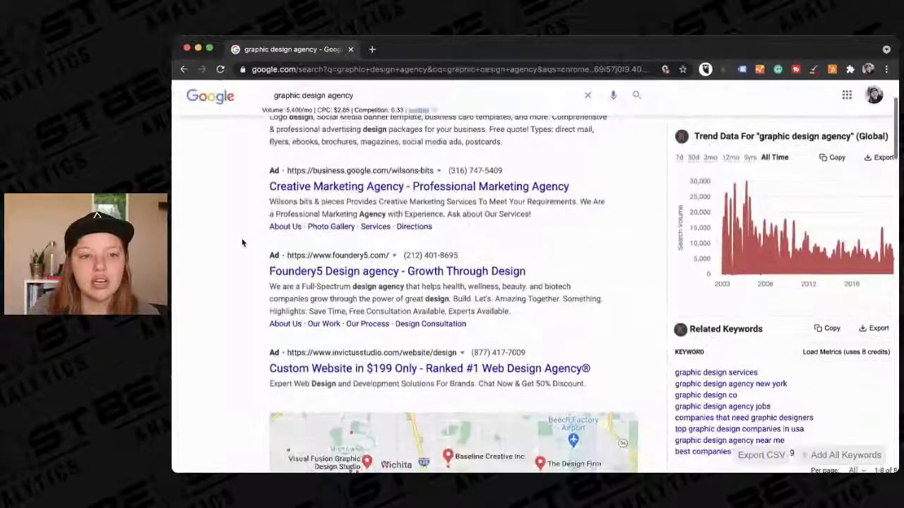
{"action": "scroll", "coordinate": [242, 243], "scroll_direction": "down", "scroll_amount": 2}
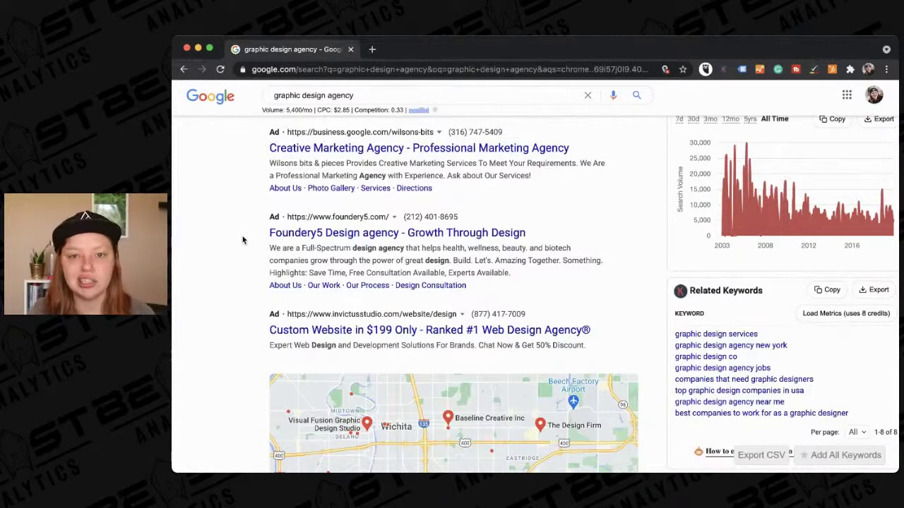
{"action": "scroll", "coordinate": [243, 240], "scroll_direction": "down", "scroll_amount": 9}
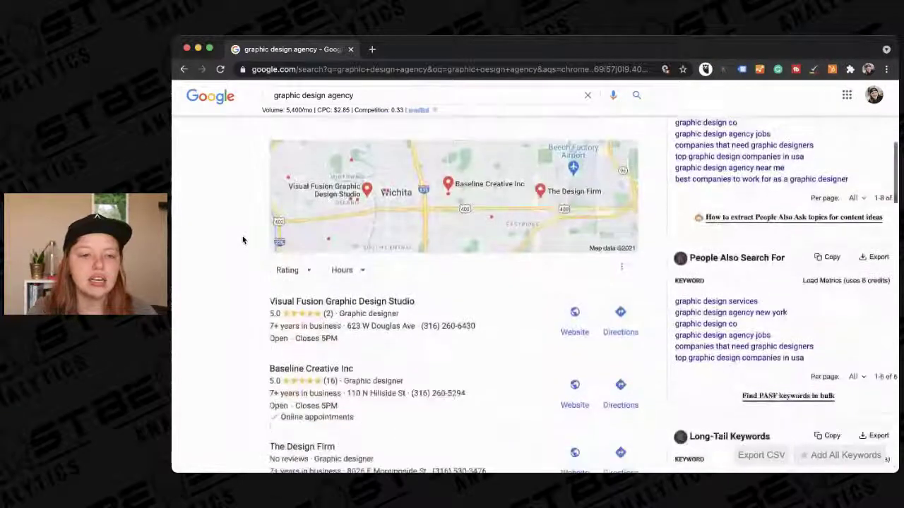
{"action": "scroll", "coordinate": [342, 275], "scroll_direction": "up", "scroll_amount": 2}
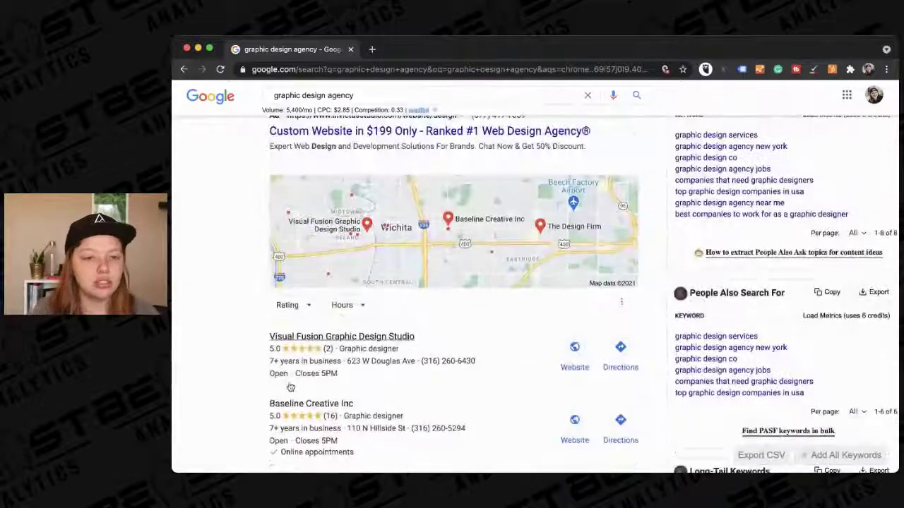
{"action": "scroll", "coordinate": [223, 307], "scroll_direction": "down", "scroll_amount": 2}
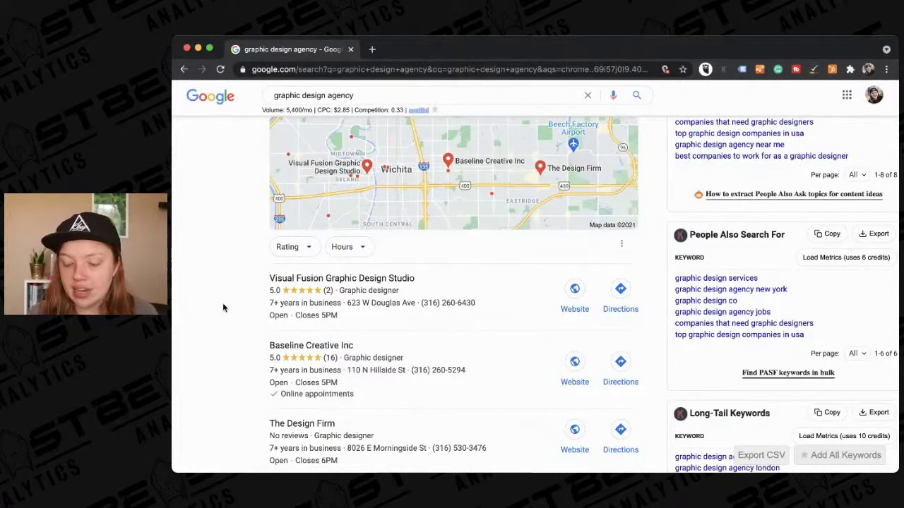
{"action": "scroll", "coordinate": [223, 308], "scroll_direction": "down", "scroll_amount": 1}
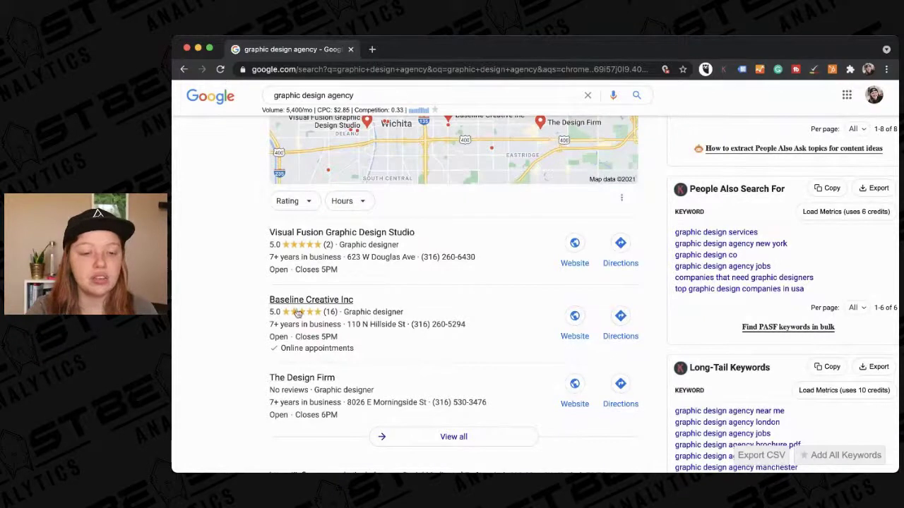
Step: Open The Design Firm's business listing and examine its contact details, questions, photos, review summary and description
{"action": "left_click", "coordinate": [388, 381]}
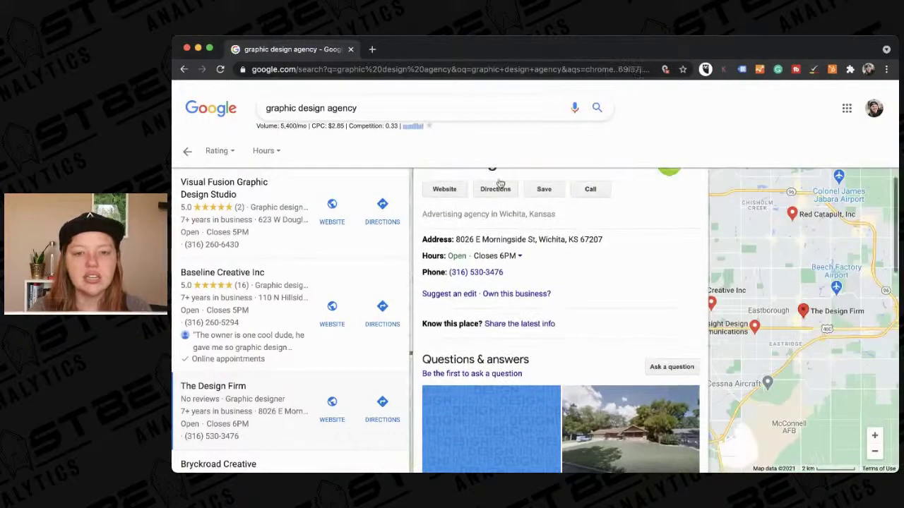
{"action": "scroll", "coordinate": [552, 369], "scroll_direction": "down", "scroll_amount": 5}
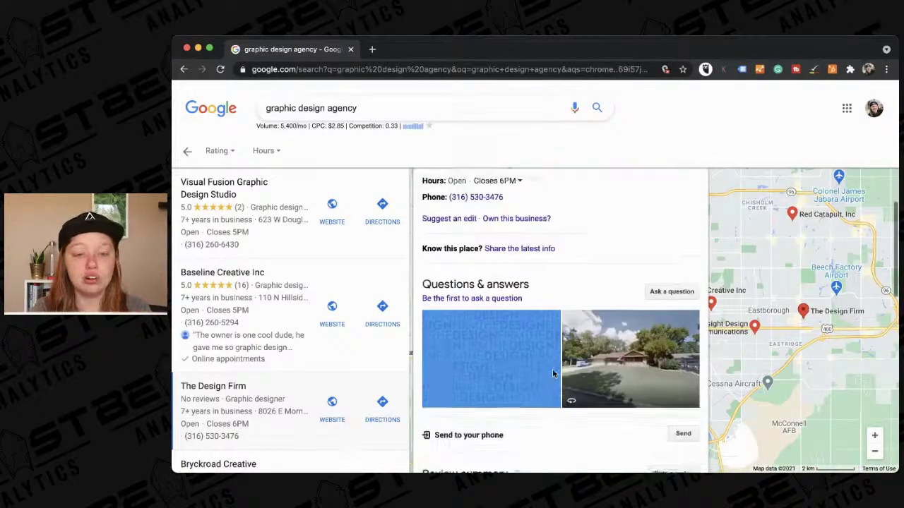
{"action": "scroll", "coordinate": [552, 368], "scroll_direction": "up", "scroll_amount": 5}
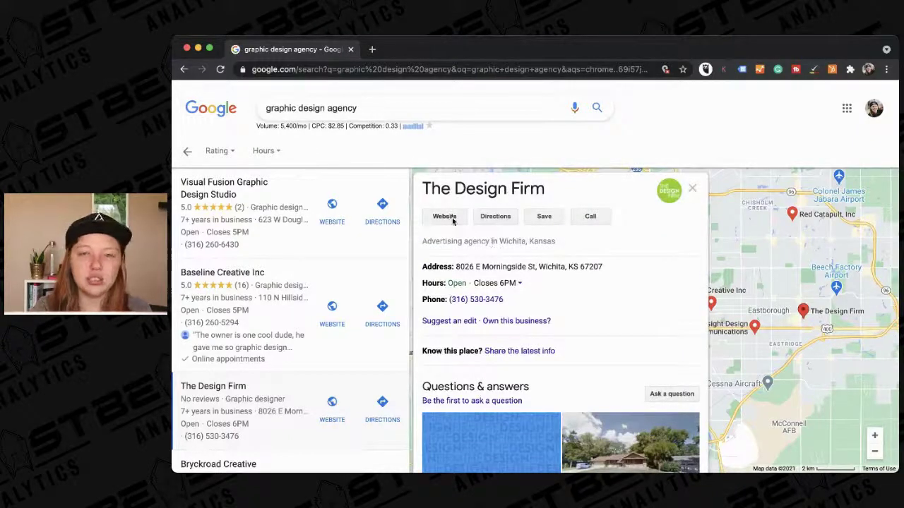
{"action": "scroll", "coordinate": [517, 296], "scroll_direction": "down", "scroll_amount": 1}
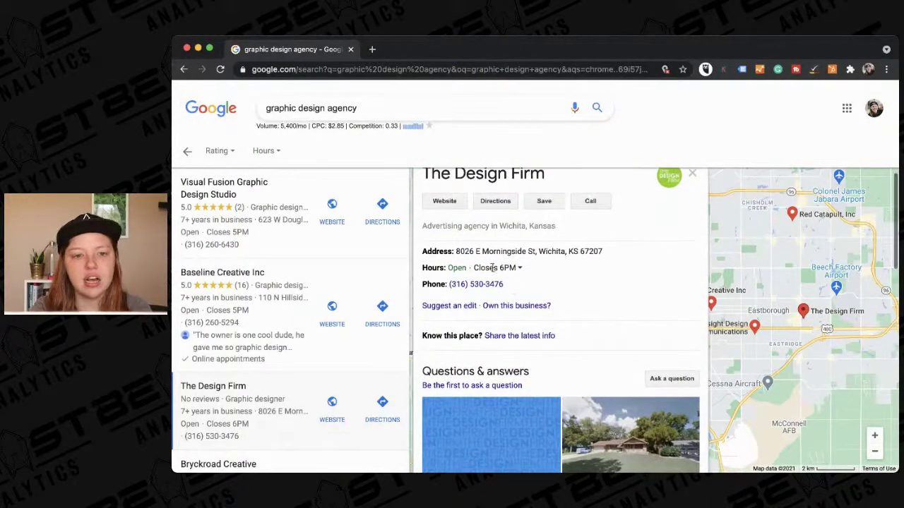
{"action": "scroll", "coordinate": [471, 280], "scroll_direction": "down", "scroll_amount": 4}
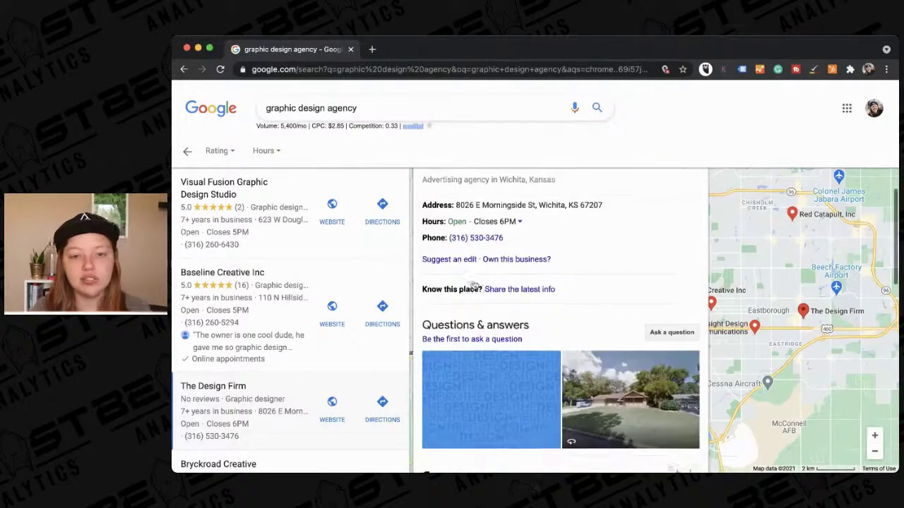
{"action": "scroll", "coordinate": [475, 285], "scroll_direction": "down", "scroll_amount": 3}
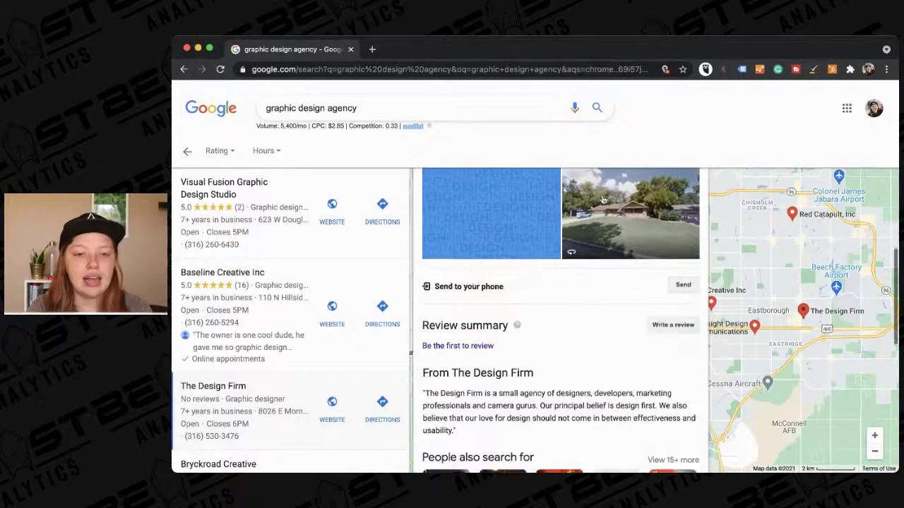
{"action": "scroll", "coordinate": [548, 387], "scroll_direction": "up", "scroll_amount": 3}
{"action": "scroll", "coordinate": [548, 387], "scroll_direction": "up", "scroll_amount": 4}
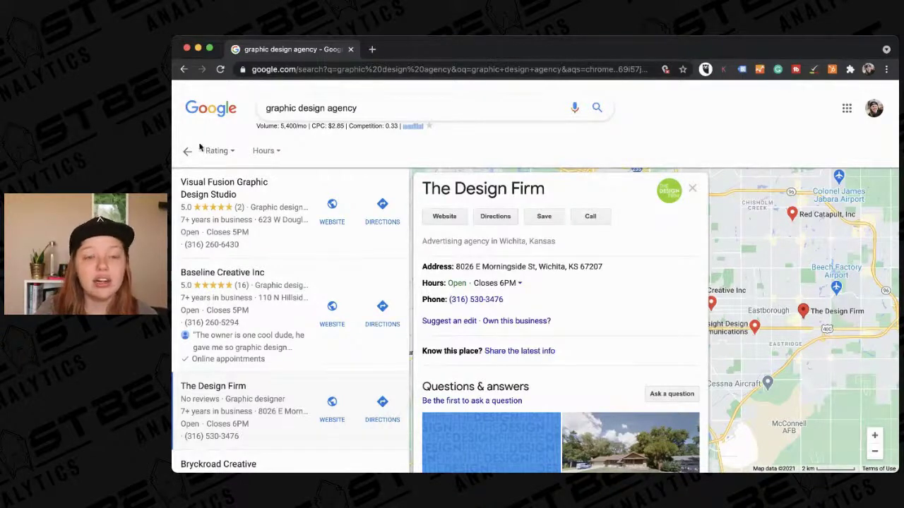
Step: Return from the business listing to the main search results and review the local map listings again
{"action": "left_click", "coordinate": [189, 152]}
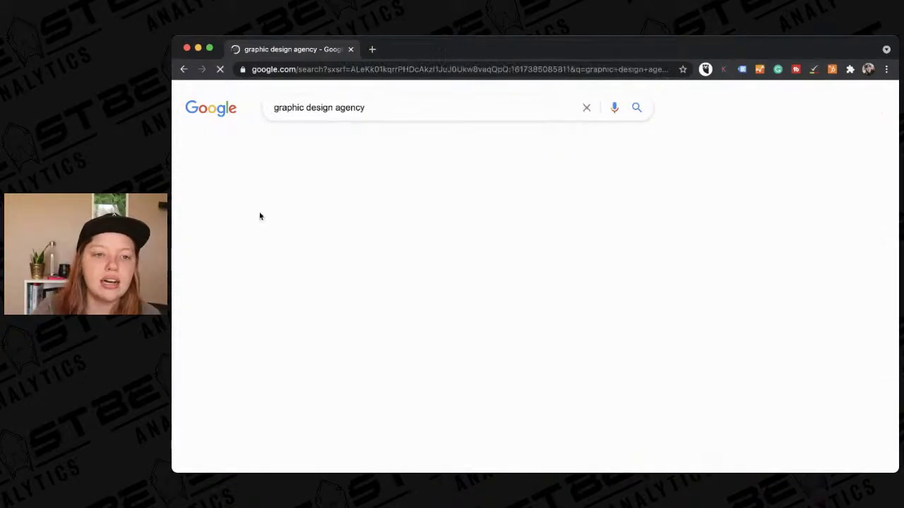
{"action": "scroll", "coordinate": [358, 277], "scroll_direction": "down", "scroll_amount": 4}
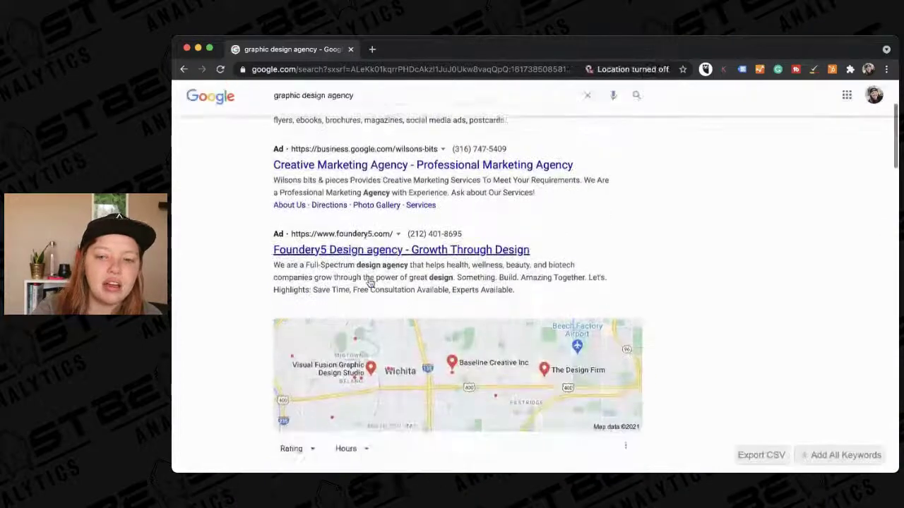
{"action": "scroll", "coordinate": [369, 283], "scroll_direction": "down", "scroll_amount": 8}
{"action": "scroll", "coordinate": [325, 278], "scroll_direction": "up", "scroll_amount": 7}
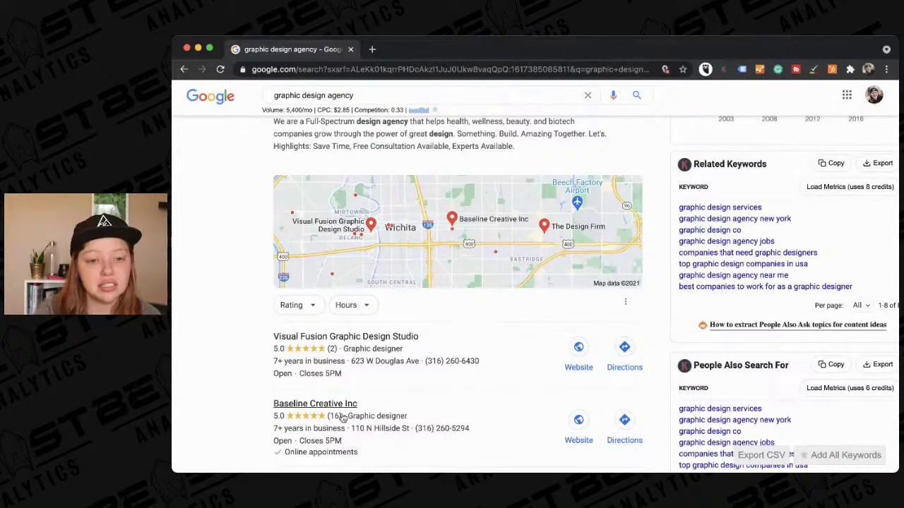
{"action": "scroll", "coordinate": [406, 374], "scroll_direction": "down", "scroll_amount": 1}
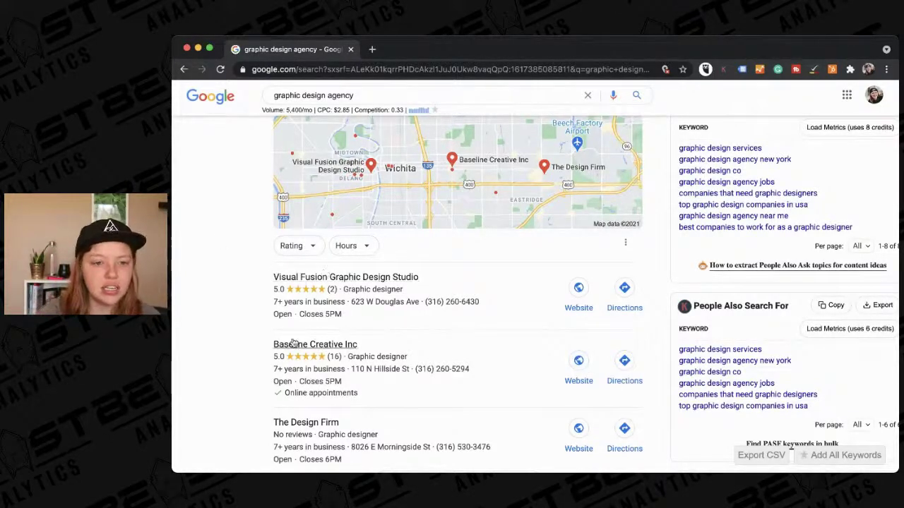
Step: View the rating and opening-hours filter options of the local map listings, and close each list without choosing an option
{"action": "scroll", "coordinate": [294, 342], "scroll_direction": "down", "scroll_amount": 1}
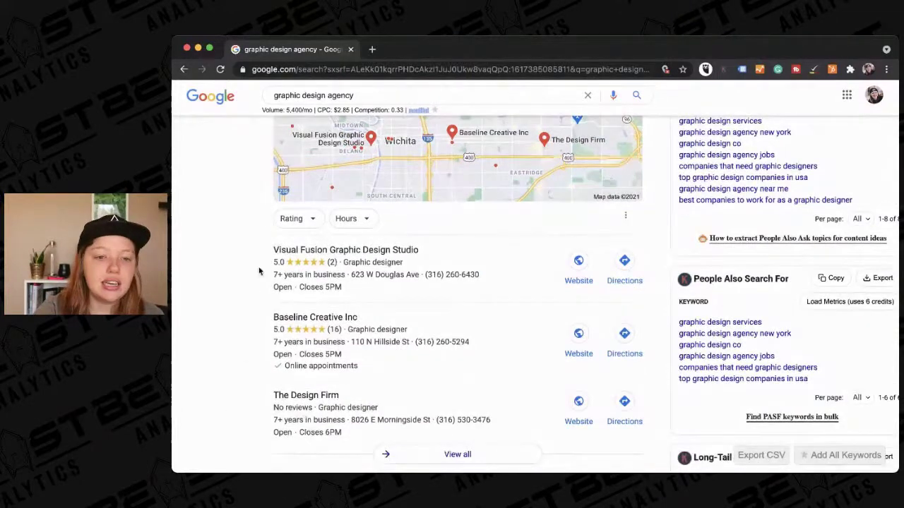
{"action": "scroll", "coordinate": [260, 272], "scroll_direction": "up", "scroll_amount": 3}
{"action": "scroll", "coordinate": [260, 276], "scroll_direction": "up", "scroll_amount": 1}
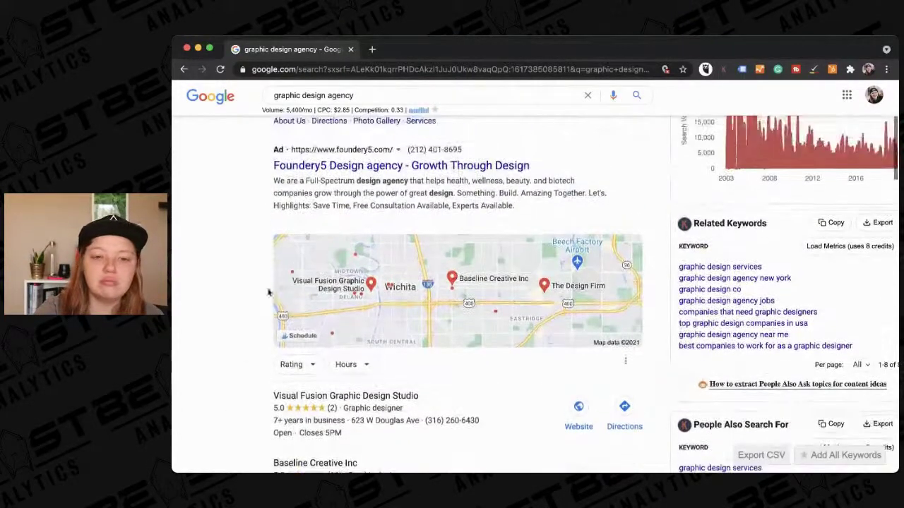
{"action": "scroll", "coordinate": [262, 339], "scroll_direction": "down", "scroll_amount": 3}
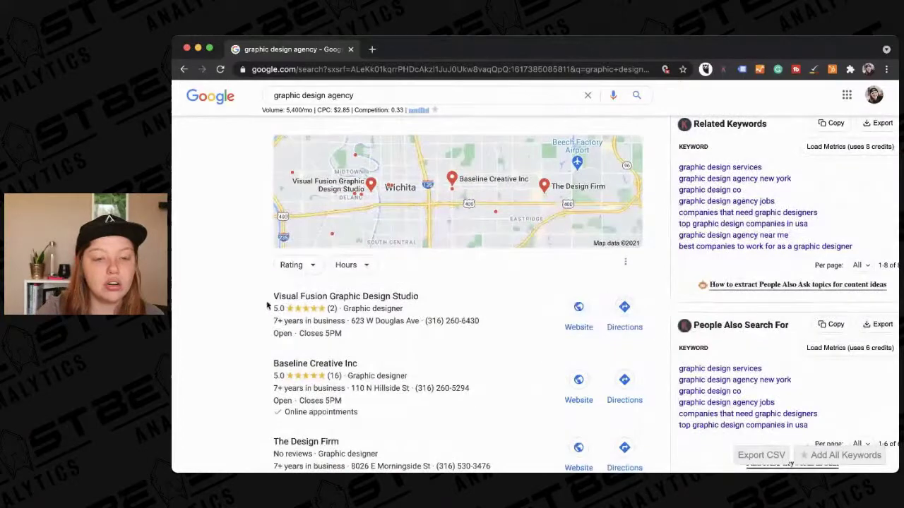
{"action": "left_click", "coordinate": [291, 266]}
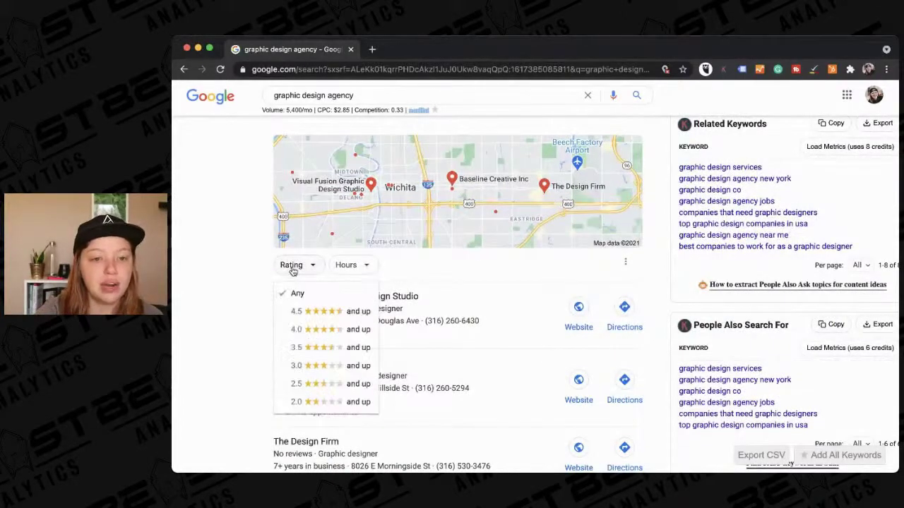
{"action": "left_click", "coordinate": [224, 317]}
{"action": "scroll", "coordinate": [510, 206], "scroll_direction": "down", "scroll_amount": 1}
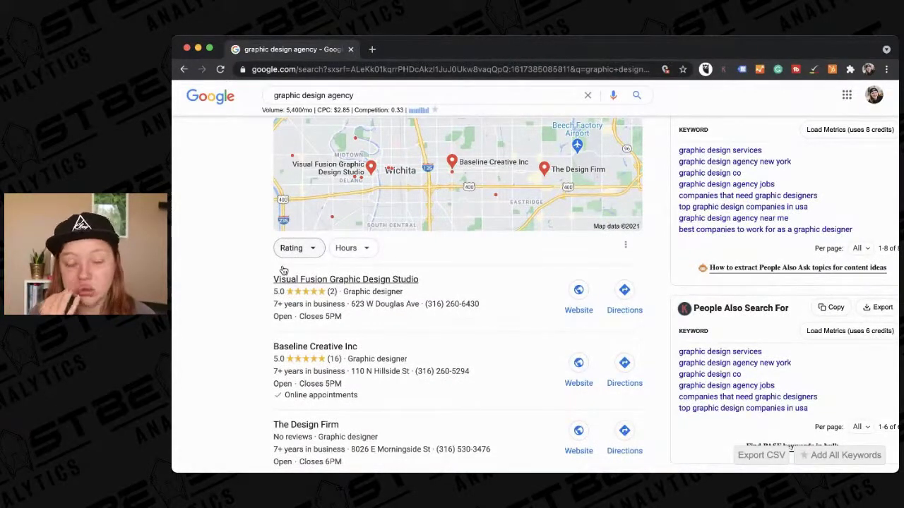
{"action": "left_click", "coordinate": [357, 248]}
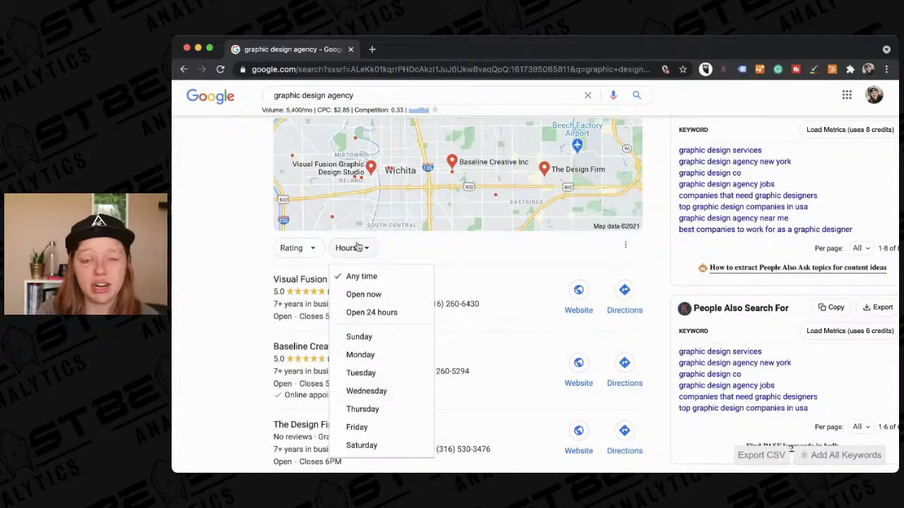
{"action": "left_click", "coordinate": [243, 378]}
{"action": "scroll", "coordinate": [243, 378], "scroll_direction": "down", "scroll_amount": 2}
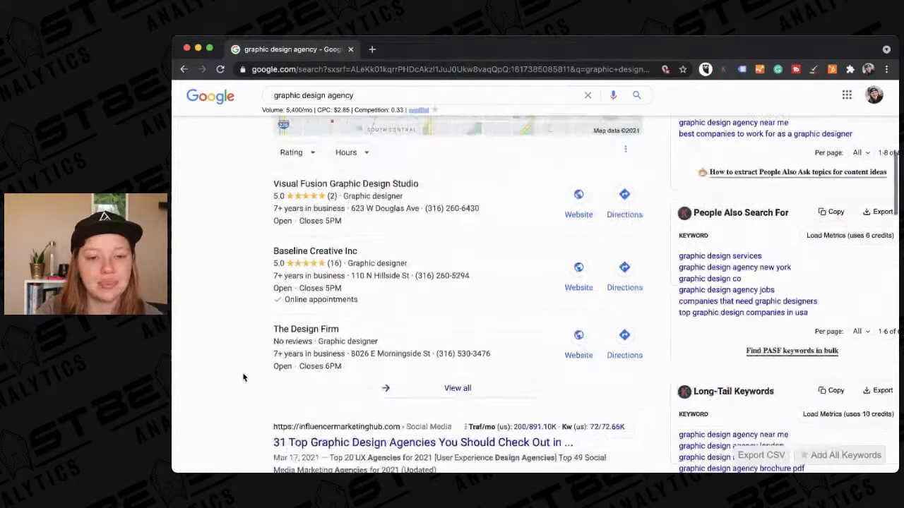
Step: Review the results page from the paid ads through the map pack to the first organic results and the People also ask section
{"action": "scroll", "coordinate": [242, 378], "scroll_direction": "down", "scroll_amount": 3}
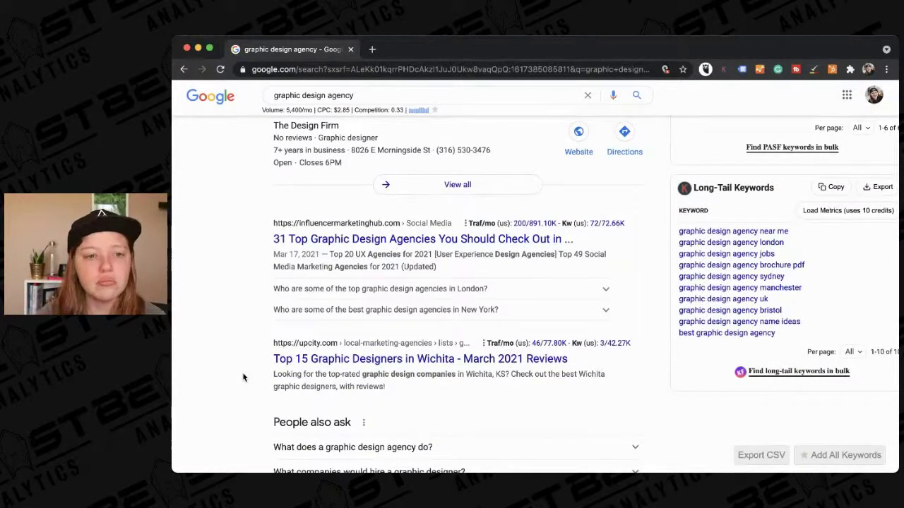
{"action": "scroll", "coordinate": [243, 377], "scroll_direction": "up", "scroll_amount": 5}
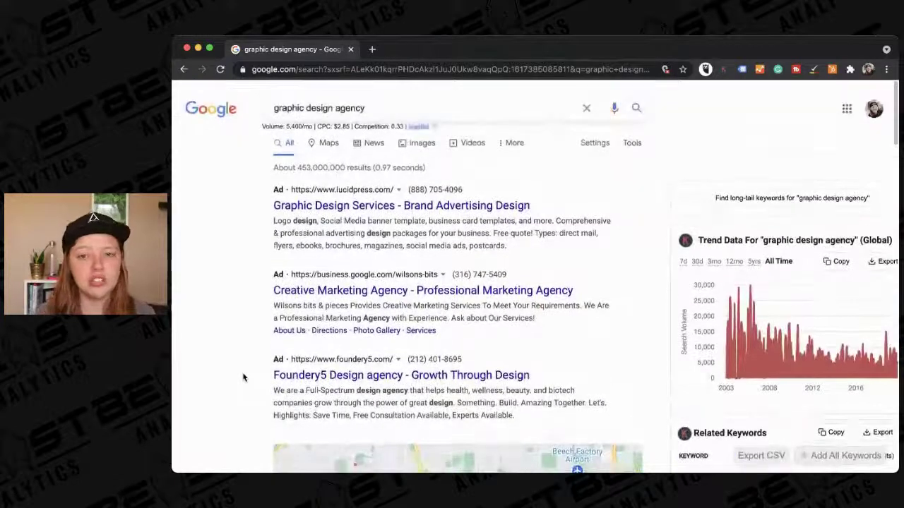
{"action": "scroll", "coordinate": [243, 377], "scroll_direction": "down", "scroll_amount": 4}
{"action": "scroll", "coordinate": [242, 378], "scroll_direction": "up", "scroll_amount": 5}
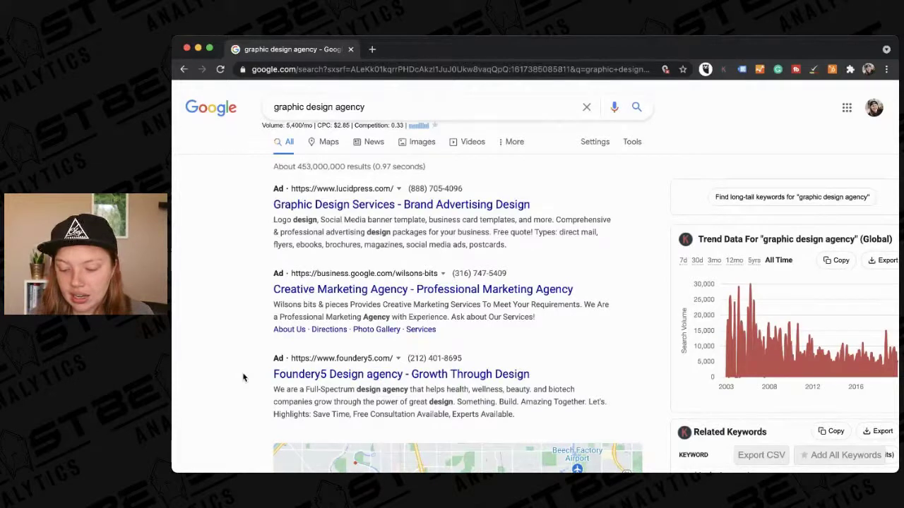
{"action": "scroll", "coordinate": [243, 378], "scroll_direction": "down", "scroll_amount": 3}
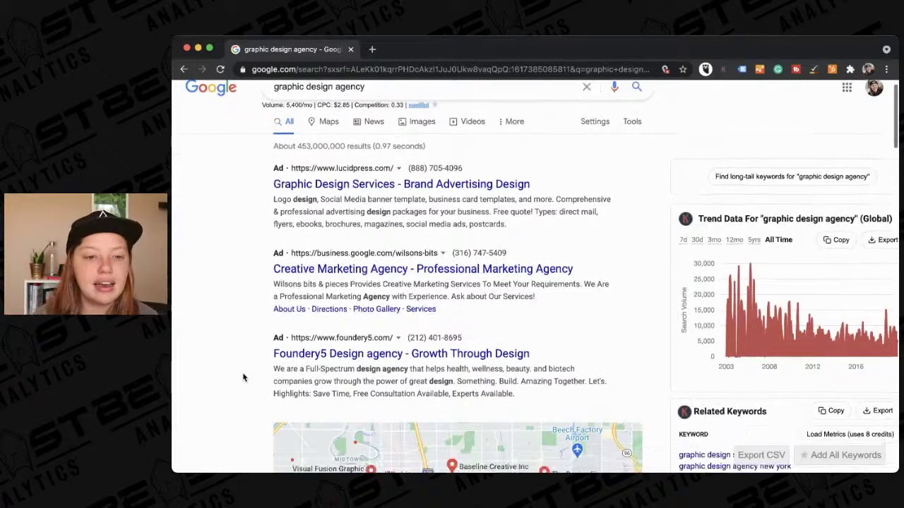
{"action": "scroll", "coordinate": [243, 377], "scroll_direction": "down", "scroll_amount": 2}
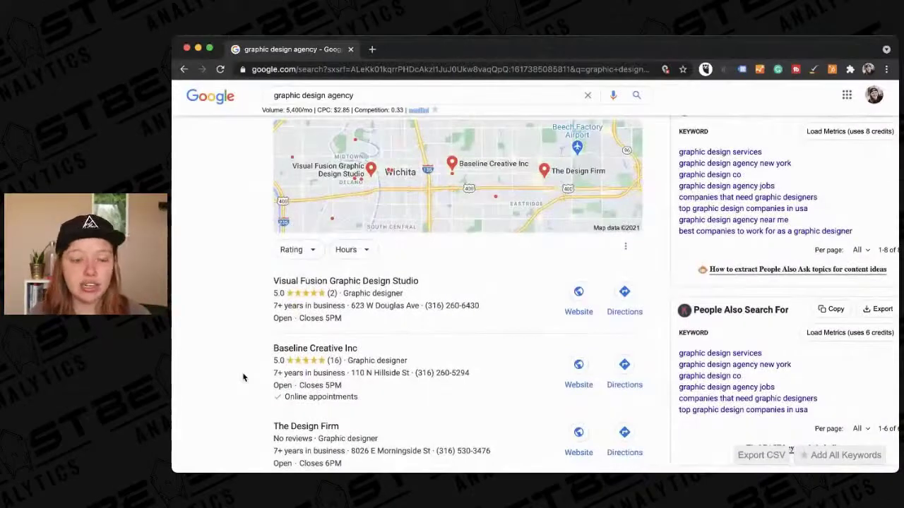
{"action": "scroll", "coordinate": [242, 378], "scroll_direction": "down", "scroll_amount": 2}
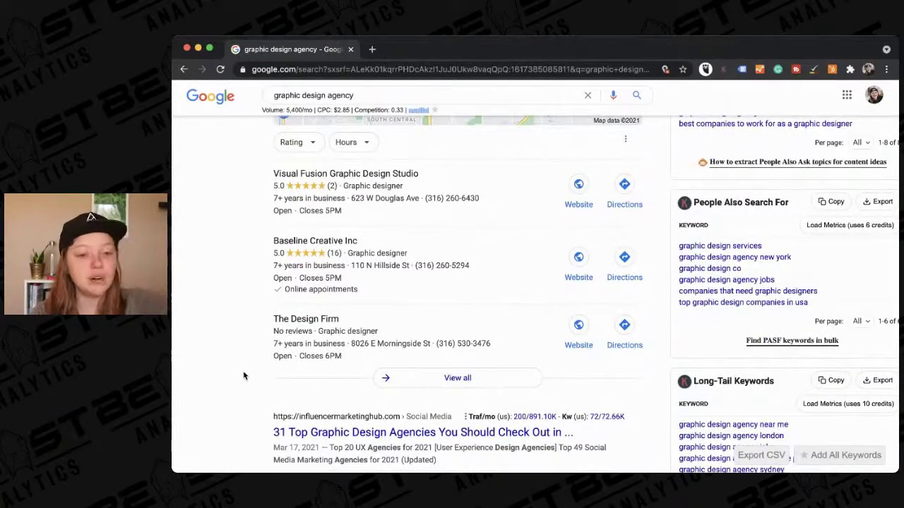
{"action": "scroll", "coordinate": [243, 376], "scroll_direction": "down", "scroll_amount": 3}
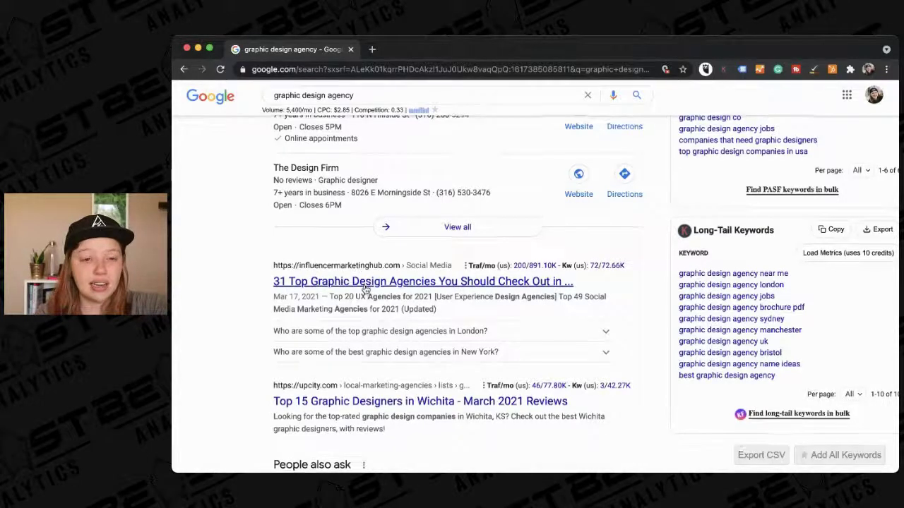
{"action": "scroll", "coordinate": [365, 288], "scroll_direction": "down", "scroll_amount": 1}
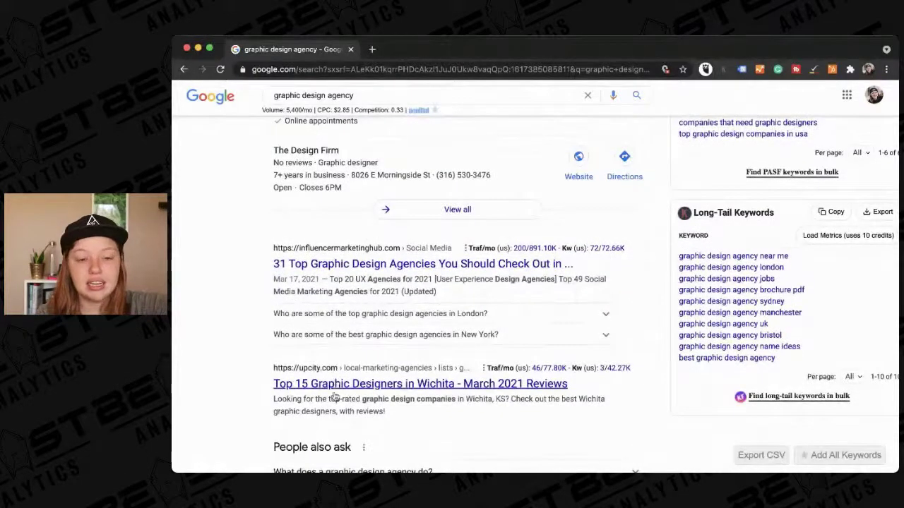
{"action": "scroll", "coordinate": [334, 399], "scroll_direction": "down", "scroll_amount": 3}
{"action": "scroll", "coordinate": [333, 399], "scroll_direction": "up", "scroll_amount": 2}
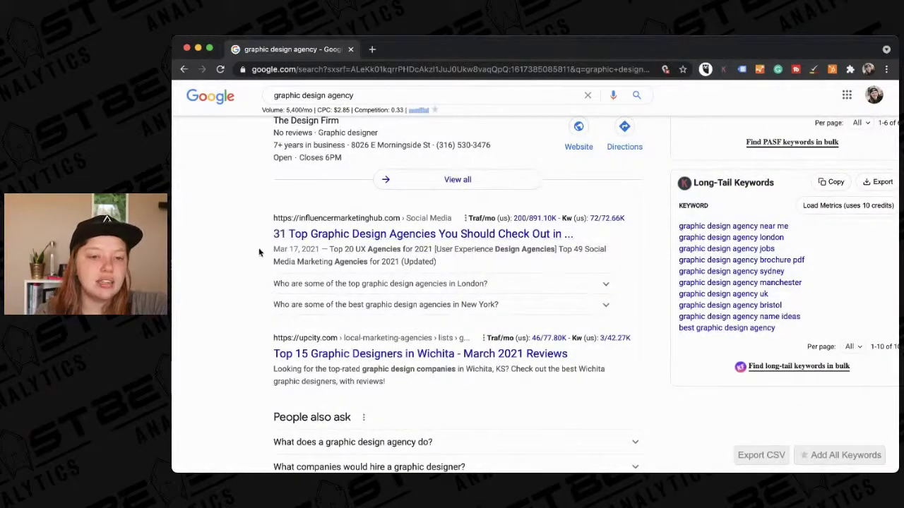
Step: Highlight the London and New York FAQ questions under the influencermarketinghub.com result to read them, and clear the highlight
{"action": "left_click_drag", "start_coordinate": [271, 263], "coordinate": [583, 315]}
{"action": "left_click", "coordinate": [646, 317]}
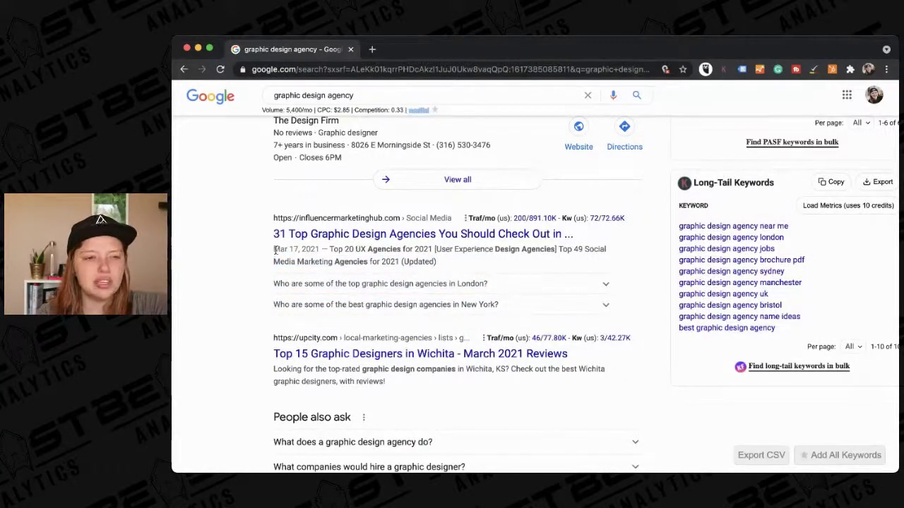
{"action": "left_click_drag", "start_coordinate": [260, 263], "coordinate": [599, 304]}
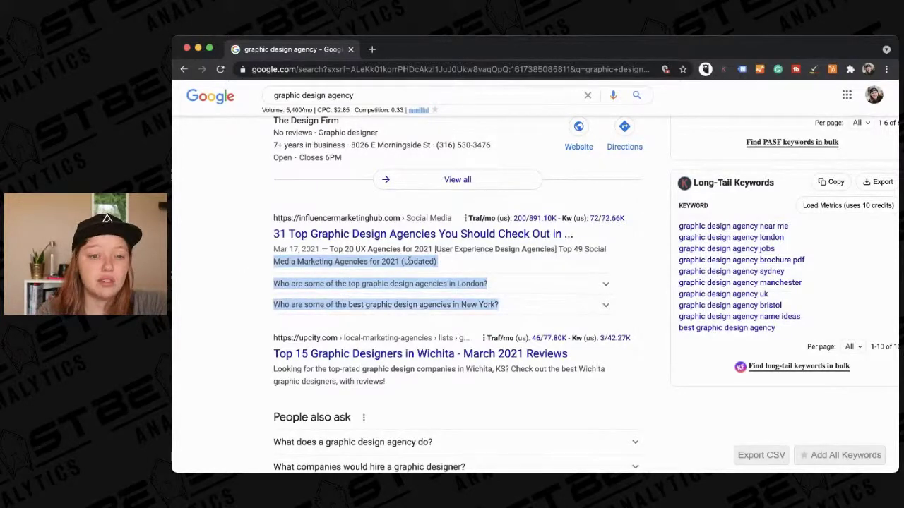
{"action": "key", "text": "super+Tab"}
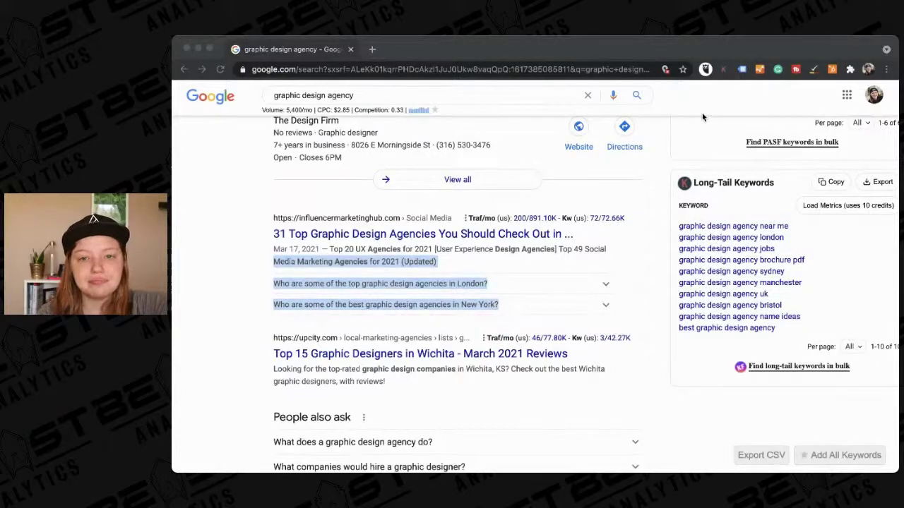
{"action": "key", "text": "super+Tab"}
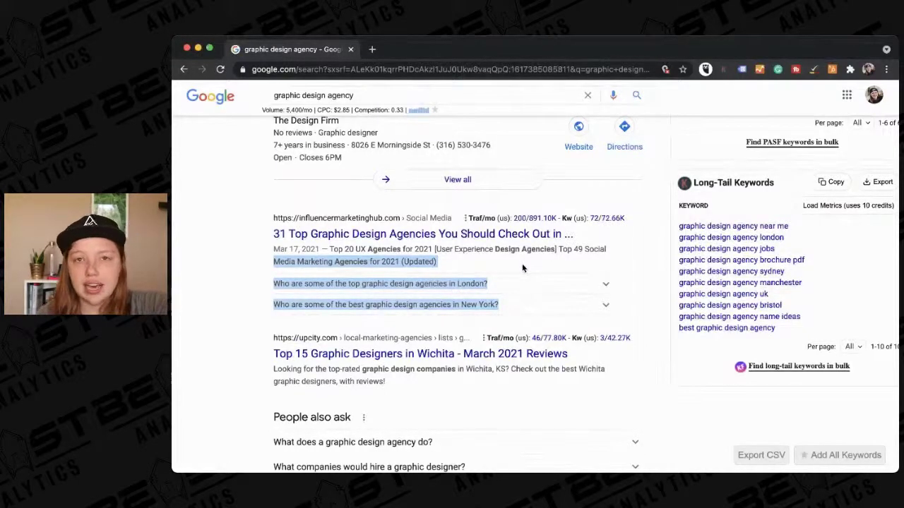
{"action": "left_click", "coordinate": [246, 316]}
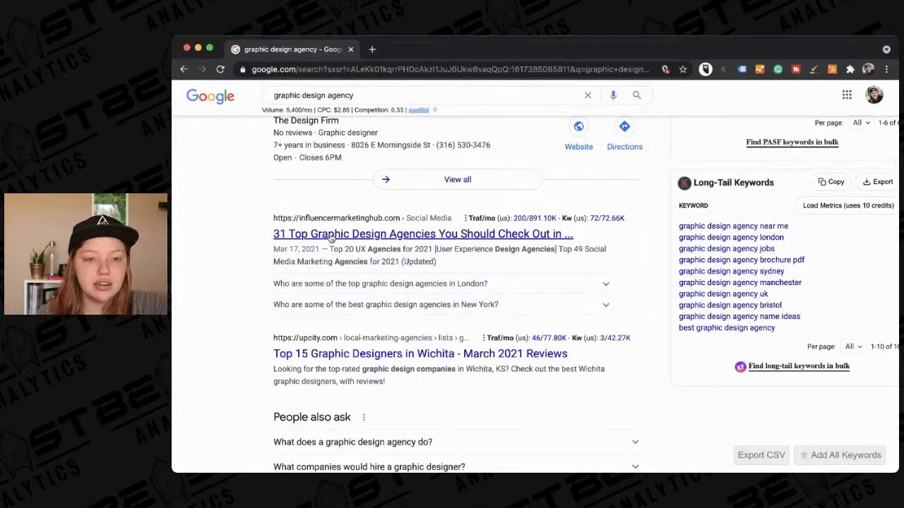
Step: Open the "31 Top Graphic Design Agencies" result in a new tab and examine the article's introduction and summary list
{"action": "left_click_drag", "start_coordinate": [330, 238], "coordinate": [377, 45]}
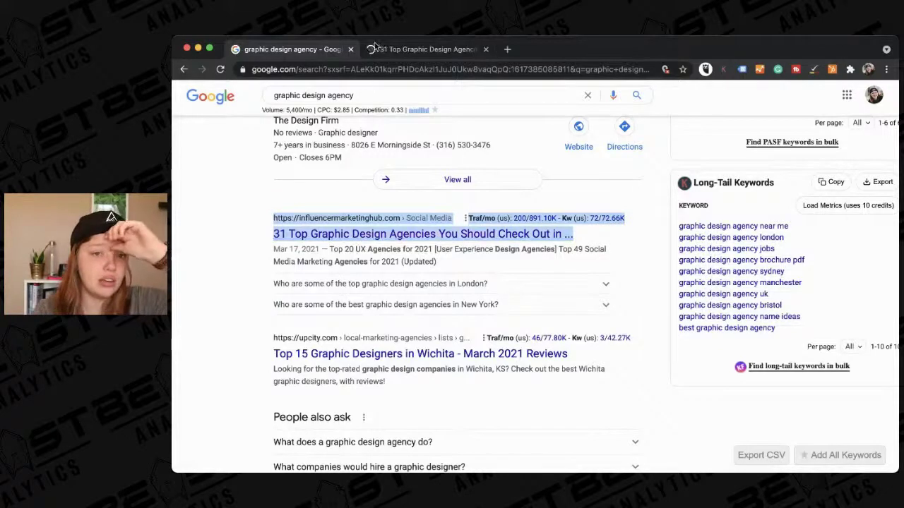
{"action": "scroll", "coordinate": [334, 276], "scroll_direction": "down", "scroll_amount": 2}
{"action": "scroll", "coordinate": [334, 277], "scroll_direction": "down", "scroll_amount": 5}
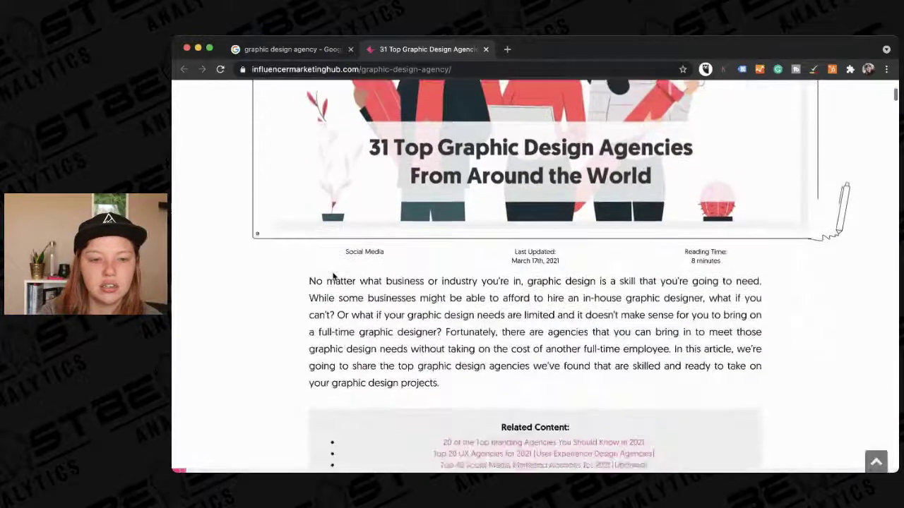
{"action": "scroll", "coordinate": [334, 277], "scroll_direction": "down", "scroll_amount": 7}
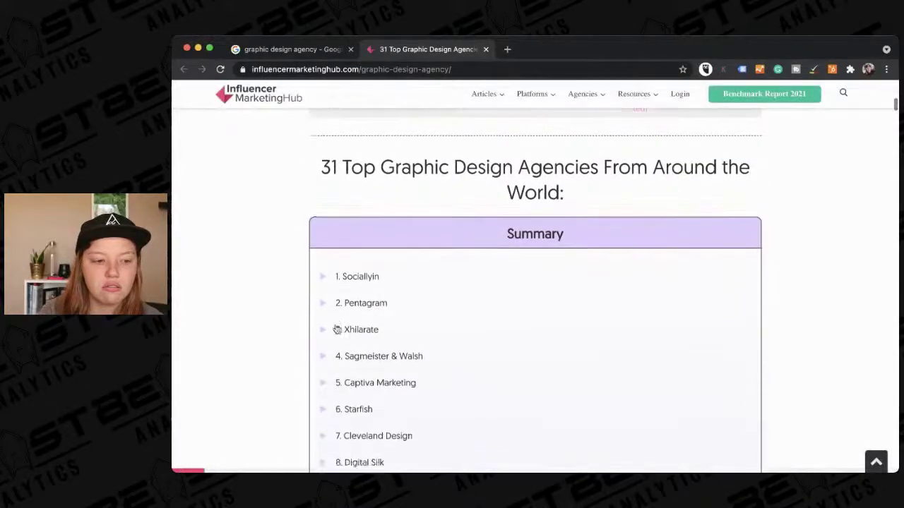
{"action": "scroll", "coordinate": [337, 330], "scroll_direction": "down", "scroll_amount": 2}
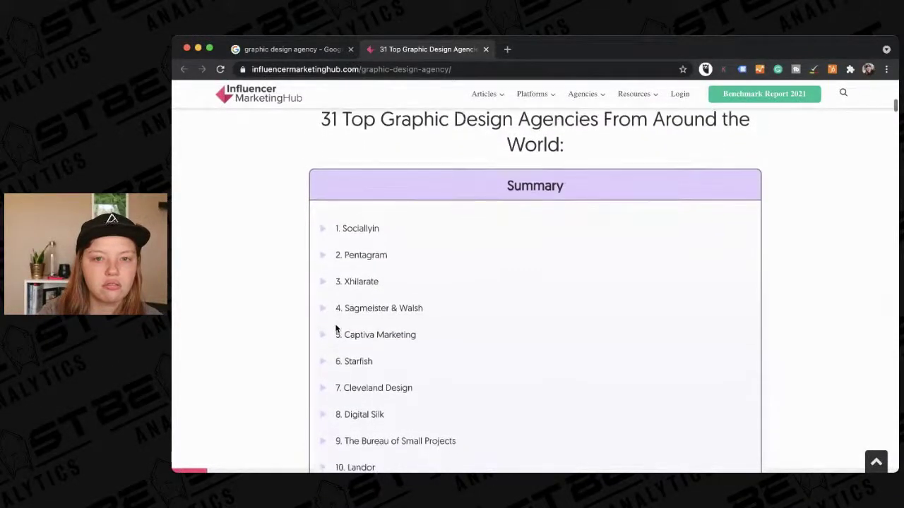
Step: Find the Frequently Asked Questions section near the end of the article and read through its questions
{"action": "scroll", "coordinate": [337, 330], "scroll_direction": "down", "scroll_amount": 20}
{"action": "scroll", "coordinate": [337, 330], "scroll_direction": "down", "scroll_amount": 20}
{"action": "scroll", "coordinate": [336, 328], "scroll_direction": "down", "scroll_amount": 20}
{"action": "scroll", "coordinate": [336, 328], "scroll_direction": "up", "scroll_amount": 10}
{"action": "scroll", "coordinate": [337, 329], "scroll_direction": "up", "scroll_amount": 5}
{"action": "scroll", "coordinate": [309, 202], "scroll_direction": "up", "scroll_amount": 1}
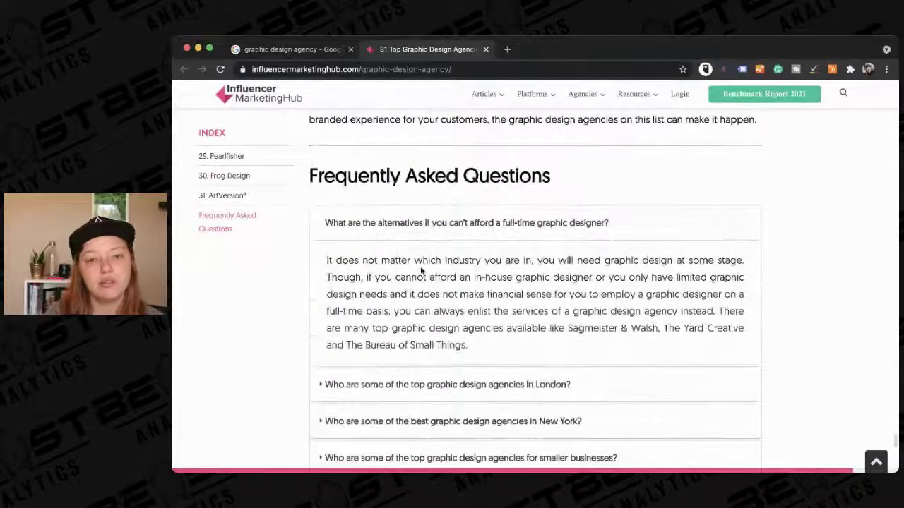
{"action": "scroll", "coordinate": [421, 271], "scroll_direction": "down", "scroll_amount": 1}
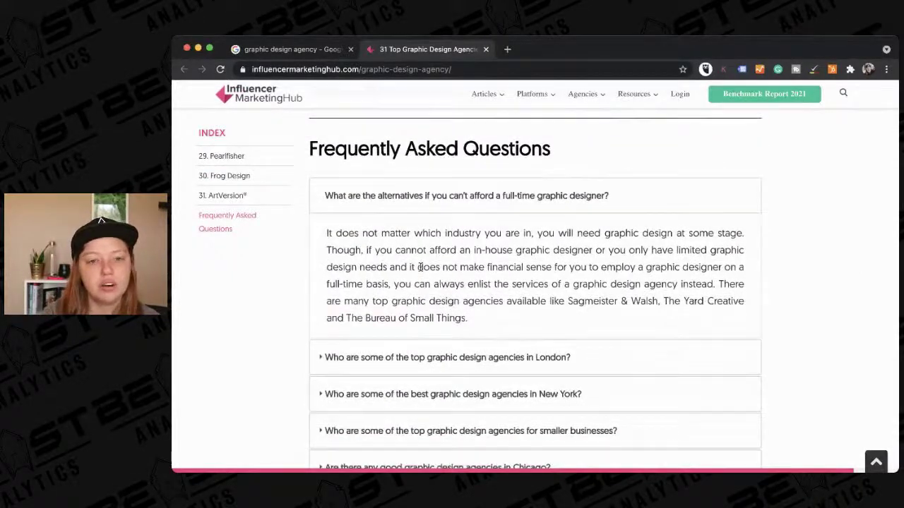
{"action": "scroll", "coordinate": [409, 311], "scroll_direction": "down", "scroll_amount": 1}
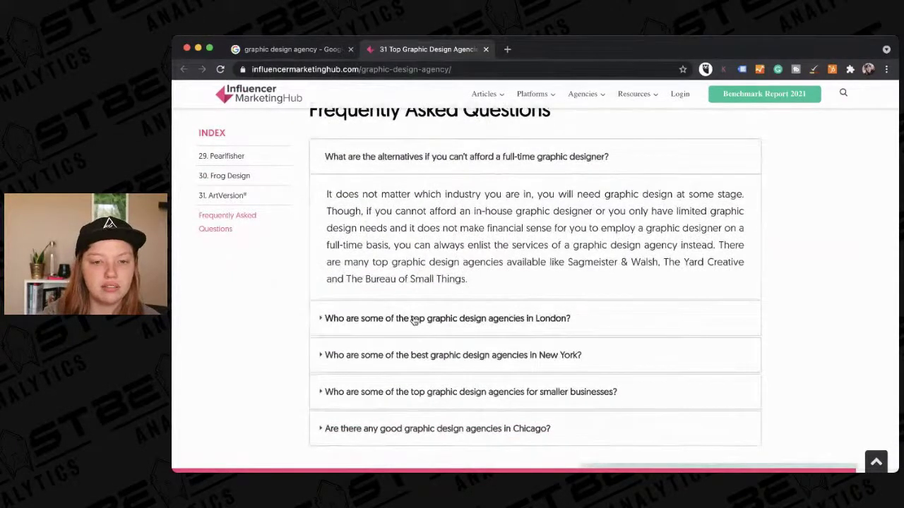
{"action": "scroll", "coordinate": [416, 351], "scroll_direction": "down", "scroll_amount": 1}
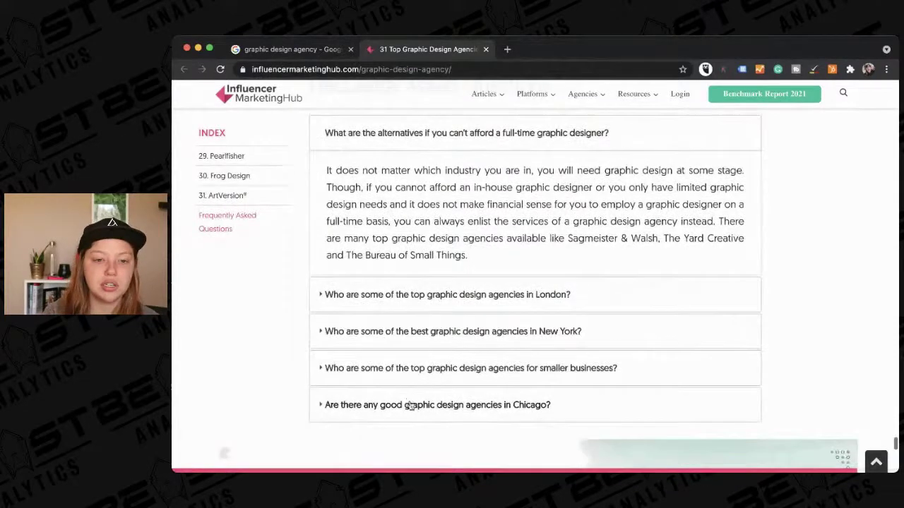
Step: Return to the Google results tab and clear the highlight on the influencermarketinghub.com result
{"action": "left_click", "coordinate": [295, 51]}
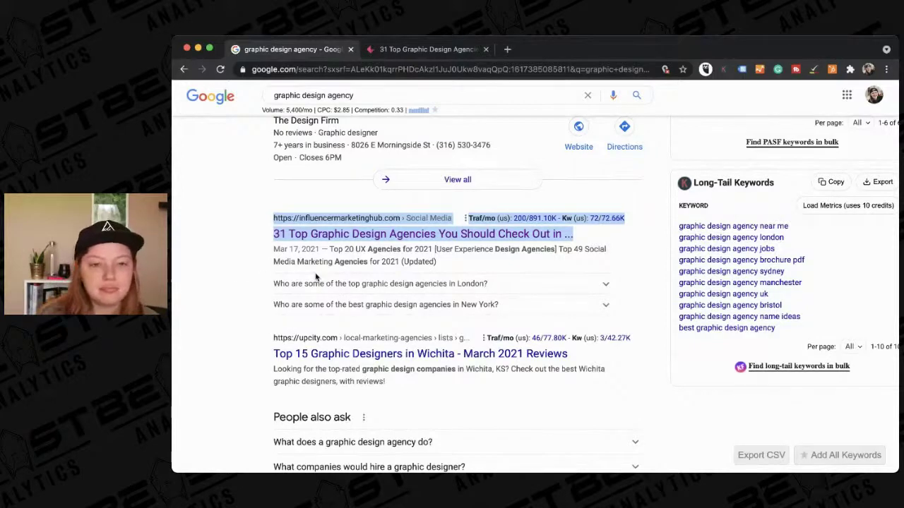
{"action": "scroll", "coordinate": [306, 322], "scroll_direction": "down", "scroll_amount": 1}
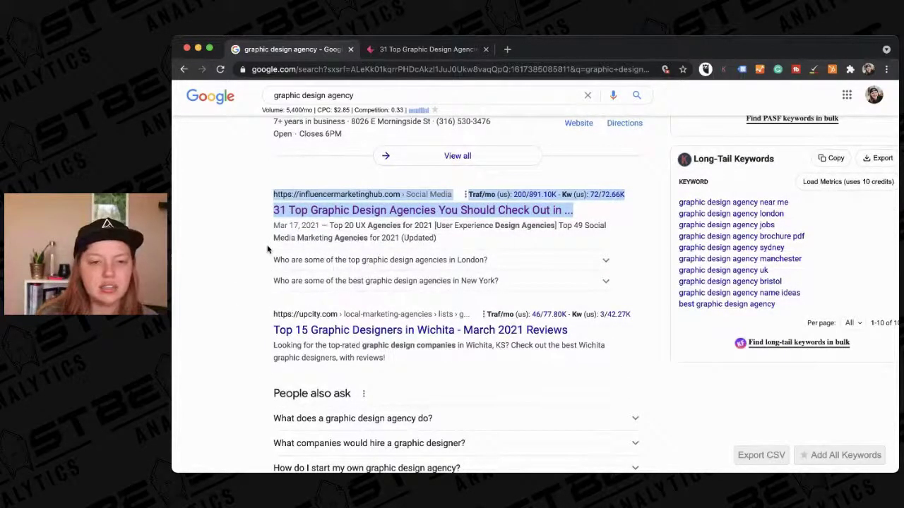
{"action": "left_click", "coordinate": [263, 339]}
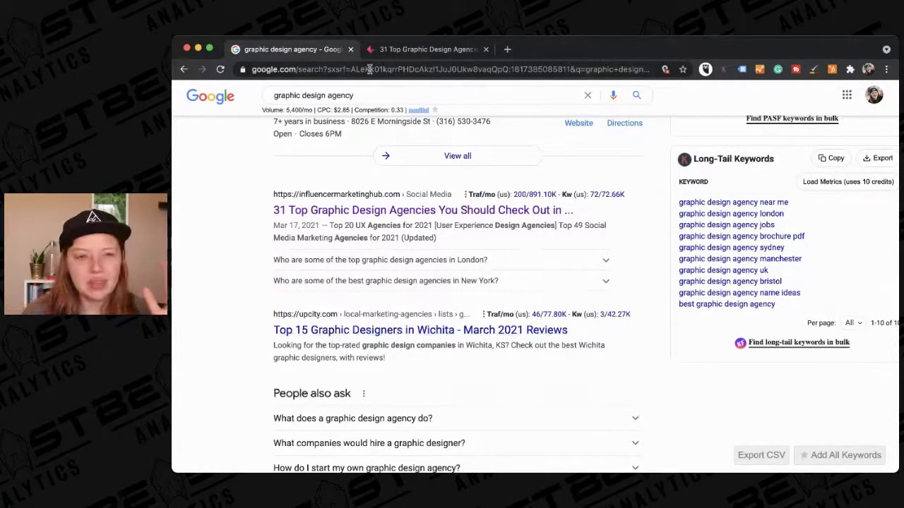
Step: Check the search suggestions for "graphic design agency", close them, and look over the People also ask questions
{"action": "left_click", "coordinate": [368, 92]}
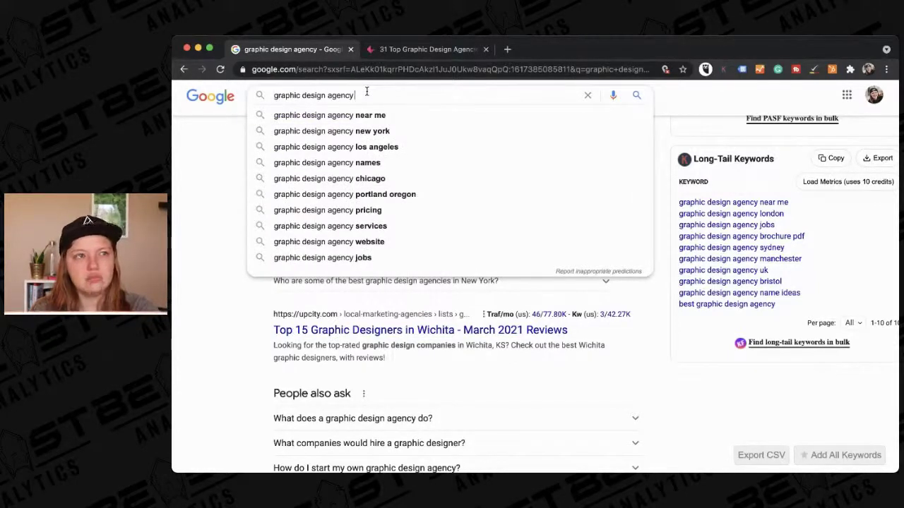
{"action": "left_click", "coordinate": [248, 315]}
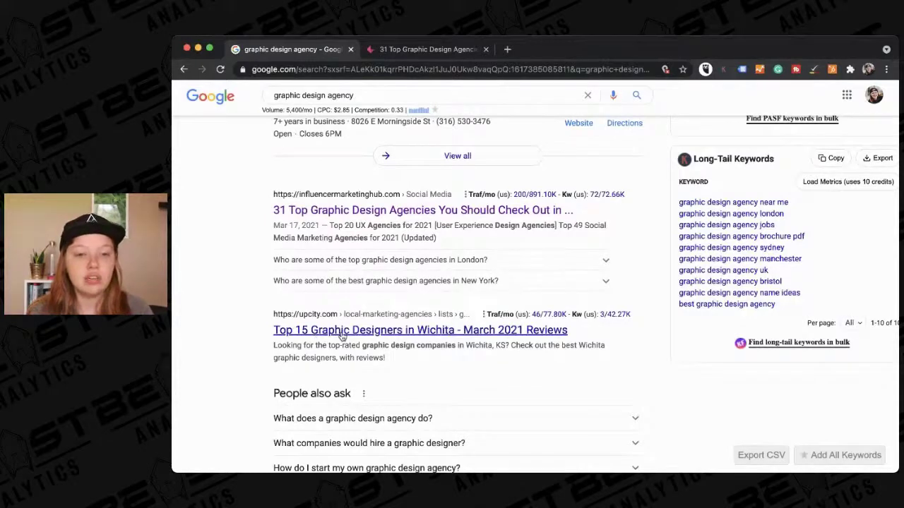
{"action": "scroll", "coordinate": [342, 334], "scroll_direction": "down", "scroll_amount": 3}
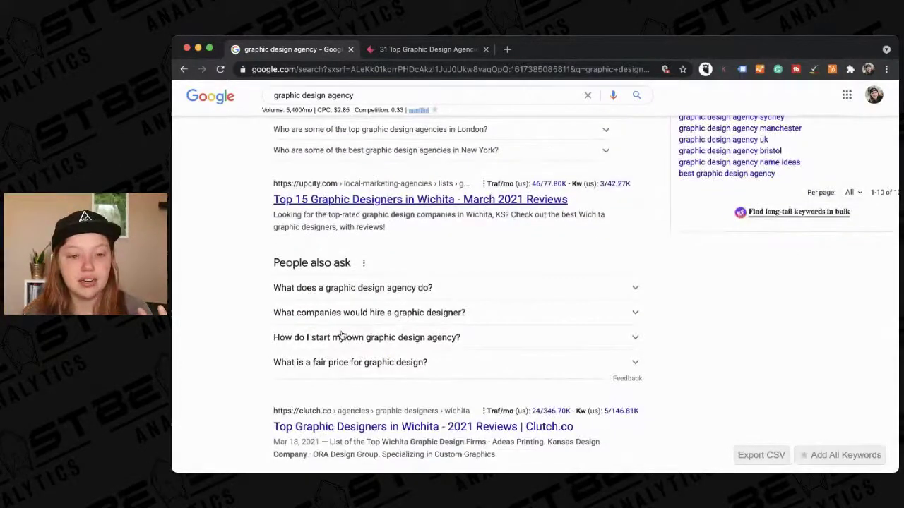
Step: Compare the influencermarketinghub.com and upcity.com results, and open the "Top 15 Graphic Designers in Wichita" result in a new tab
{"action": "scroll", "coordinate": [342, 335], "scroll_direction": "up", "scroll_amount": 3}
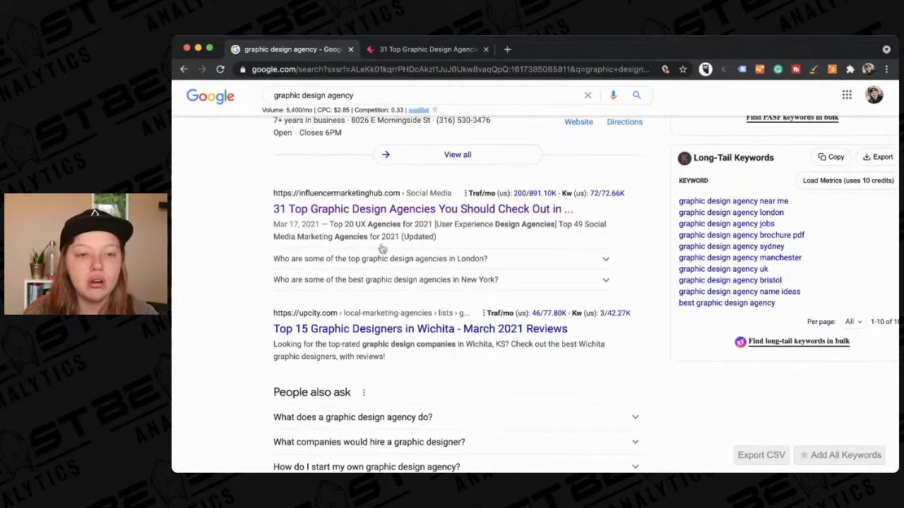
{"action": "scroll", "coordinate": [257, 346], "scroll_direction": "down", "scroll_amount": 3}
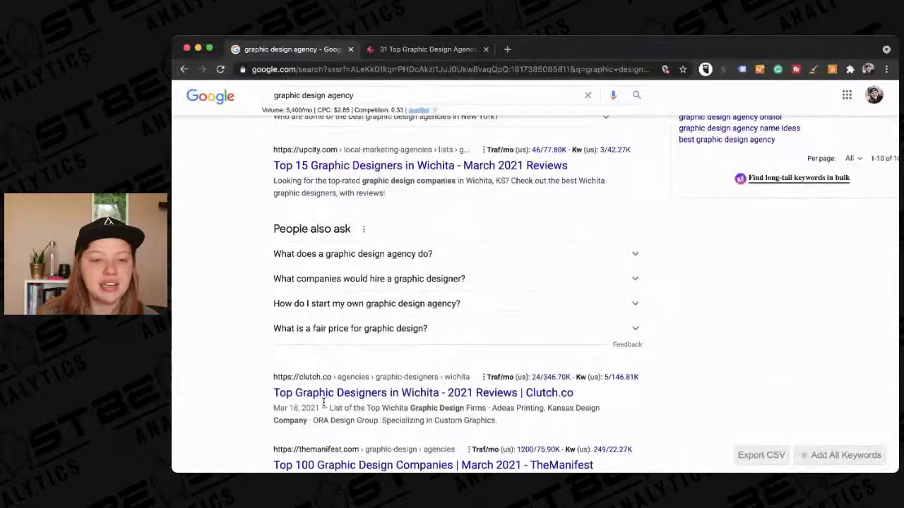
{"action": "scroll", "coordinate": [332, 302], "scroll_direction": "up", "scroll_amount": 2}
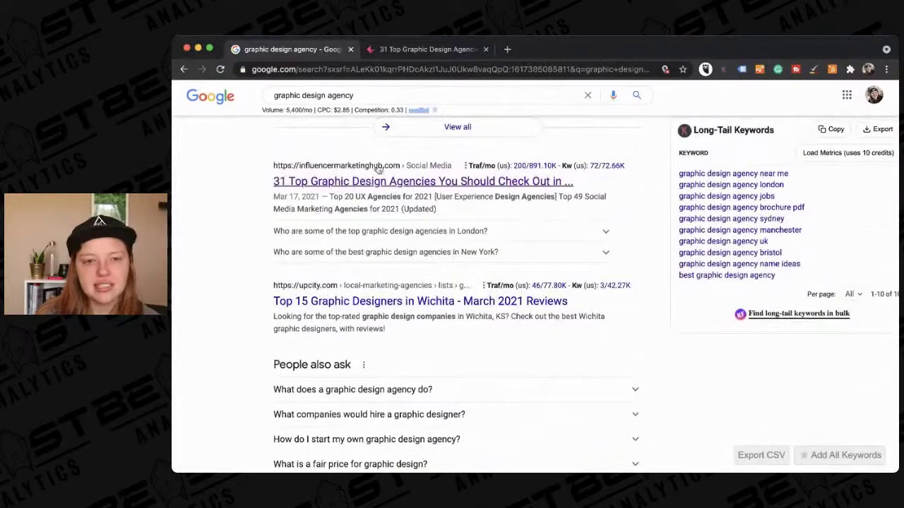
{"action": "scroll", "coordinate": [277, 312], "scroll_direction": "down", "scroll_amount": 1}
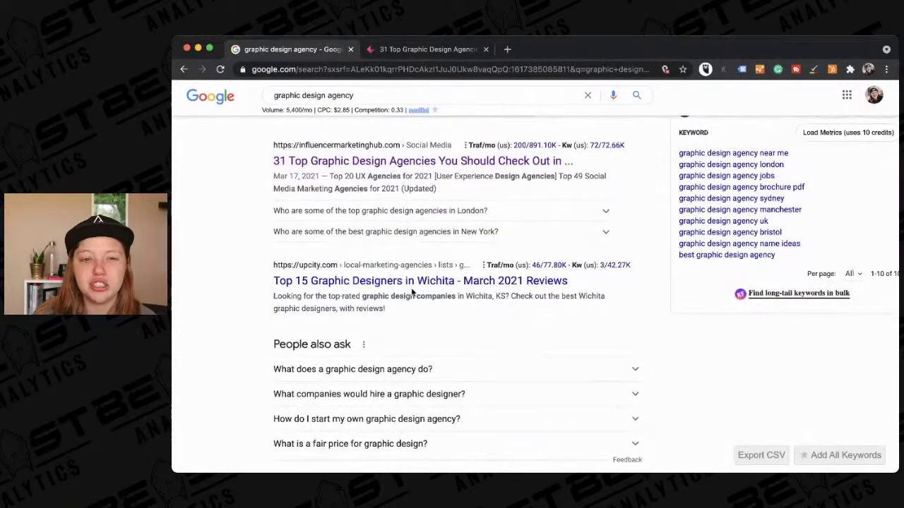
{"action": "triple_click", "coordinate": [315, 288]}
{"action": "left_click_drag", "start_coordinate": [338, 291], "coordinate": [413, 51]}
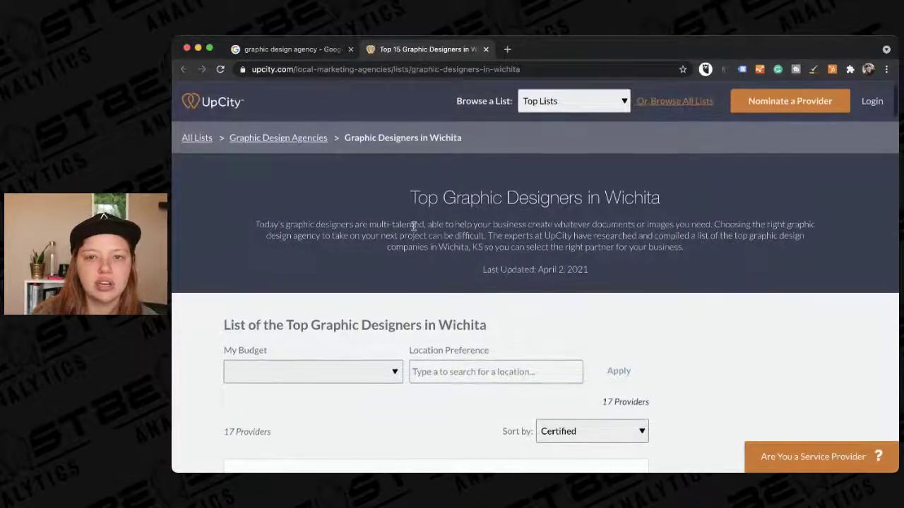
Step: Look through the provider listings on the UpCity Wichita graphic designers page and close its tab
{"action": "scroll", "coordinate": [424, 303], "scroll_direction": "down", "scroll_amount": 5}
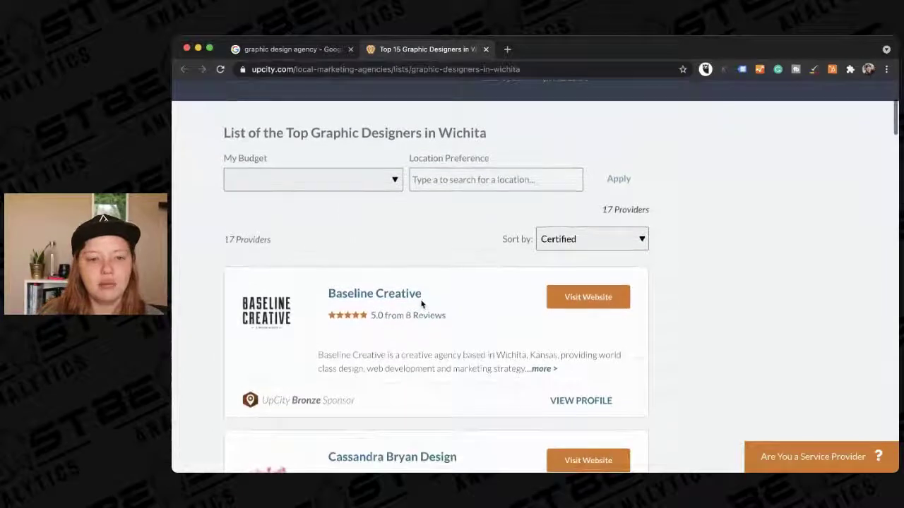
{"action": "scroll", "coordinate": [421, 304], "scroll_direction": "down", "scroll_amount": 3}
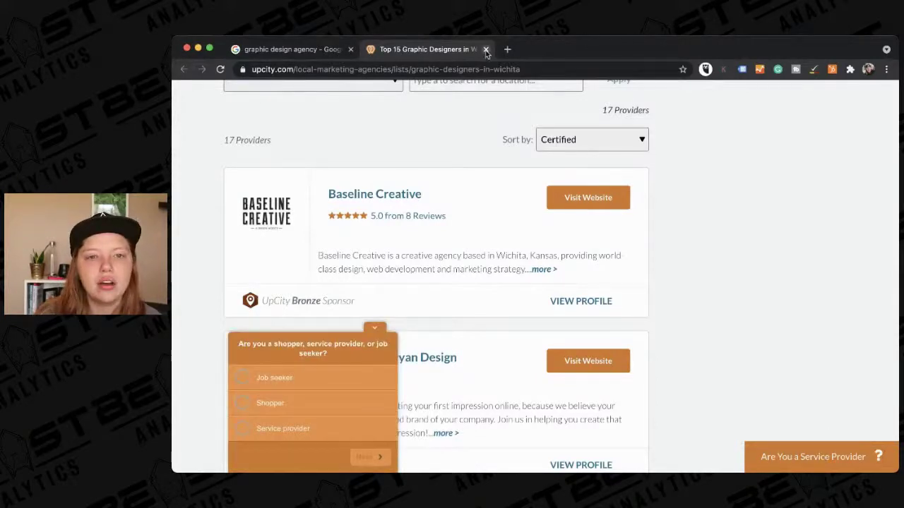
{"action": "scroll", "coordinate": [424, 329], "scroll_direction": "down", "scroll_amount": 5}
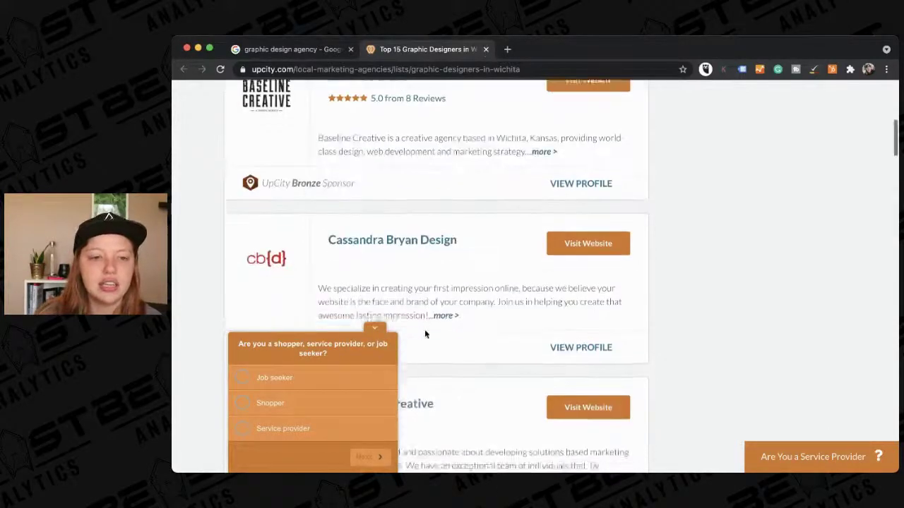
{"action": "scroll", "coordinate": [425, 326], "scroll_direction": "up", "scroll_amount": 3}
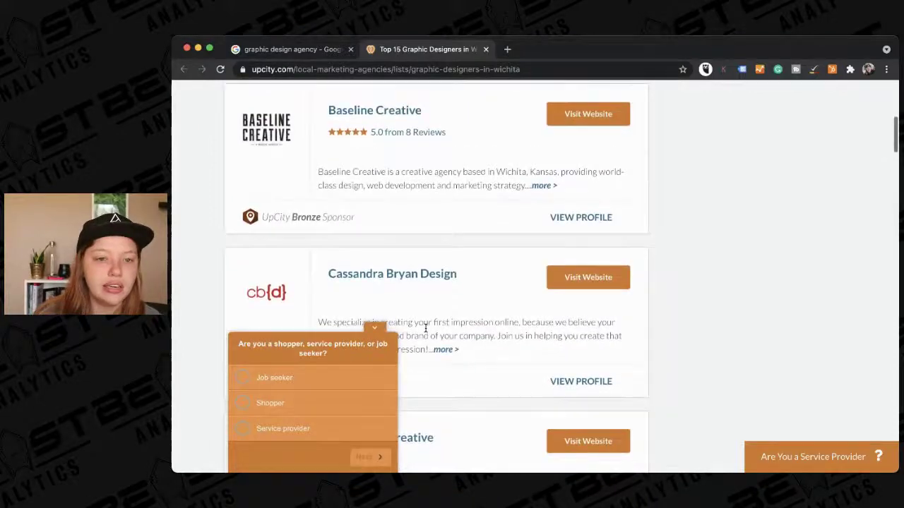
{"action": "scroll", "coordinate": [425, 327], "scroll_direction": "down", "scroll_amount": 2}
{"action": "scroll", "coordinate": [425, 327], "scroll_direction": "up", "scroll_amount": 2}
{"action": "scroll", "coordinate": [425, 328], "scroll_direction": "down", "scroll_amount": 8}
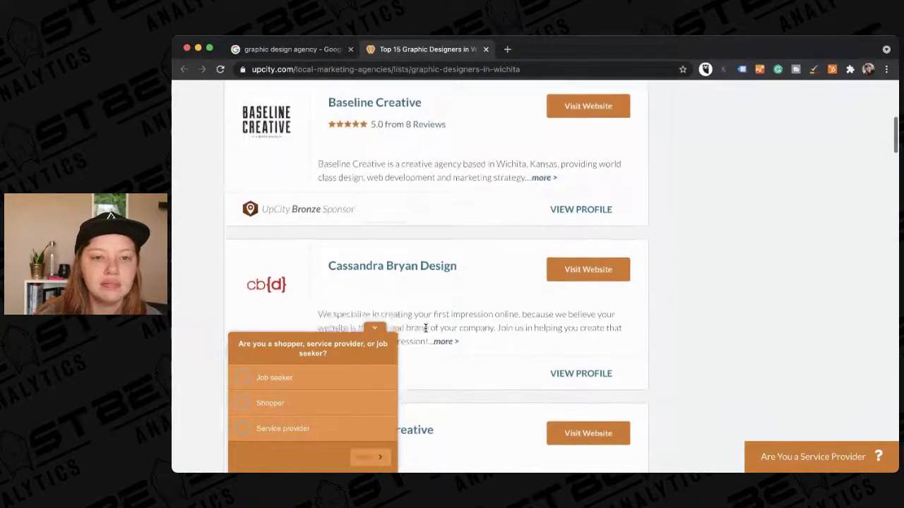
{"action": "scroll", "coordinate": [425, 327], "scroll_direction": "down", "scroll_amount": 10}
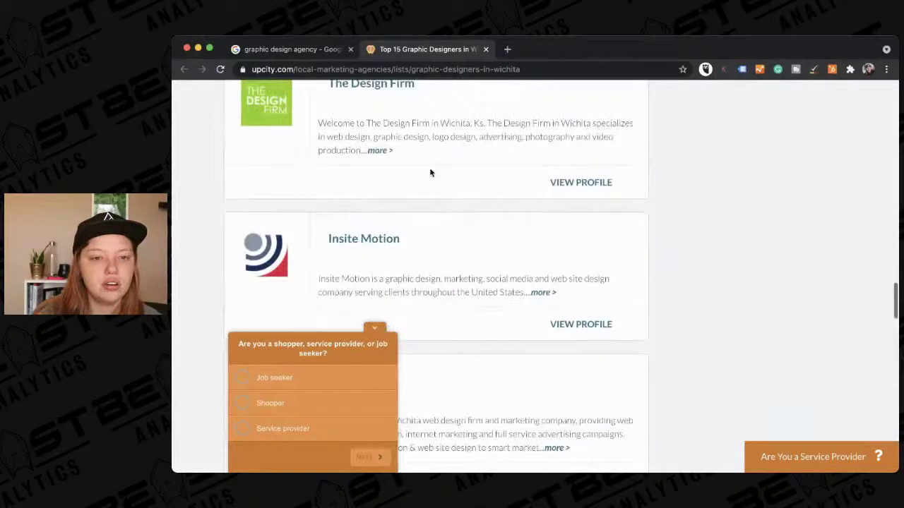
{"action": "left_click", "coordinate": [487, 49]}
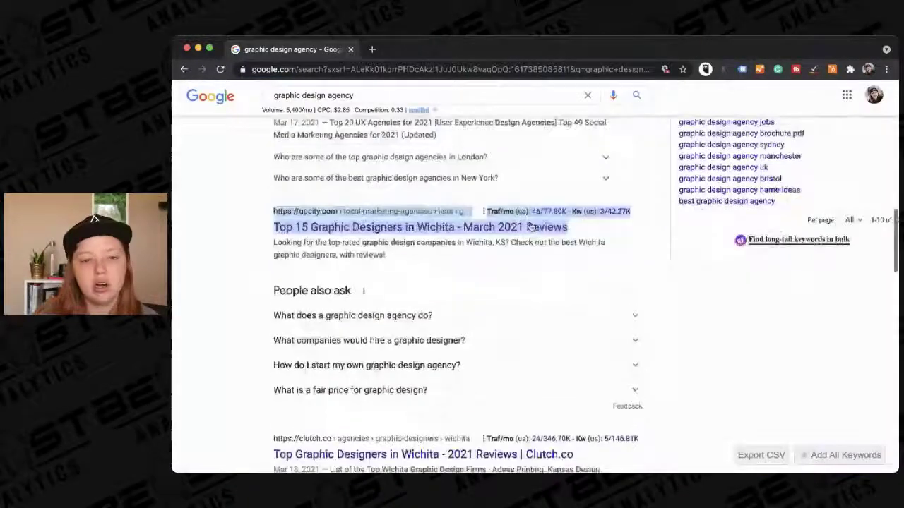
Step: Expand the "What does a graphic design agency do?" question and open its Chron.com source article in a new tab
{"action": "scroll", "coordinate": [531, 226], "scroll_direction": "down", "scroll_amount": 1}
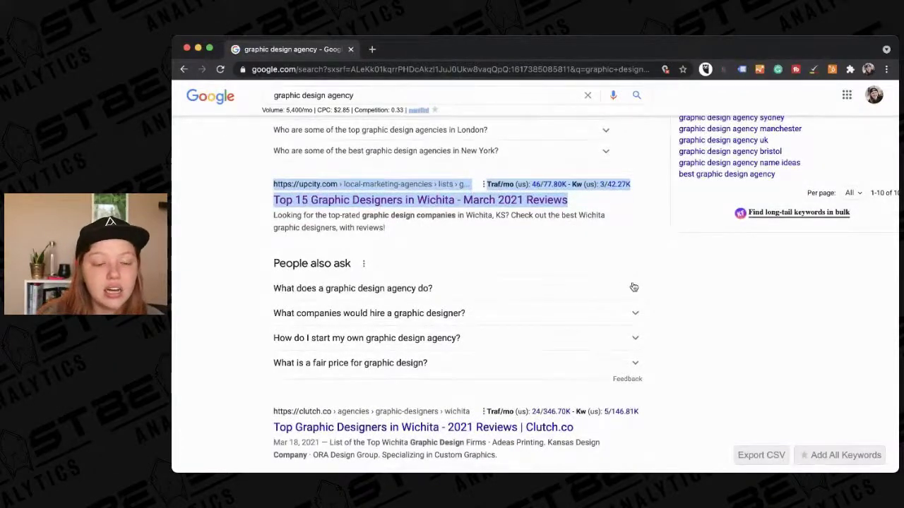
{"action": "scroll", "coordinate": [633, 287], "scroll_direction": "down", "scroll_amount": 1}
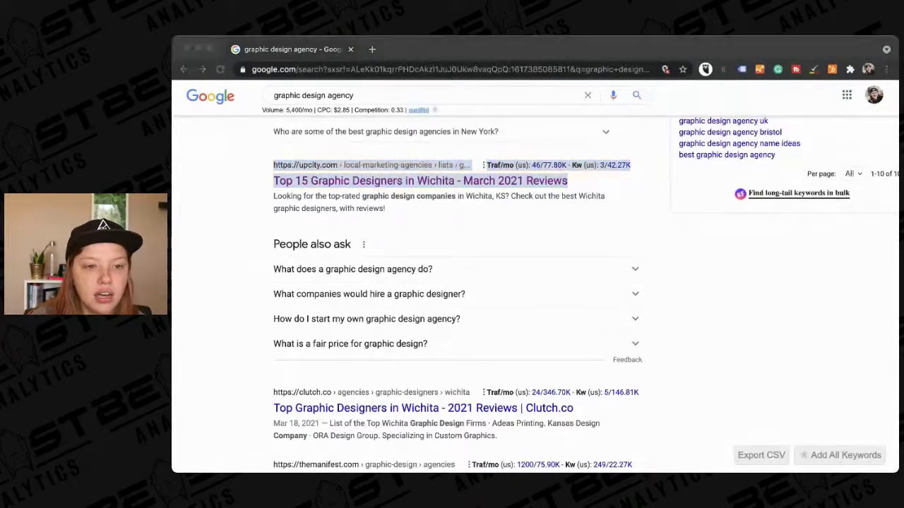
{"action": "left_click", "coordinate": [735, 266]}
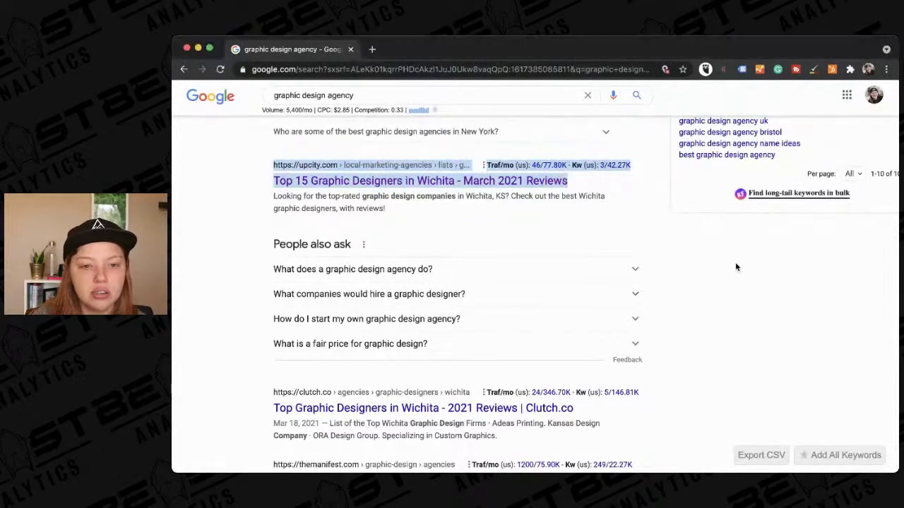
{"action": "left_click", "coordinate": [551, 265]}
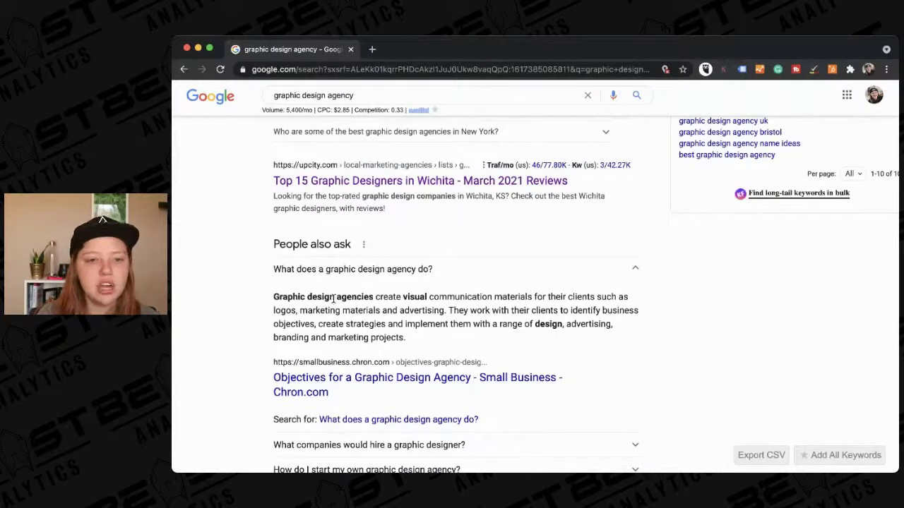
{"action": "triple_click", "coordinate": [286, 382]}
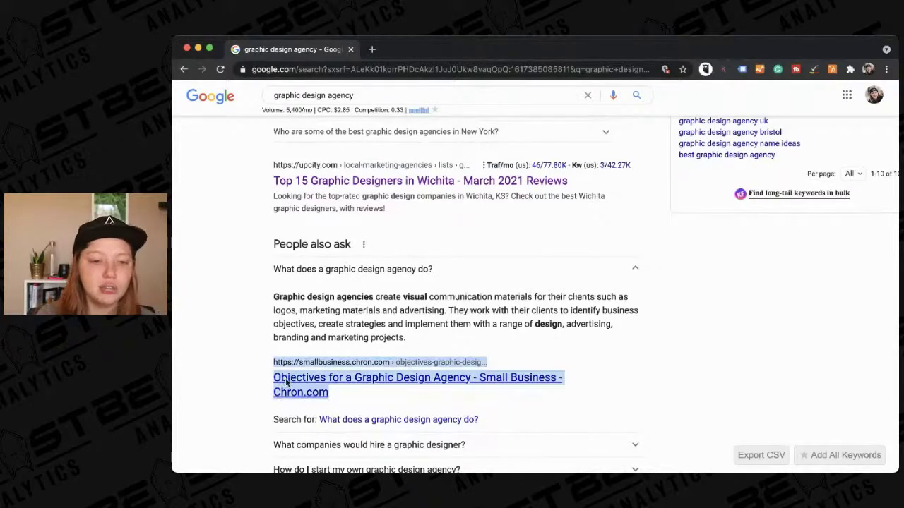
{"action": "left_click_drag", "start_coordinate": [336, 101], "coordinate": [372, 60]}
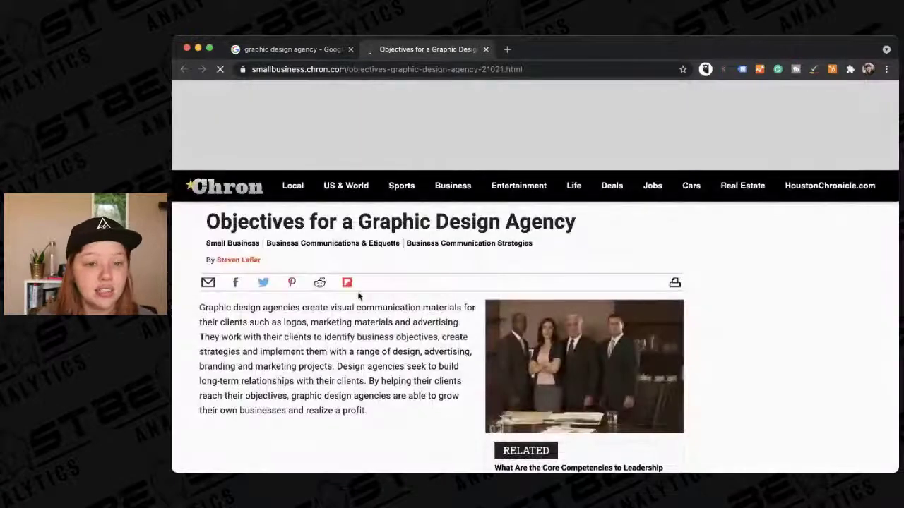
Step: Skim the "Objectives for a Graphic Design Agency" article to its end and return to the introduction
{"action": "scroll", "coordinate": [358, 296], "scroll_direction": "down", "scroll_amount": 5}
{"action": "scroll", "coordinate": [358, 297], "scroll_direction": "down", "scroll_amount": 7}
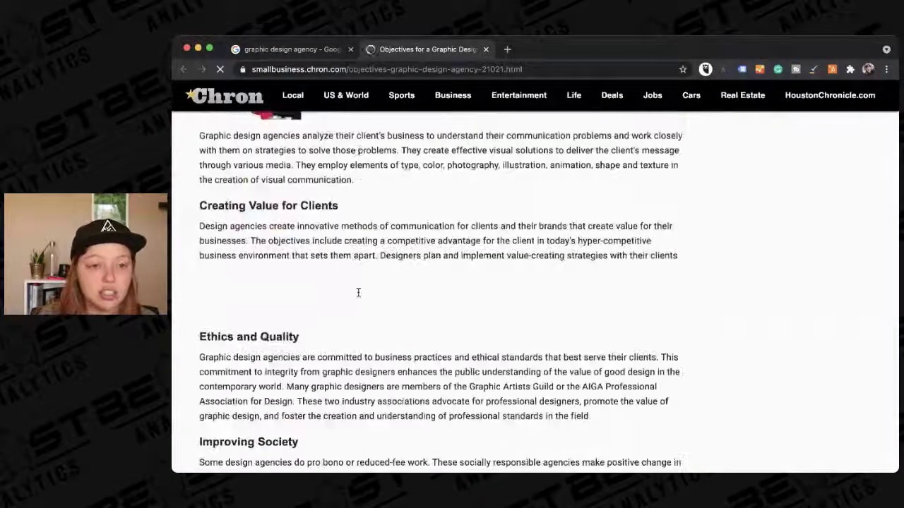
{"action": "scroll", "coordinate": [358, 297], "scroll_direction": "down", "scroll_amount": 4}
{"action": "scroll", "coordinate": [358, 296], "scroll_direction": "down", "scroll_amount": 15}
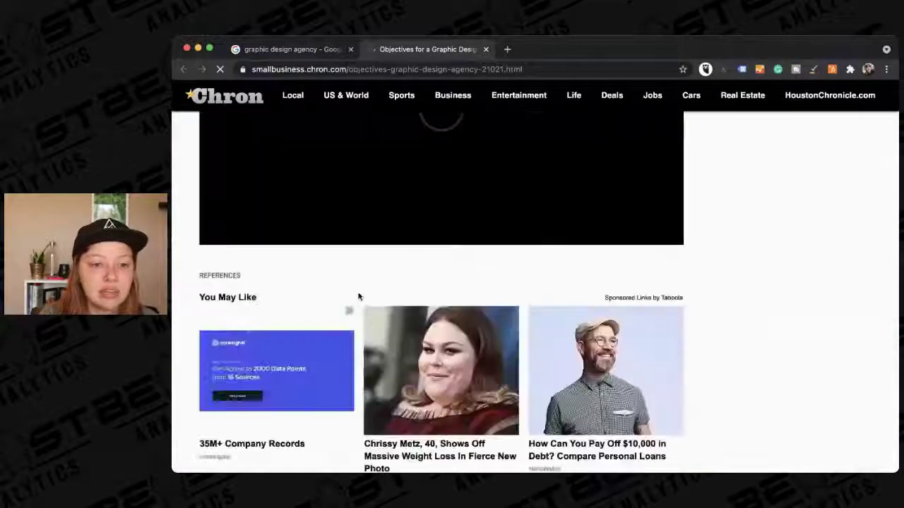
{"action": "scroll", "coordinate": [358, 297], "scroll_direction": "down", "scroll_amount": 15}
{"action": "scroll", "coordinate": [358, 296], "scroll_direction": "up", "scroll_amount": 4}
{"action": "scroll", "coordinate": [358, 296], "scroll_direction": "down", "scroll_amount": 2}
{"action": "scroll", "coordinate": [358, 296], "scroll_direction": "up", "scroll_amount": 10}
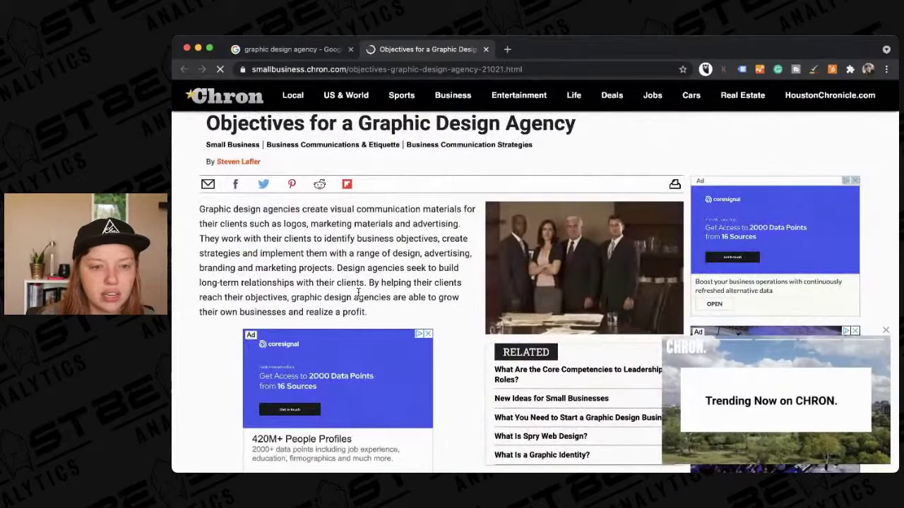
Step: Compare the expanded Google answer with the Chron article's opening paragraph, and close the article tab
{"action": "key", "text": "ctrl+shift+Tab"}
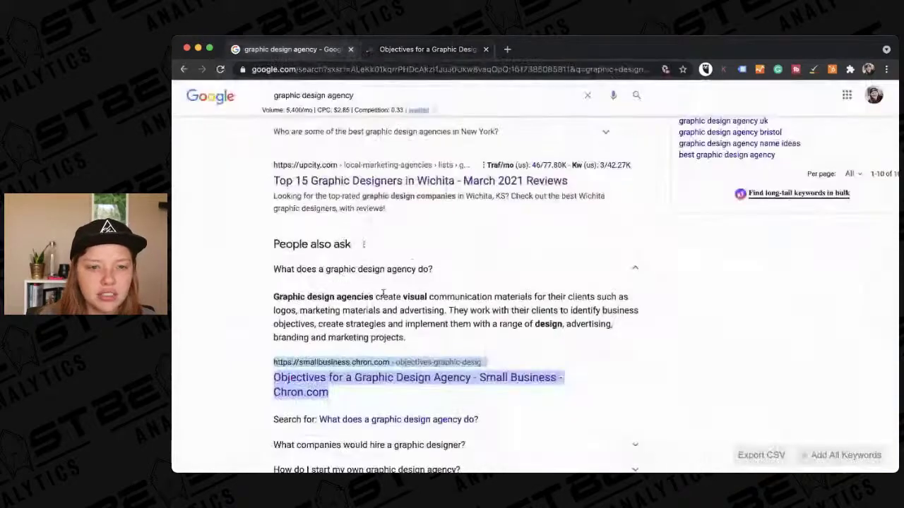
{"action": "left_click", "coordinate": [392, 53]}
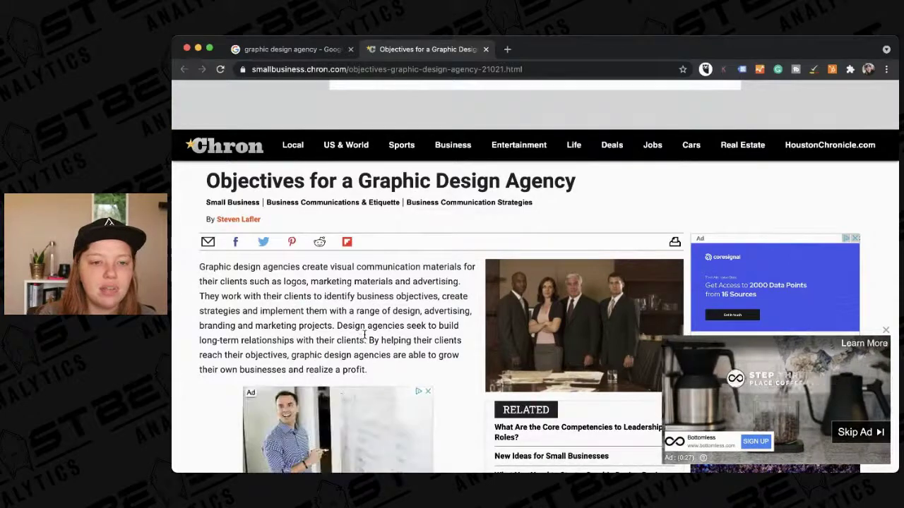
{"action": "left_click_drag", "start_coordinate": [335, 326], "coordinate": [247, 295]}
{"action": "left_click", "coordinate": [248, 296]}
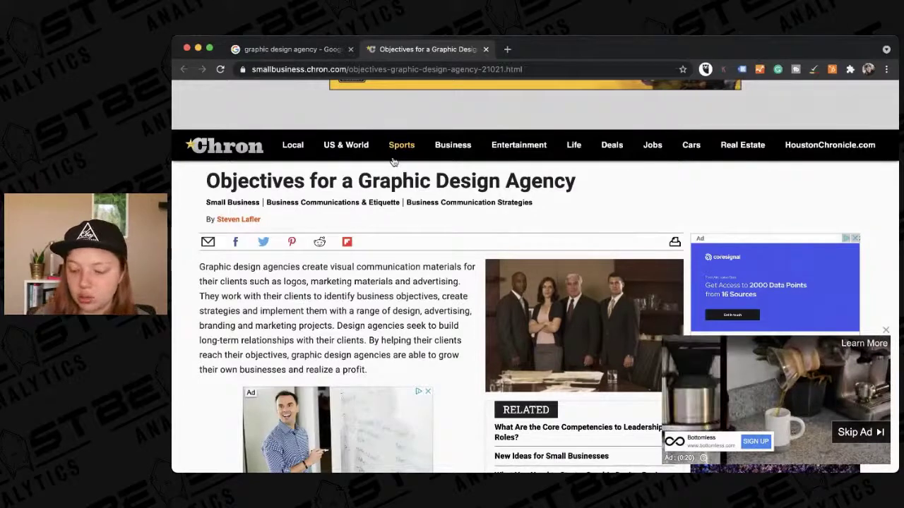
{"action": "left_click", "coordinate": [486, 49]}
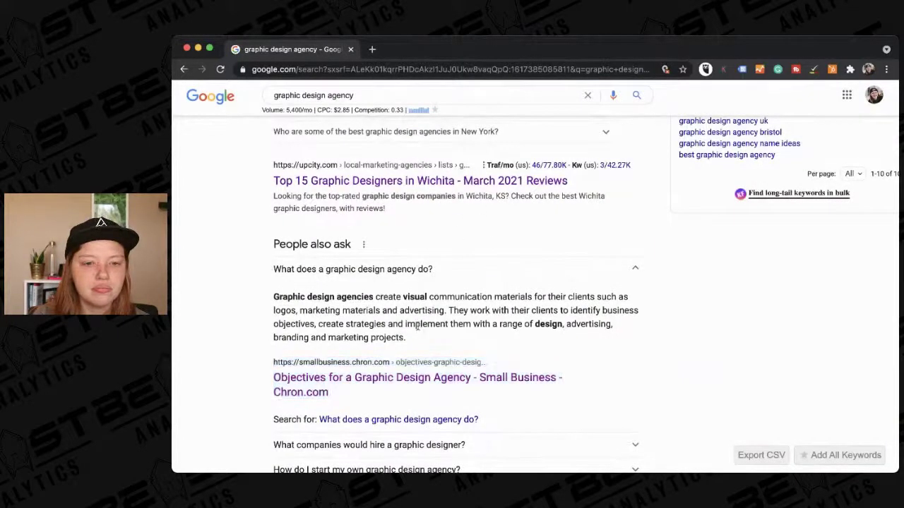
Step: Expand the "What companies would hire a graphic designer?" question and review its Glassdoor answer and the additional related questions
{"action": "scroll", "coordinate": [420, 340], "scroll_direction": "down", "scroll_amount": 3}
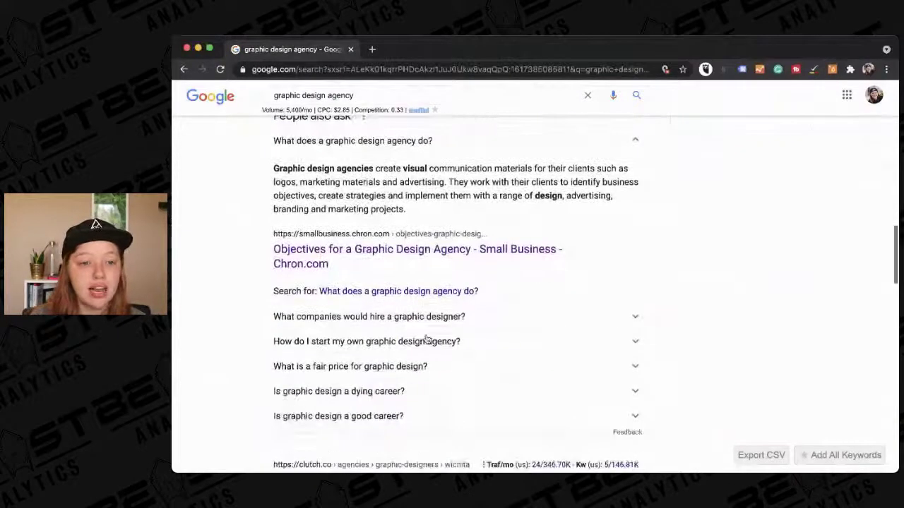
{"action": "left_click", "coordinate": [426, 323]}
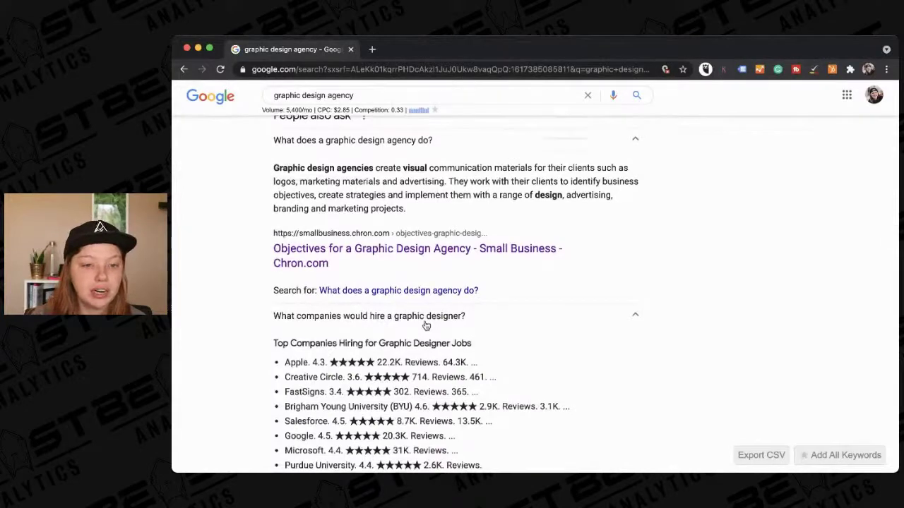
{"action": "scroll", "coordinate": [426, 325], "scroll_direction": "down", "scroll_amount": 1}
{"action": "scroll", "coordinate": [426, 325], "scroll_direction": "up", "scroll_amount": 1}
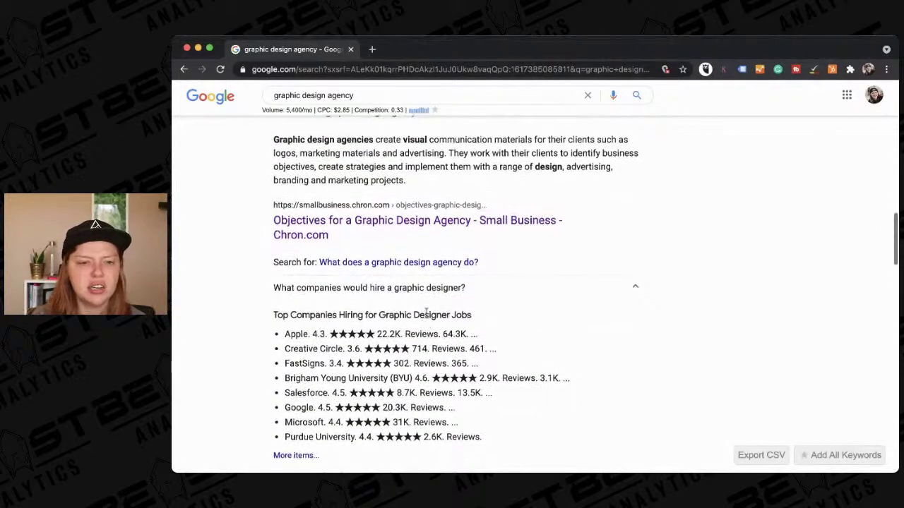
{"action": "scroll", "coordinate": [408, 301], "scroll_direction": "down", "scroll_amount": 2}
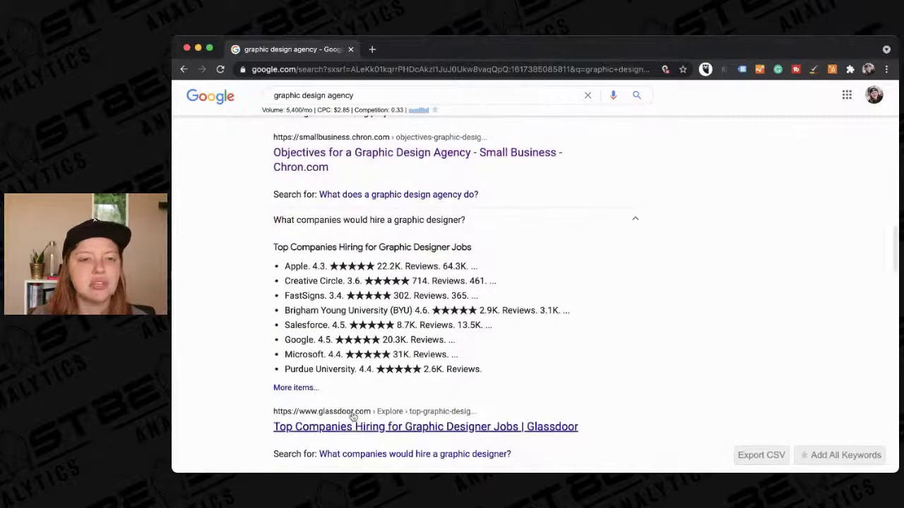
{"action": "scroll", "coordinate": [395, 248], "scroll_direction": "down", "scroll_amount": 4}
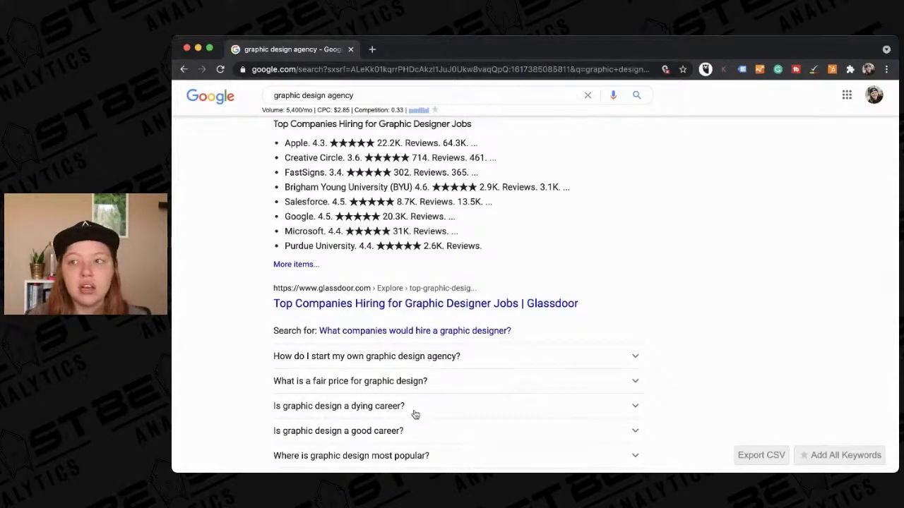
{"action": "scroll", "coordinate": [416, 414], "scroll_direction": "down", "scroll_amount": 5}
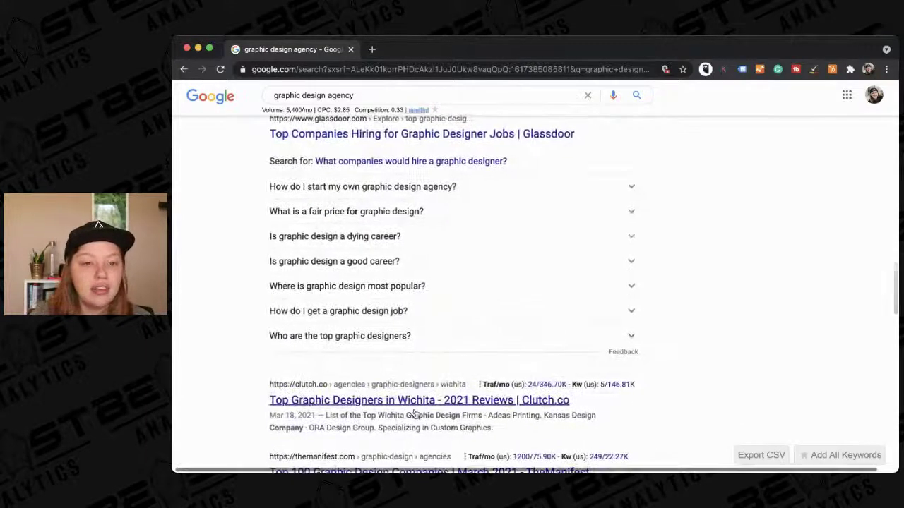
Step: Highlight the date in the Clutch.co "Top Graphic Designers in Wichita" result's snippet and open that result
{"action": "scroll", "coordinate": [415, 414], "scroll_direction": "down", "scroll_amount": 1}
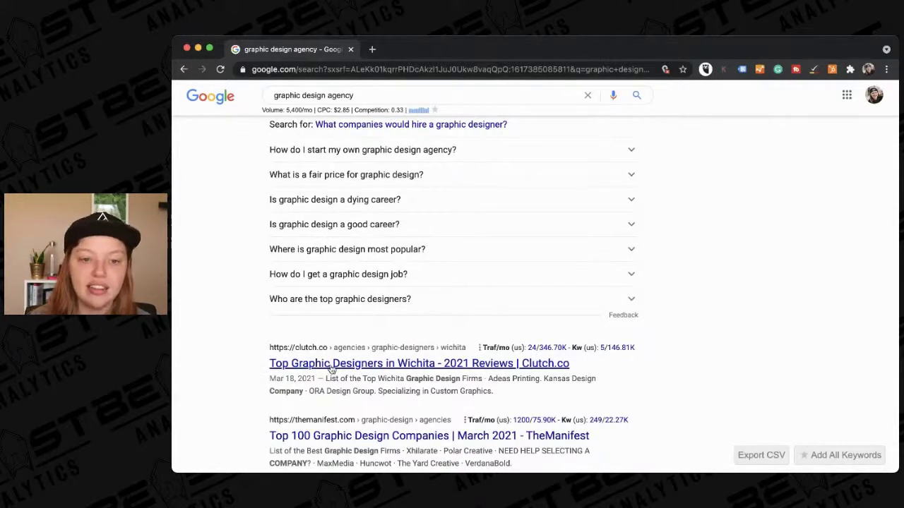
{"action": "left_click_drag", "start_coordinate": [270, 382], "coordinate": [310, 381]}
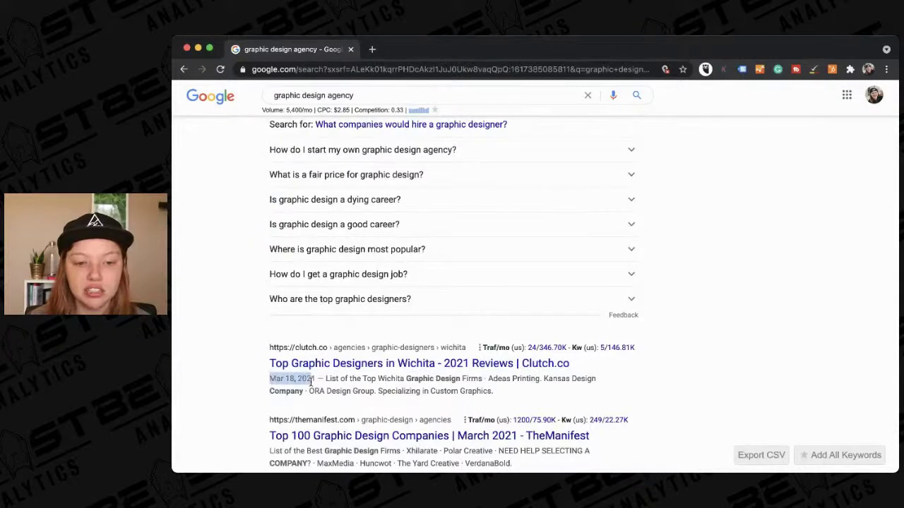
{"action": "left_click", "coordinate": [444, 368]}
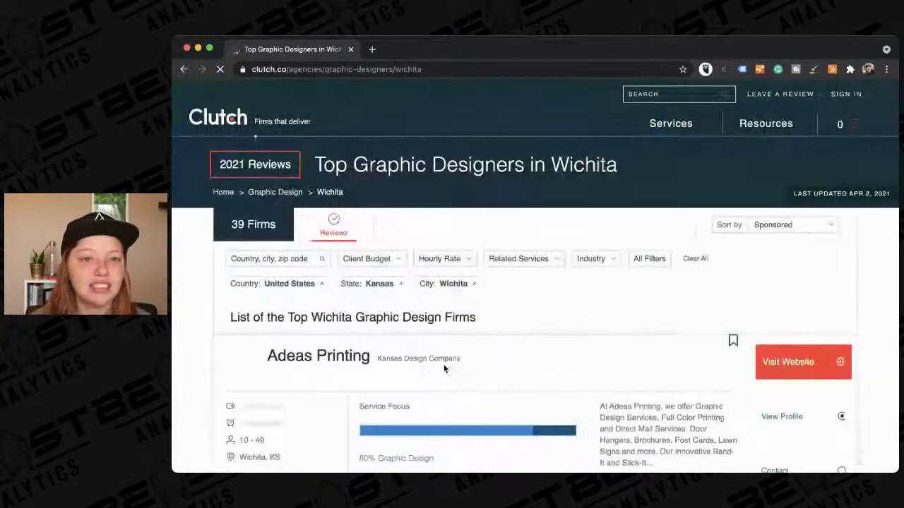
Step: Examine the heading, location filters and first listing on the Clutch page of Wichita graphic designers
{"action": "left_click_drag", "start_coordinate": [444, 367], "coordinate": [240, 120]}
{"action": "left_click", "coordinate": [221, 239]}
{"action": "scroll", "coordinate": [221, 239], "scroll_direction": "down", "scroll_amount": 1}
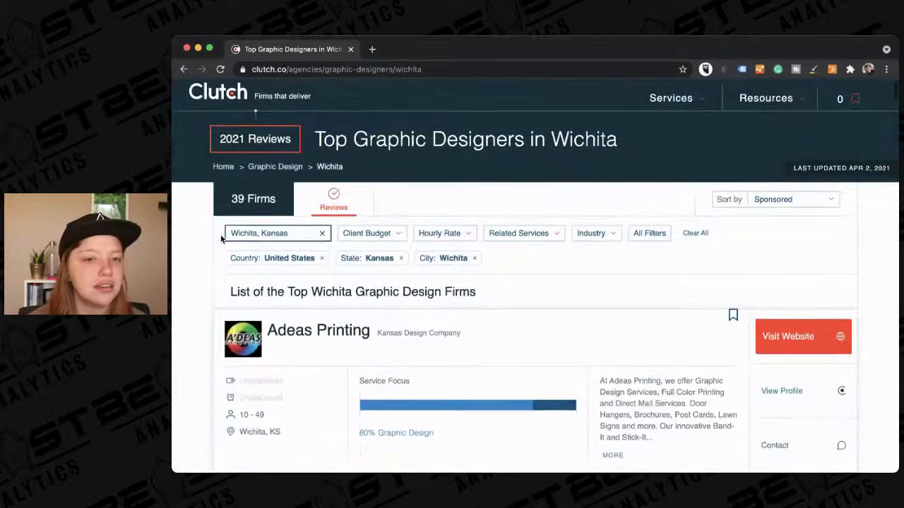
Step: Open the Clutch homepage, review its service categories and footer, and return to the Wichita graphic designers page
{"action": "left_click", "coordinate": [225, 91]}
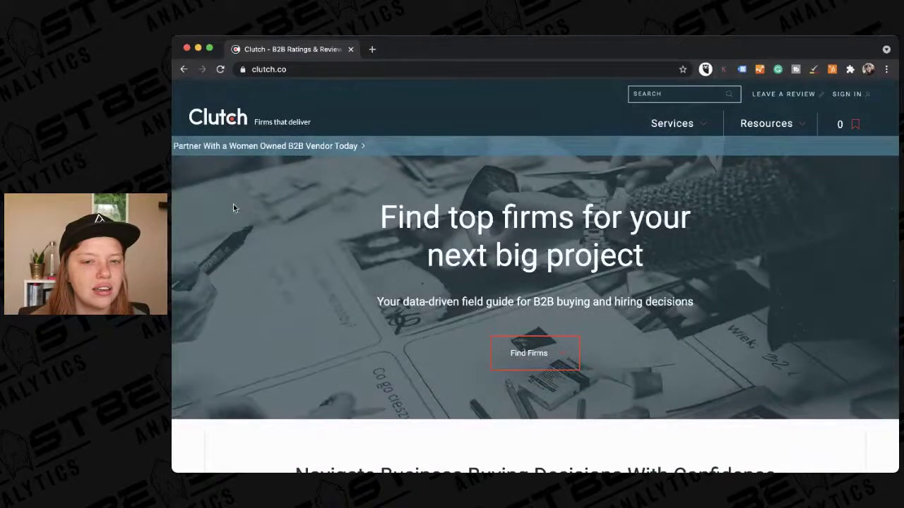
{"action": "scroll", "coordinate": [233, 207], "scroll_direction": "down", "scroll_amount": 10}
{"action": "scroll", "coordinate": [233, 207], "scroll_direction": "down", "scroll_amount": 15}
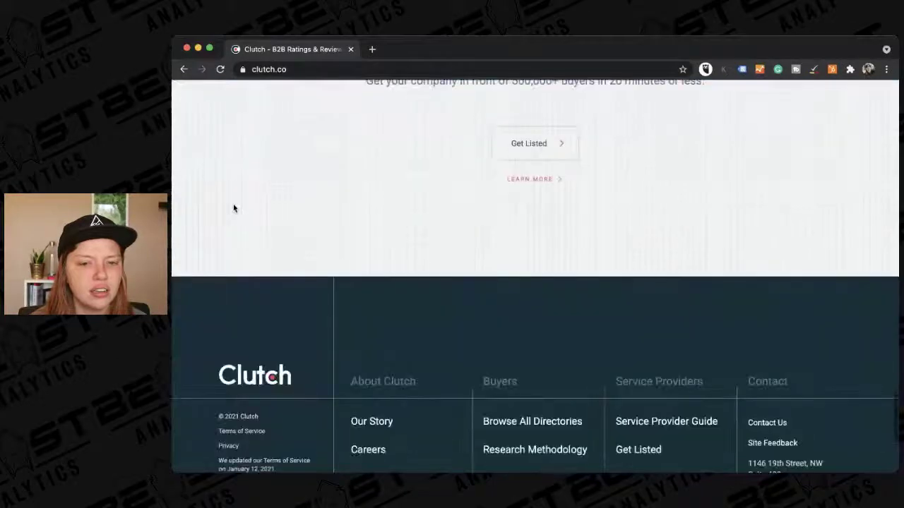
{"action": "scroll", "coordinate": [234, 208], "scroll_direction": "down", "scroll_amount": 3}
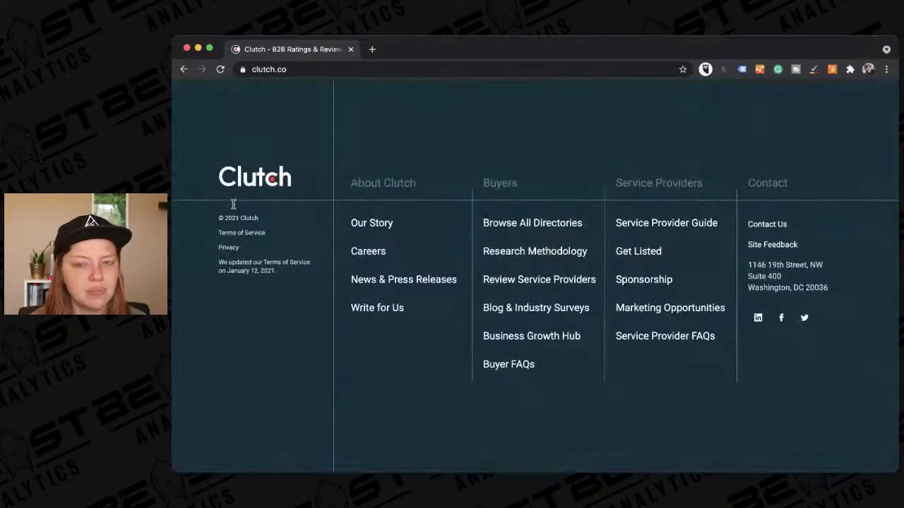
{"action": "scroll", "coordinate": [231, 401], "scroll_direction": "up", "scroll_amount": 10}
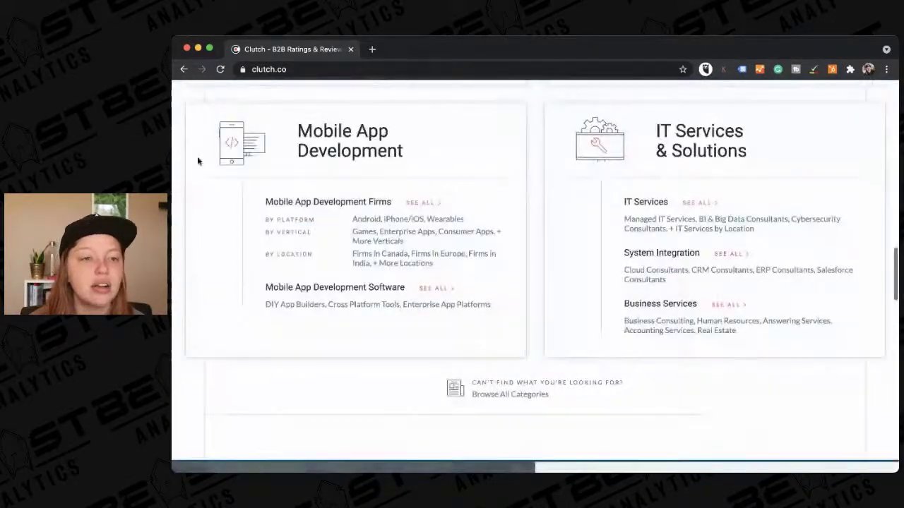
{"action": "left_click", "coordinate": [185, 69]}
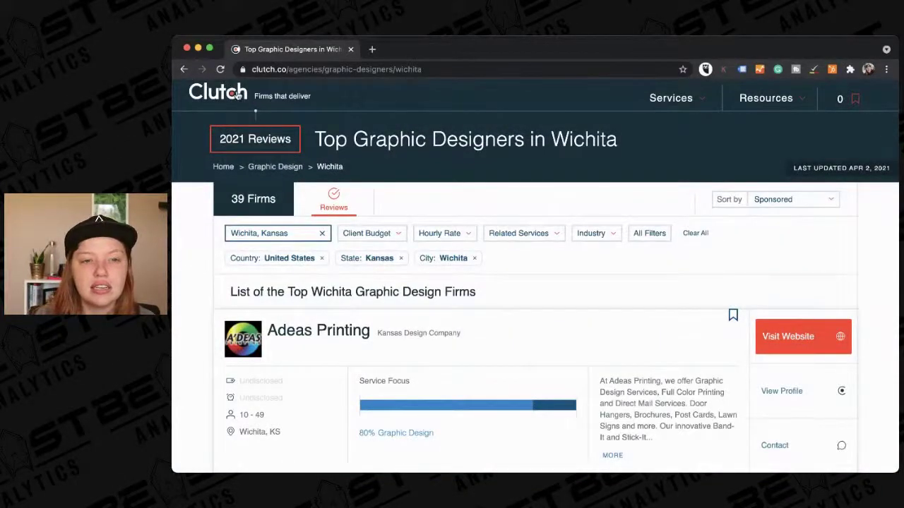
Step: Examine the firm listings, location filters, related Wichita directory links and footer on the Clutch Wichita page
{"action": "scroll", "coordinate": [239, 94], "scroll_direction": "down", "scroll_amount": 15}
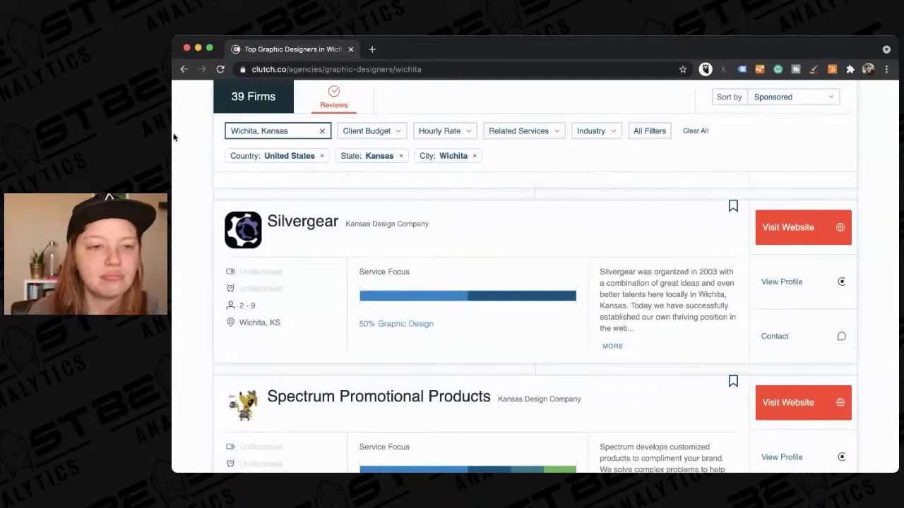
{"action": "scroll", "coordinate": [185, 134], "scroll_direction": "down", "scroll_amount": 5}
{"action": "scroll", "coordinate": [551, 219], "scroll_direction": "up", "scroll_amount": 10}
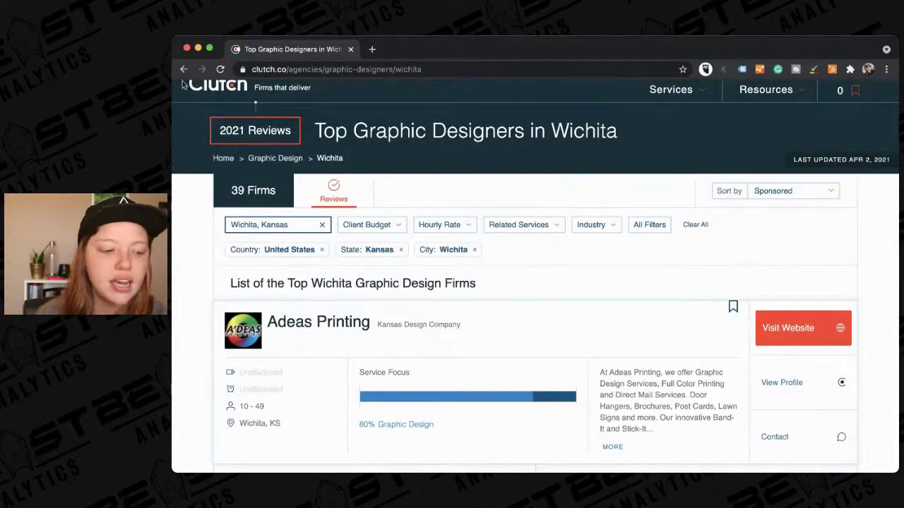
{"action": "scroll", "coordinate": [244, 148], "scroll_direction": "down", "scroll_amount": 1}
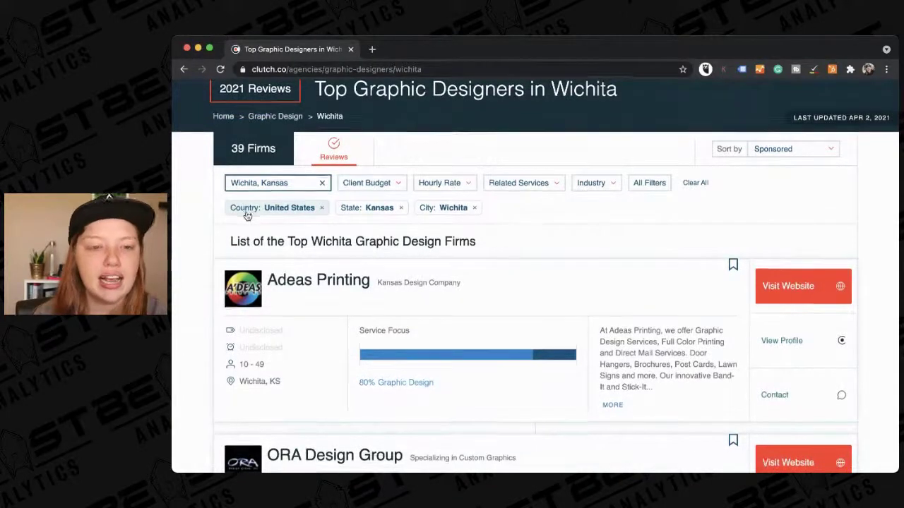
{"action": "scroll", "coordinate": [247, 215], "scroll_direction": "up", "scroll_amount": 2}
{"action": "scroll", "coordinate": [246, 215], "scroll_direction": "down", "scroll_amount": 5}
{"action": "scroll", "coordinate": [247, 216], "scroll_direction": "down", "scroll_amount": 15}
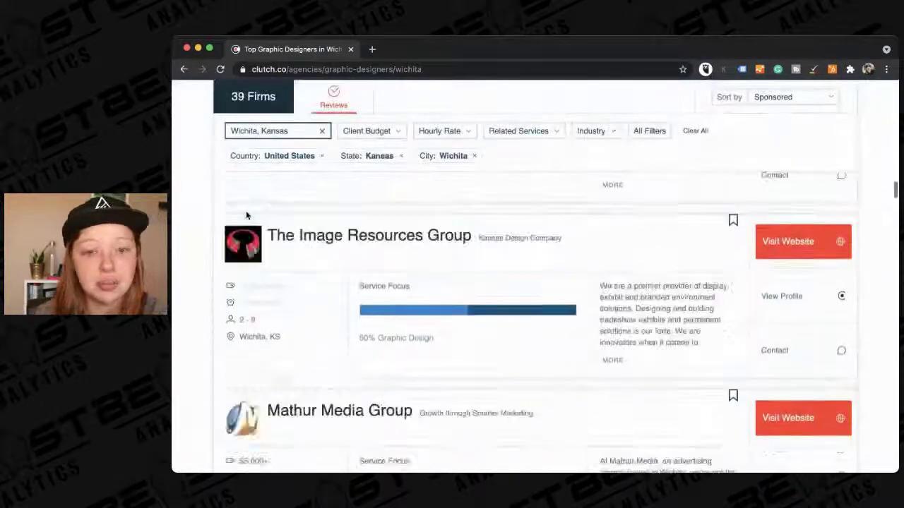
{"action": "scroll", "coordinate": [246, 211], "scroll_direction": "down", "scroll_amount": 10}
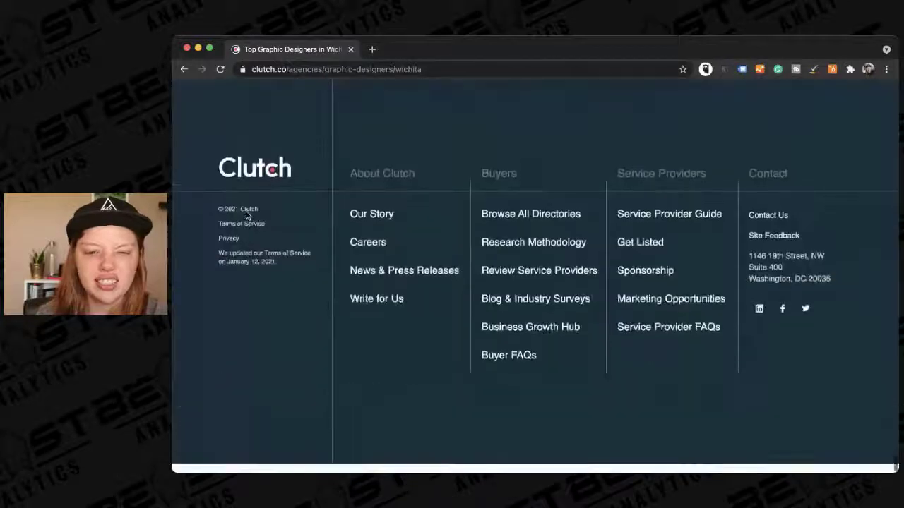
{"action": "scroll", "coordinate": [246, 211], "scroll_direction": "up", "scroll_amount": 5}
{"action": "scroll", "coordinate": [246, 211], "scroll_direction": "up", "scroll_amount": 5}
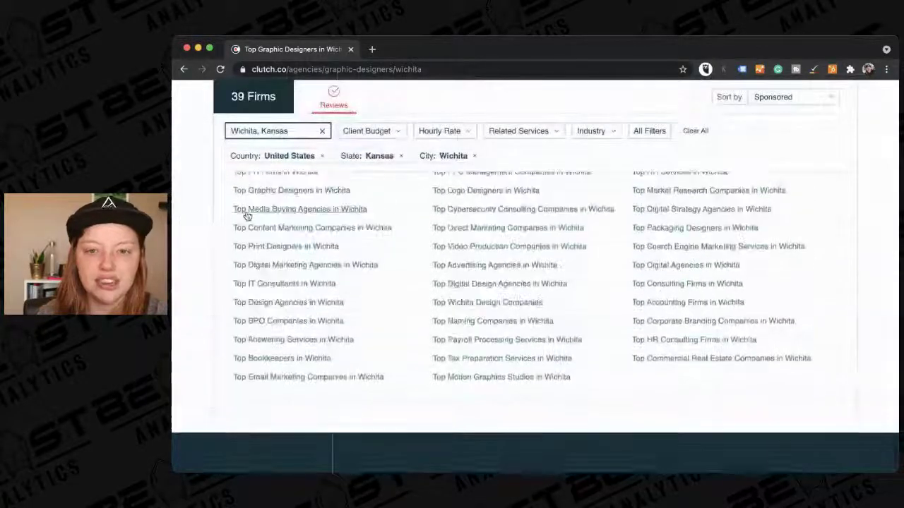
{"action": "scroll", "coordinate": [246, 210], "scroll_direction": "down", "scroll_amount": 5}
{"action": "scroll", "coordinate": [246, 211], "scroll_direction": "down", "scroll_amount": 3}
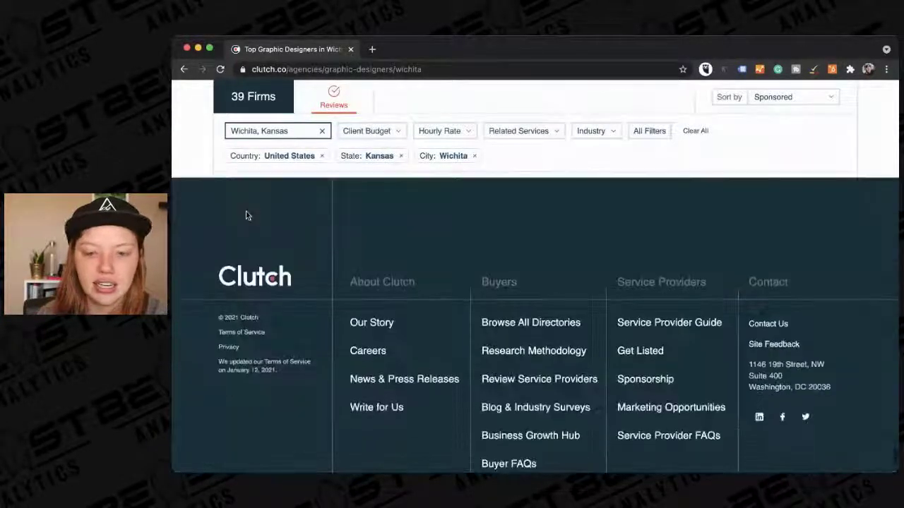
Step: Return to the "graphic design agency" Google results and compare the Clutch, TheManifest, Visual Fusion and Thumbtack organic listings
{"action": "left_click", "coordinate": [185, 70]}
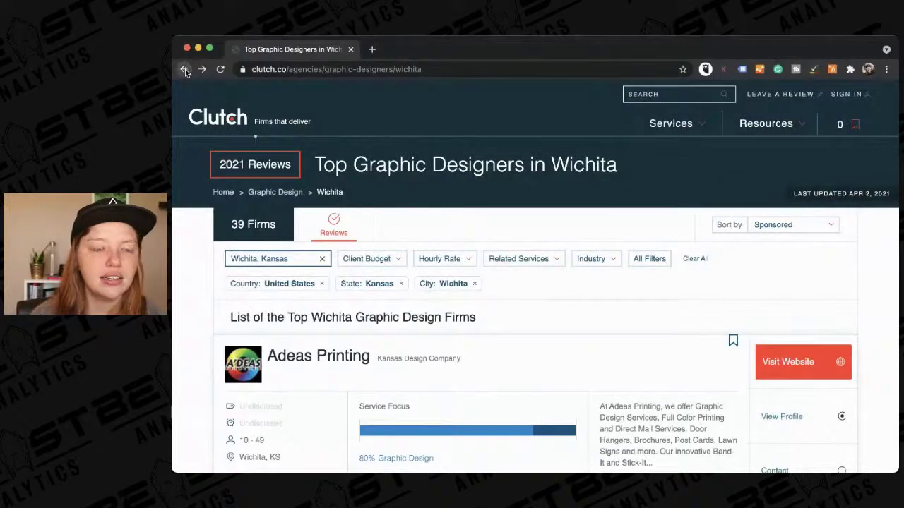
{"action": "left_click", "coordinate": [183, 69]}
{"action": "left_click", "coordinate": [185, 69]}
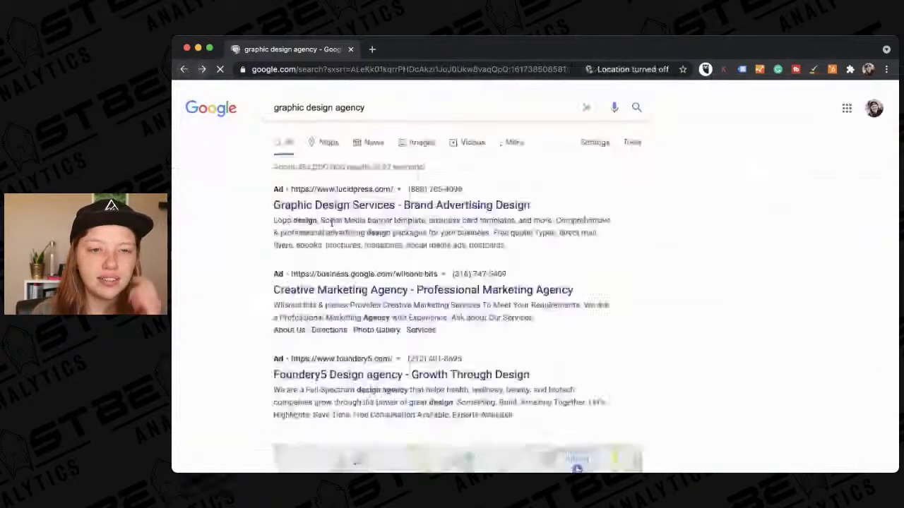
{"action": "scroll", "coordinate": [344, 293], "scroll_direction": "up", "scroll_amount": 10}
{"action": "scroll", "coordinate": [344, 293], "scroll_direction": "up", "scroll_amount": 5}
{"action": "scroll", "coordinate": [343, 294], "scroll_direction": "down", "scroll_amount": 6}
{"action": "scroll", "coordinate": [319, 323], "scroll_direction": "down", "scroll_amount": 2}
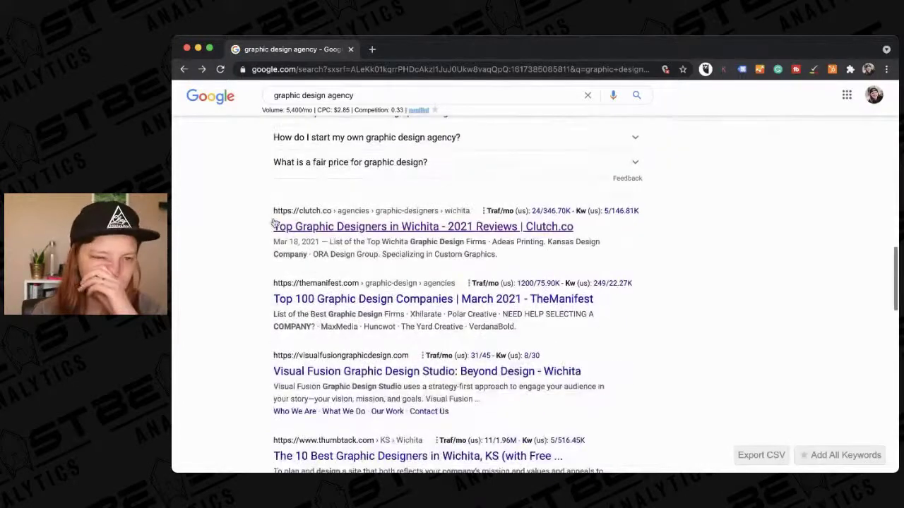
{"action": "scroll", "coordinate": [526, 235], "scroll_direction": "down", "scroll_amount": 1}
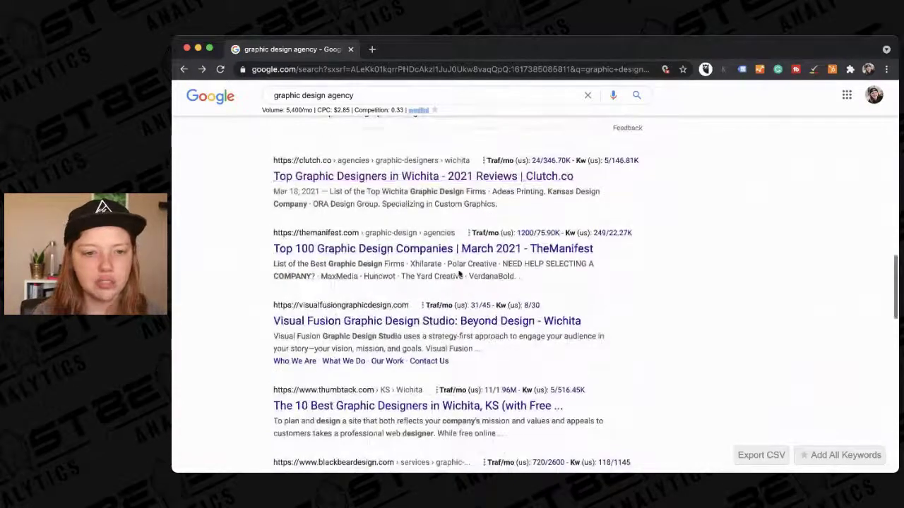
{"action": "scroll", "coordinate": [362, 369], "scroll_direction": "down", "scroll_amount": 1}
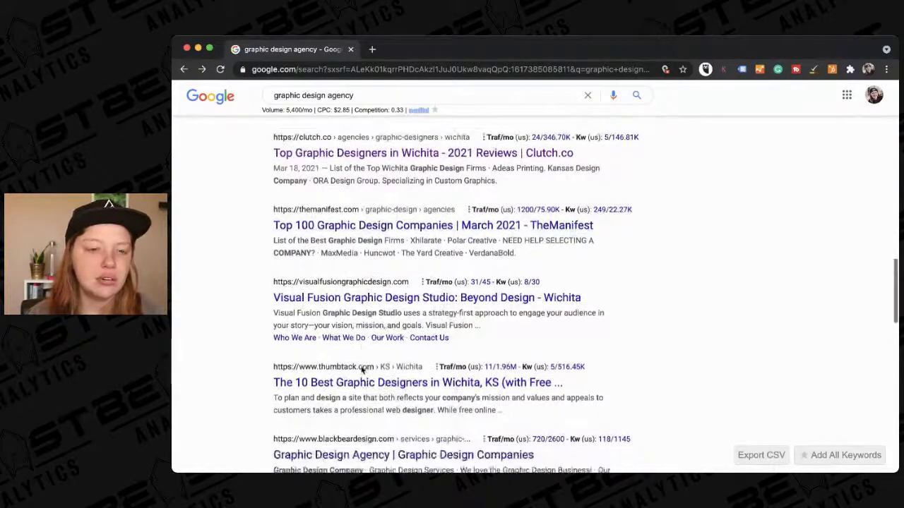
{"action": "scroll", "coordinate": [358, 363], "scroll_direction": "up", "scroll_amount": 2}
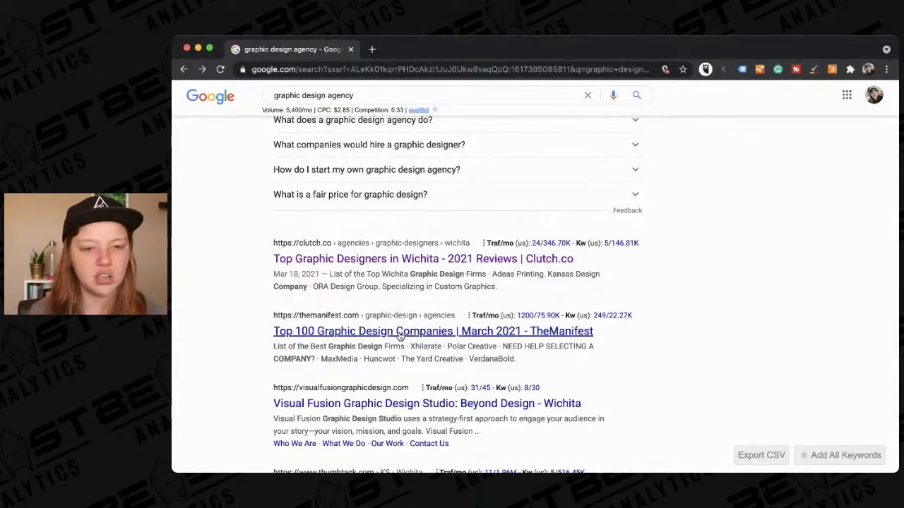
Step: Review the remaining organic results, the ads beneath them and the related searches at the end of the results page
{"action": "scroll", "coordinate": [399, 336], "scroll_direction": "down", "scroll_amount": 4}
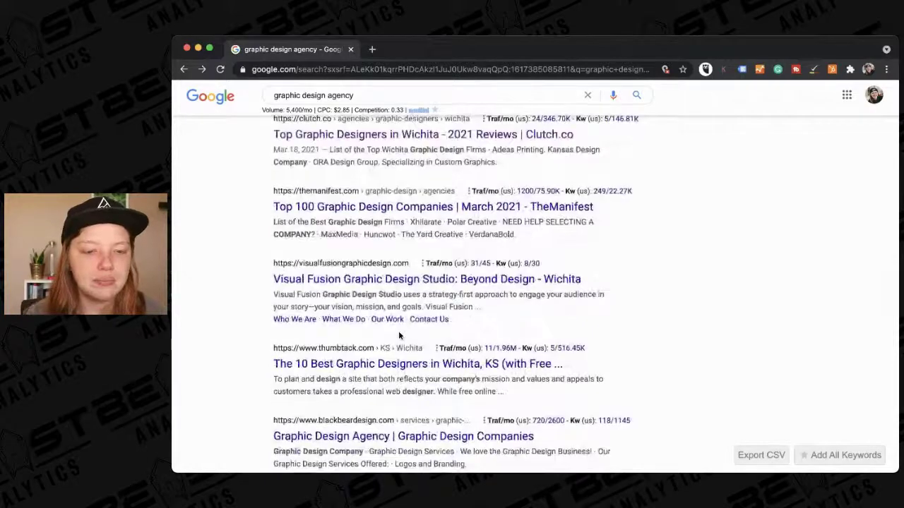
{"action": "scroll", "coordinate": [399, 336], "scroll_direction": "down", "scroll_amount": 5}
{"action": "scroll", "coordinate": [399, 336], "scroll_direction": "down", "scroll_amount": 5}
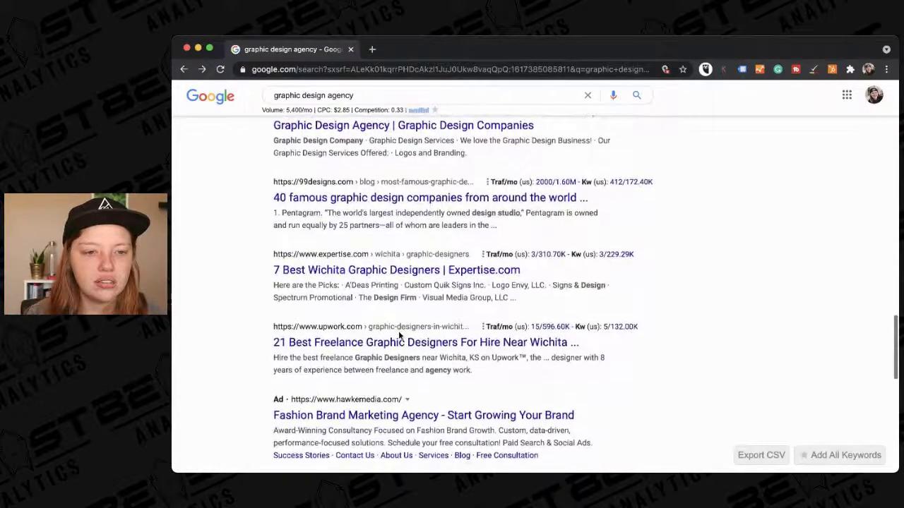
{"action": "scroll", "coordinate": [357, 417], "scroll_direction": "down", "scroll_amount": 3}
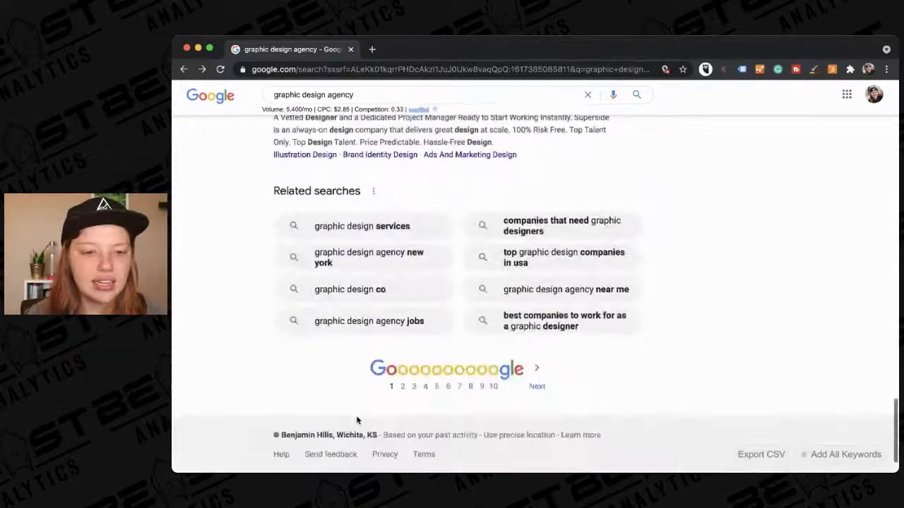
Step: Add "wichita" to the Google query and run the suggested search "graphic design companies wichita ks"
{"action": "scroll", "coordinate": [363, 283], "scroll_direction": "up", "scroll_amount": 15}
{"action": "left_click", "coordinate": [392, 112]}
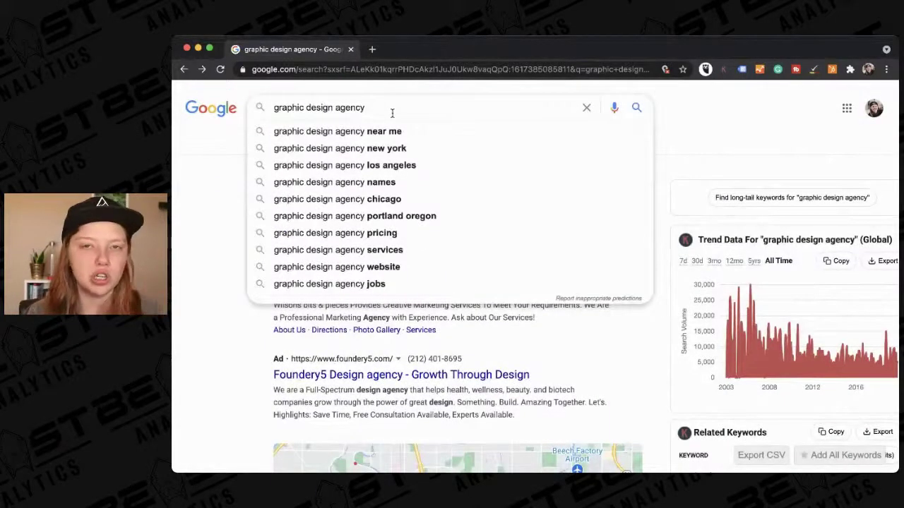
{"action": "type", "text": "wichita"}
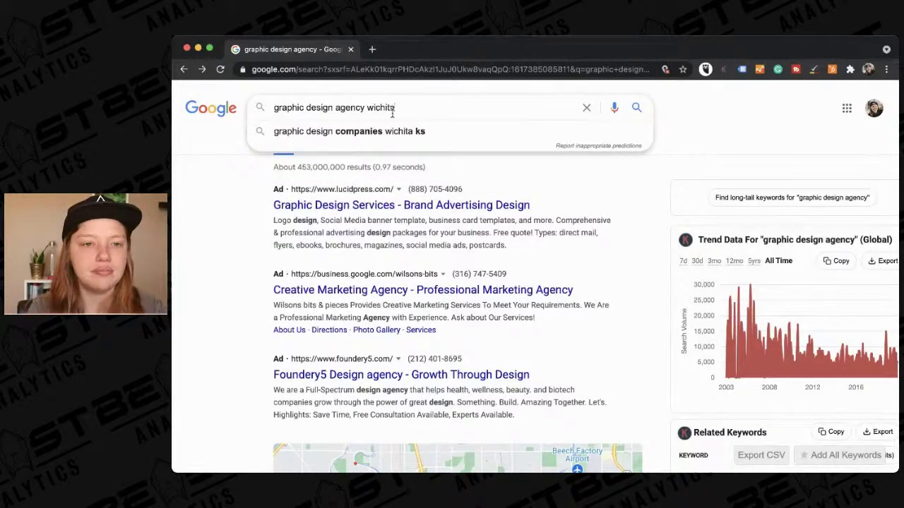
{"action": "left_click", "coordinate": [357, 132]}
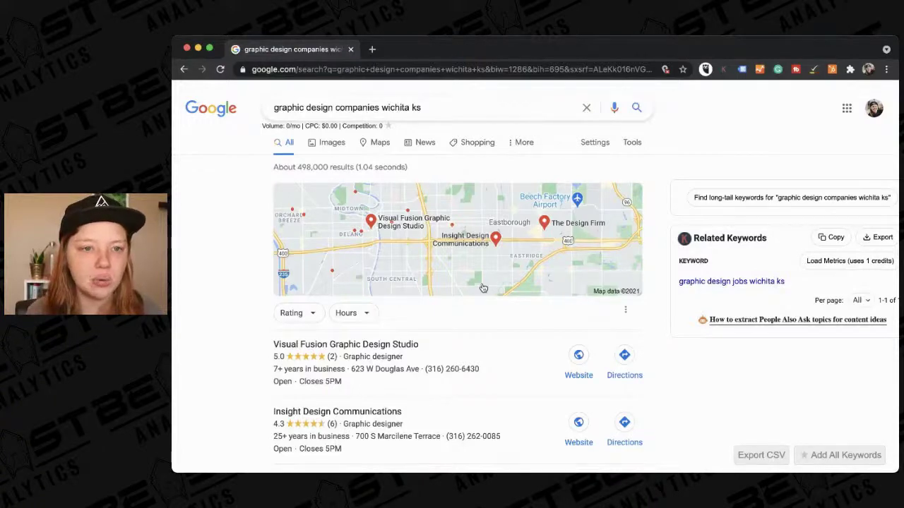
Step: Examine the keyword metrics, map and first local listings for the "graphic design companies wichita ks" search
{"action": "scroll", "coordinate": [281, 372], "scroll_direction": "down", "scroll_amount": 1}
{"action": "scroll", "coordinate": [281, 372], "scroll_direction": "down", "scroll_amount": 2}
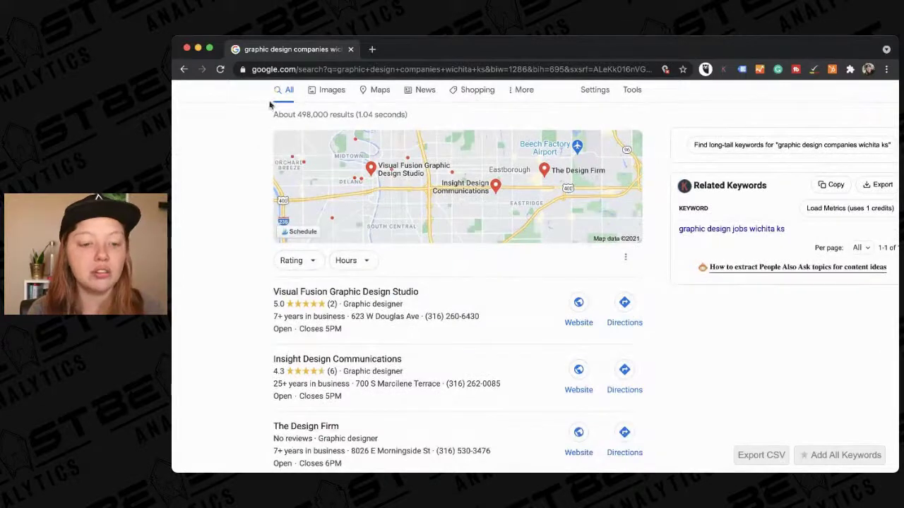
{"action": "scroll", "coordinate": [302, 237], "scroll_direction": "up", "scroll_amount": 2}
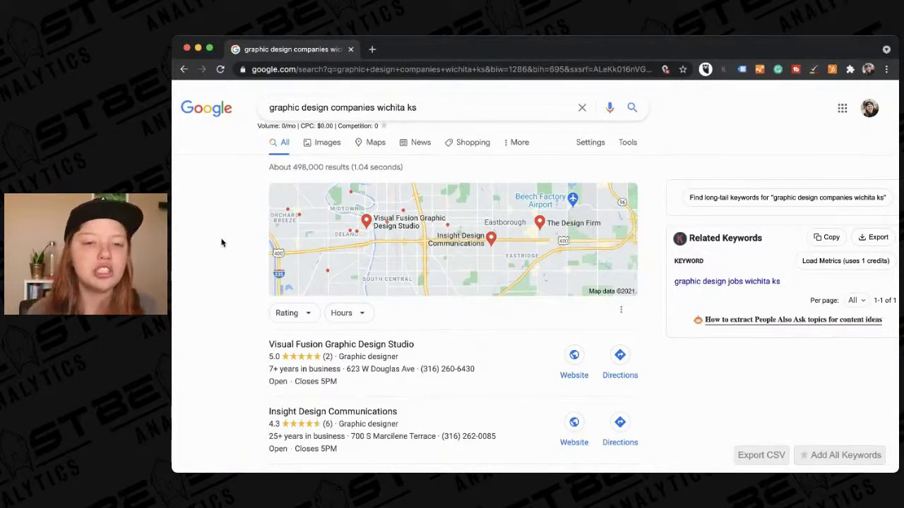
{"action": "scroll", "coordinate": [197, 233], "scroll_direction": "down", "scroll_amount": 2}
{"action": "scroll", "coordinate": [197, 233], "scroll_direction": "up", "scroll_amount": 1}
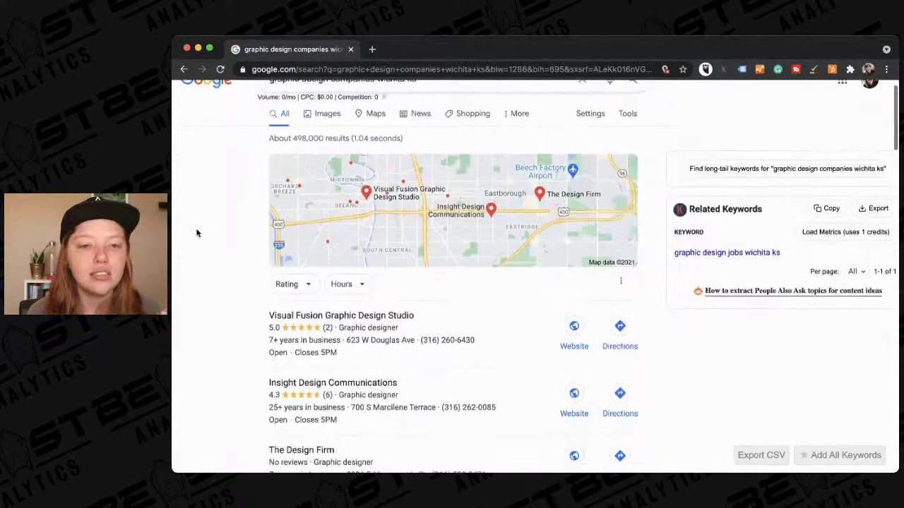
{"action": "scroll", "coordinate": [197, 233], "scroll_direction": "down", "scroll_amount": 1}
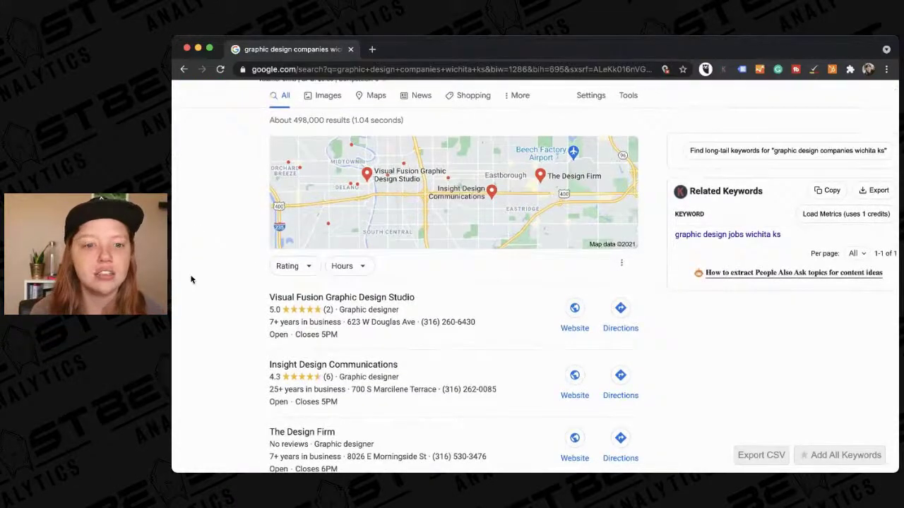
{"action": "scroll", "coordinate": [202, 218], "scroll_direction": "down", "scroll_amount": 1}
{"action": "scroll", "coordinate": [222, 258], "scroll_direction": "up", "scroll_amount": 3}
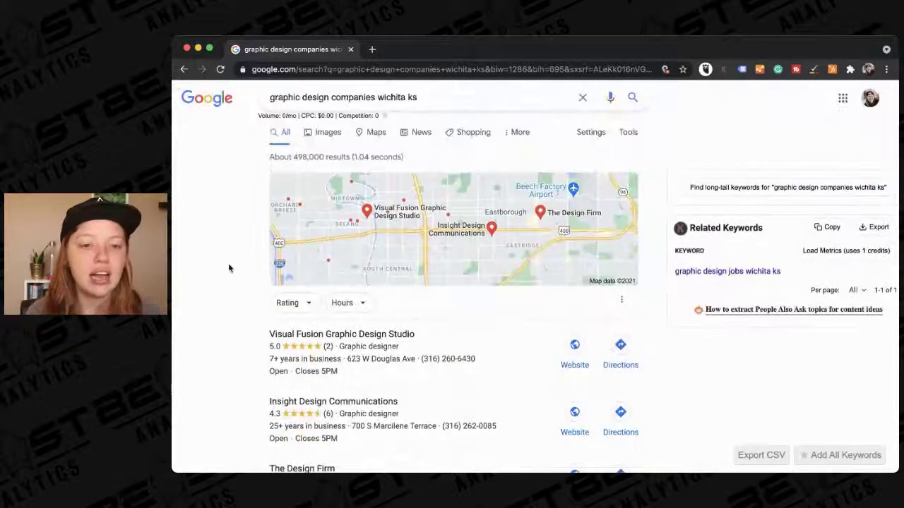
Step: Compare the three local business listings with the Jobs section for Wichita, KS that follows them
{"action": "scroll", "coordinate": [220, 463], "scroll_direction": "down", "scroll_amount": 3}
{"action": "scroll", "coordinate": [220, 465], "scroll_direction": "down", "scroll_amount": 5}
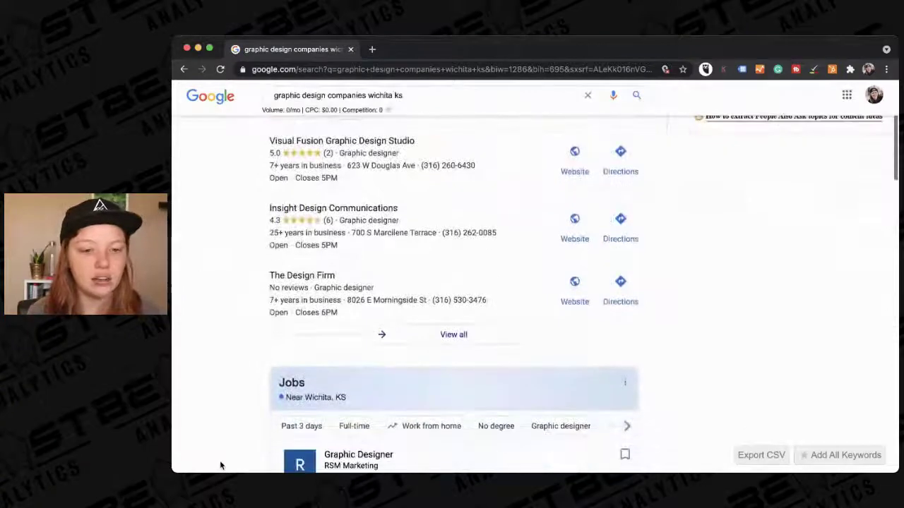
{"action": "scroll", "coordinate": [221, 465], "scroll_direction": "up", "scroll_amount": 5}
{"action": "scroll", "coordinate": [220, 466], "scroll_direction": "up", "scroll_amount": 1}
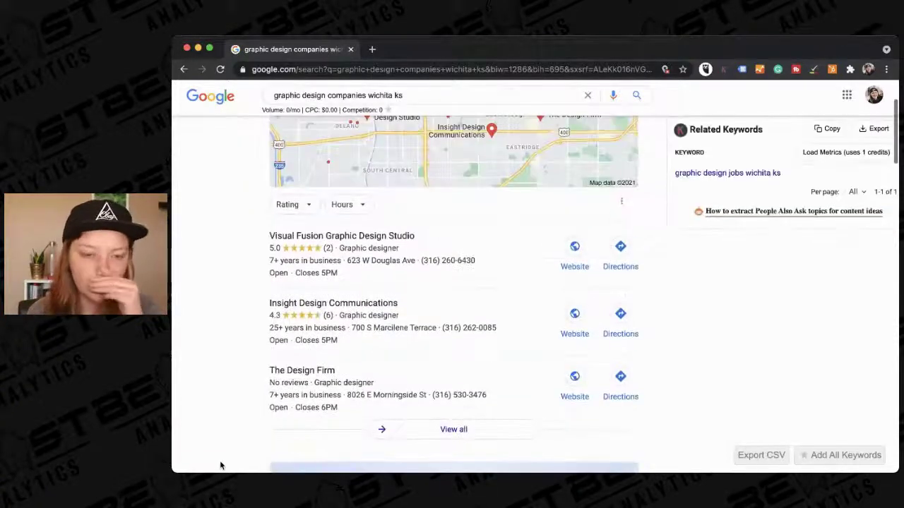
{"action": "scroll", "coordinate": [220, 465], "scroll_direction": "down", "scroll_amount": 5}
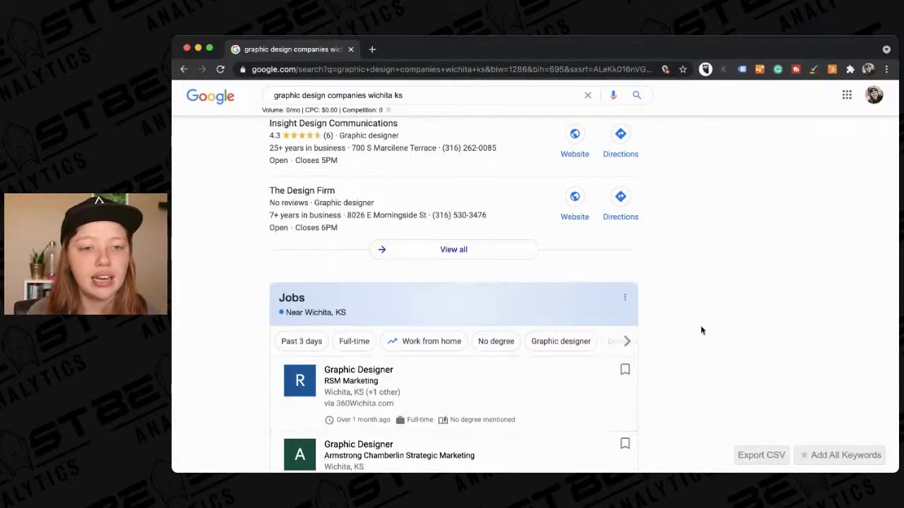
{"action": "scroll", "coordinate": [702, 329], "scroll_direction": "up", "scroll_amount": 5}
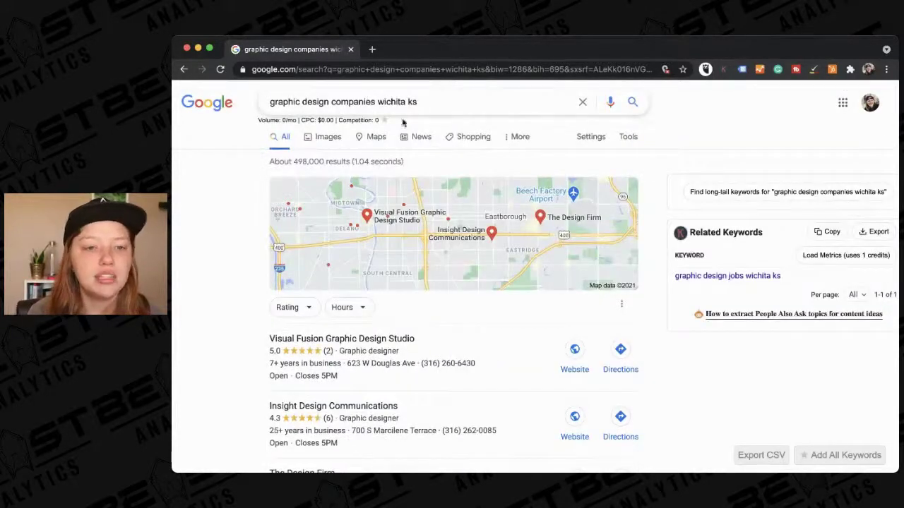
{"action": "scroll", "coordinate": [286, 328], "scroll_direction": "down", "scroll_amount": 5}
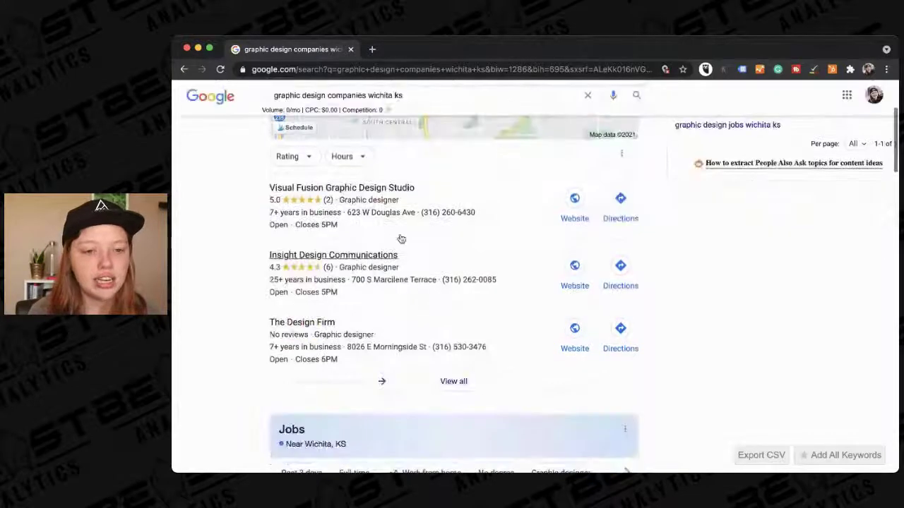
{"action": "scroll", "coordinate": [365, 374], "scroll_direction": "down", "scroll_amount": 3}
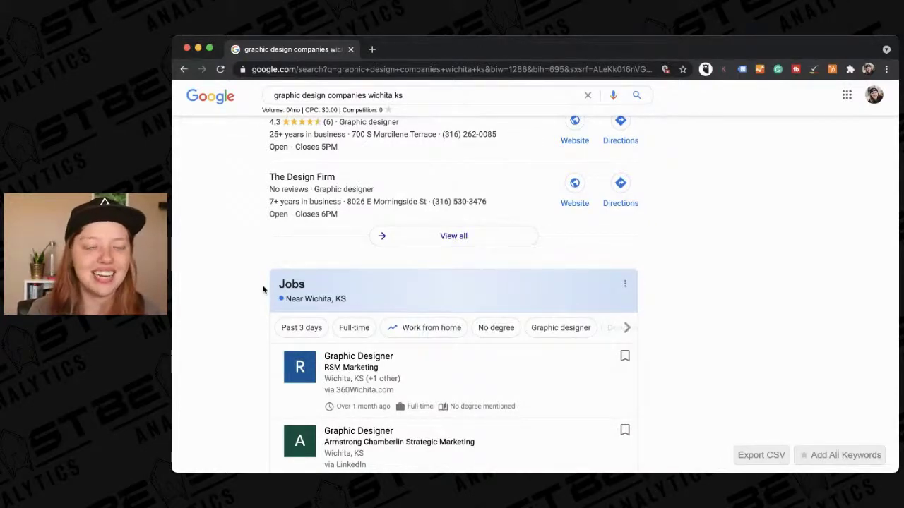
Step: Examine the UpCity, Clutch and Yelp results below the Jobs section and highlight the two questions under the Yelp result
{"action": "scroll", "coordinate": [262, 290], "scroll_direction": "down", "scroll_amount": 2}
{"action": "scroll", "coordinate": [248, 432], "scroll_direction": "down", "scroll_amount": 5}
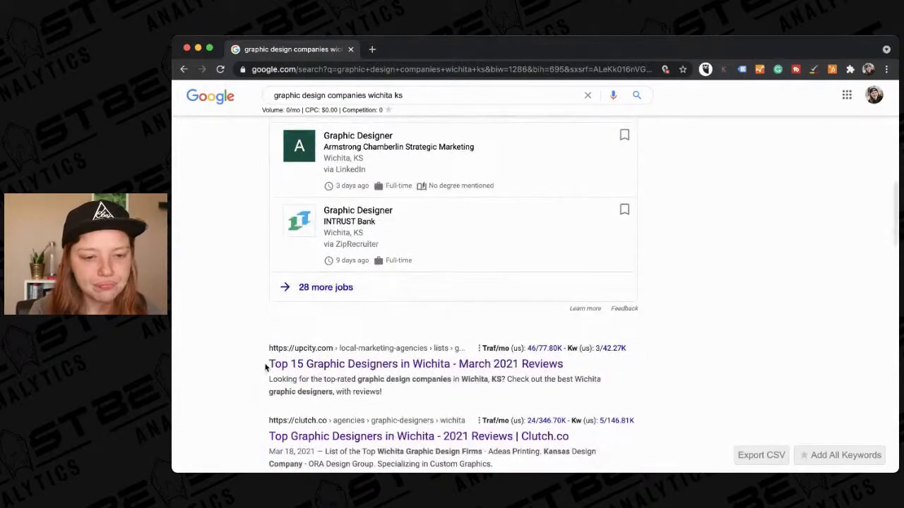
{"action": "scroll", "coordinate": [244, 403], "scroll_direction": "down", "scroll_amount": 1}
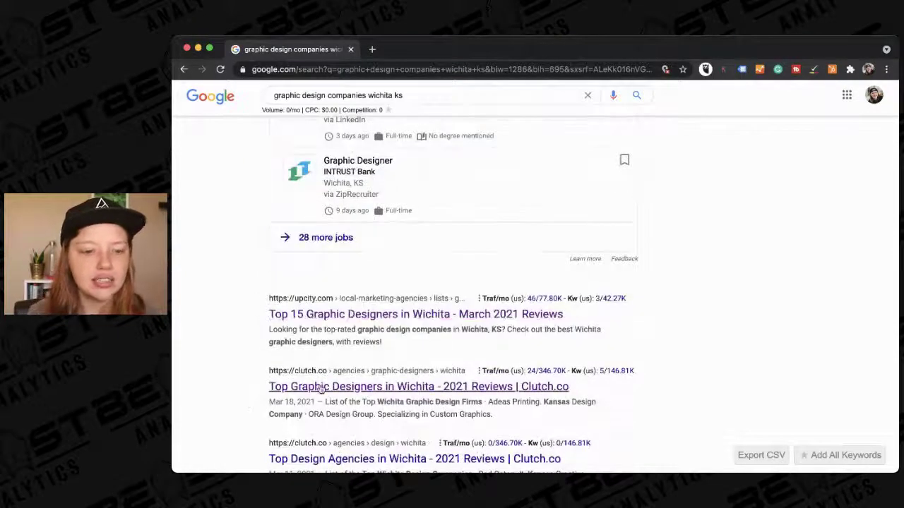
{"action": "scroll", "coordinate": [282, 403], "scroll_direction": "down", "scroll_amount": 2}
{"action": "scroll", "coordinate": [285, 409], "scroll_direction": "down", "scroll_amount": 3}
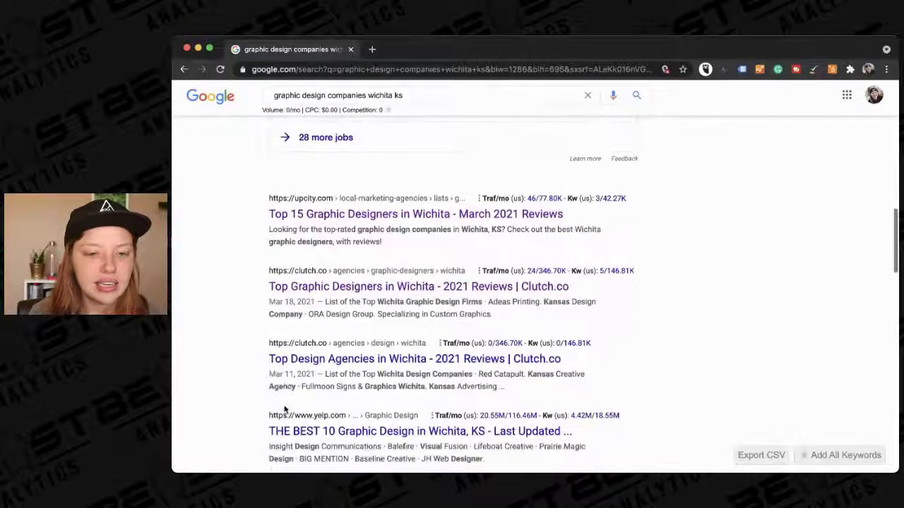
{"action": "scroll", "coordinate": [288, 362], "scroll_direction": "down", "scroll_amount": 1}
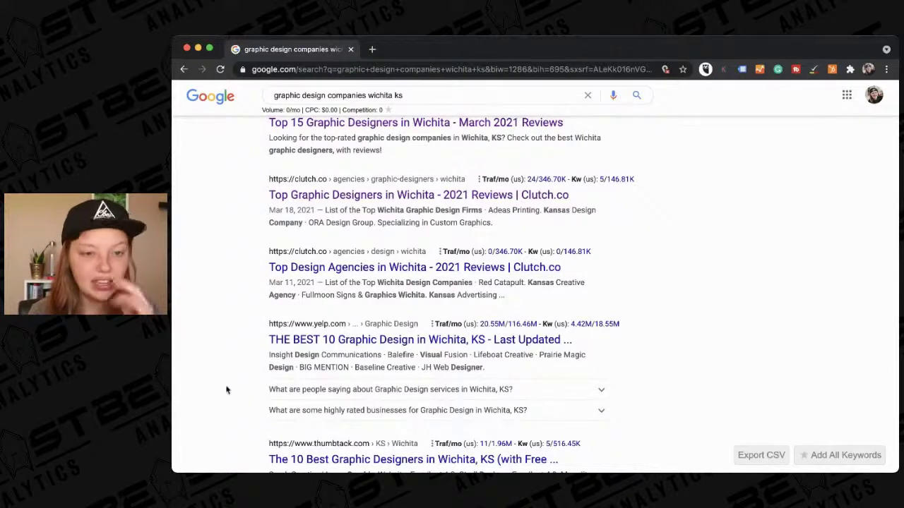
{"action": "left_click_drag", "start_coordinate": [263, 396], "coordinate": [670, 423]}
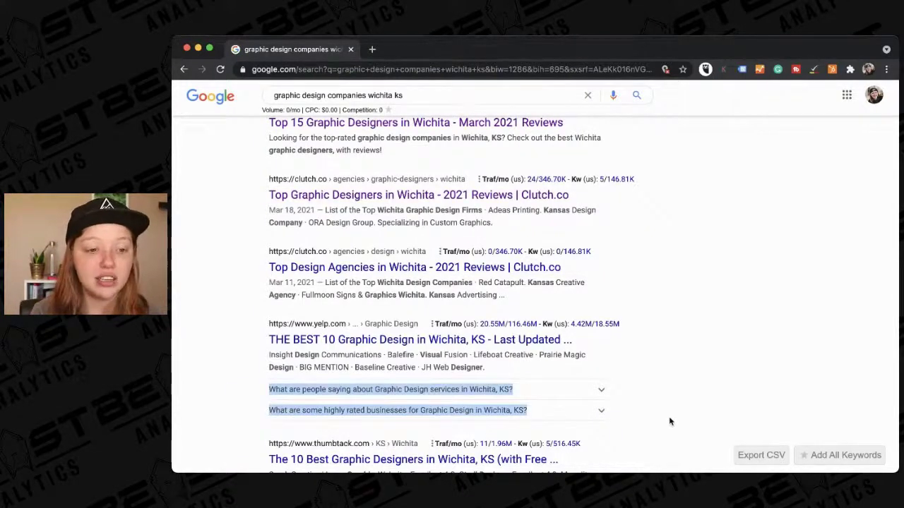
{"action": "left_click", "coordinate": [774, 377]}
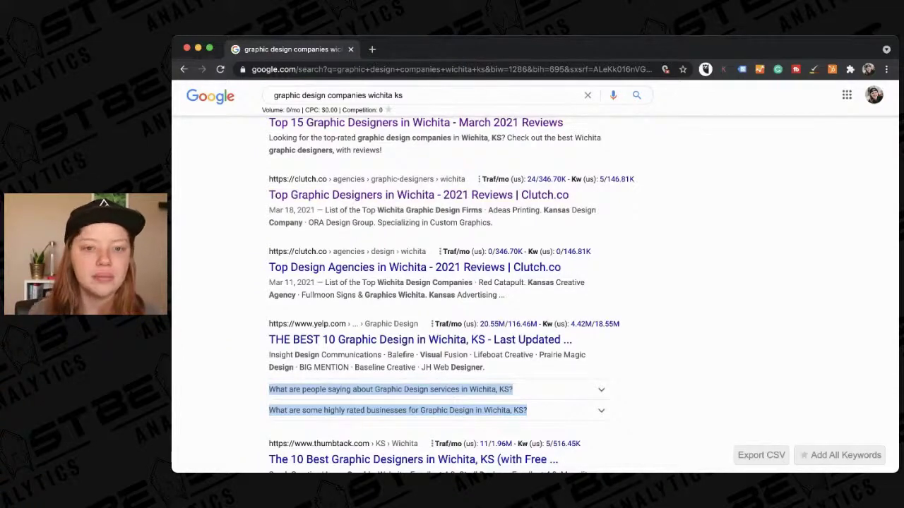
Step: Skim the Thumbtack result, People also ask questions, remaining organic results, closing ads and related searches on the first results page
{"action": "scroll", "coordinate": [654, 334], "scroll_direction": "down", "scroll_amount": 4}
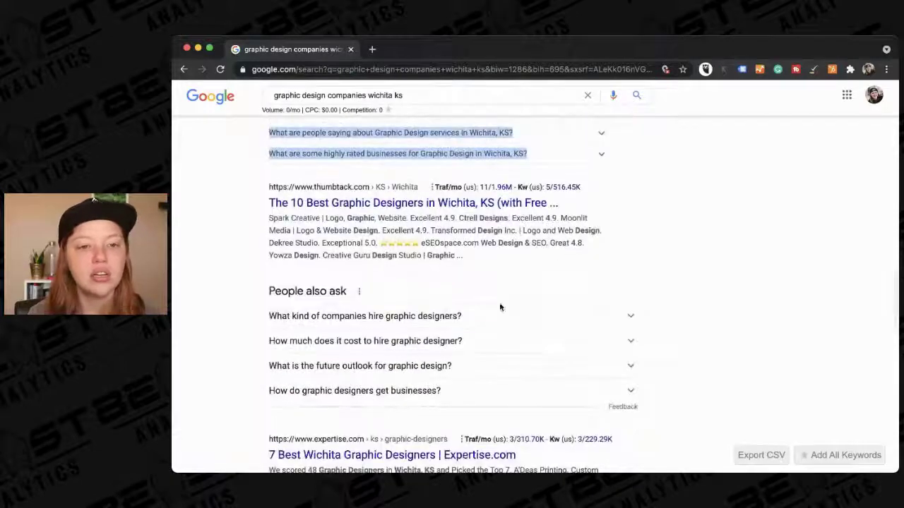
{"action": "scroll", "coordinate": [581, 311], "scroll_direction": "down", "scroll_amount": 6}
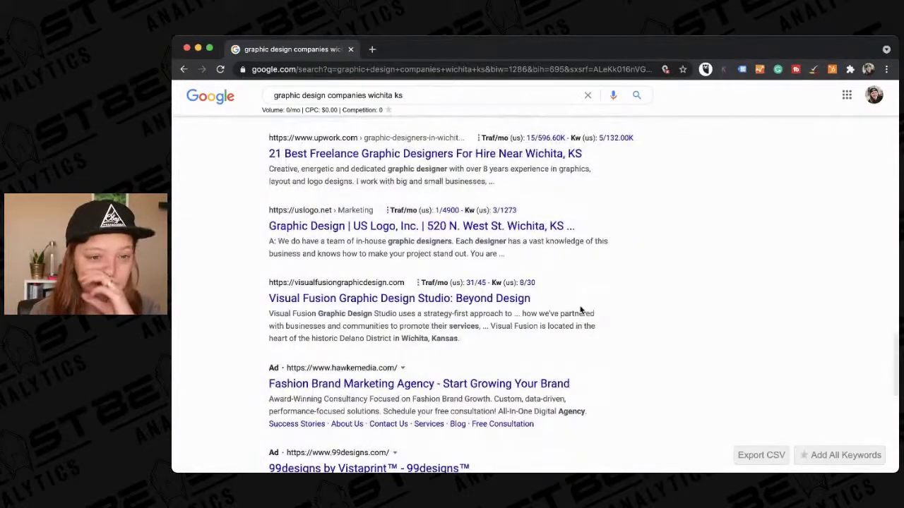
{"action": "scroll", "coordinate": [581, 312], "scroll_direction": "down", "scroll_amount": 3}
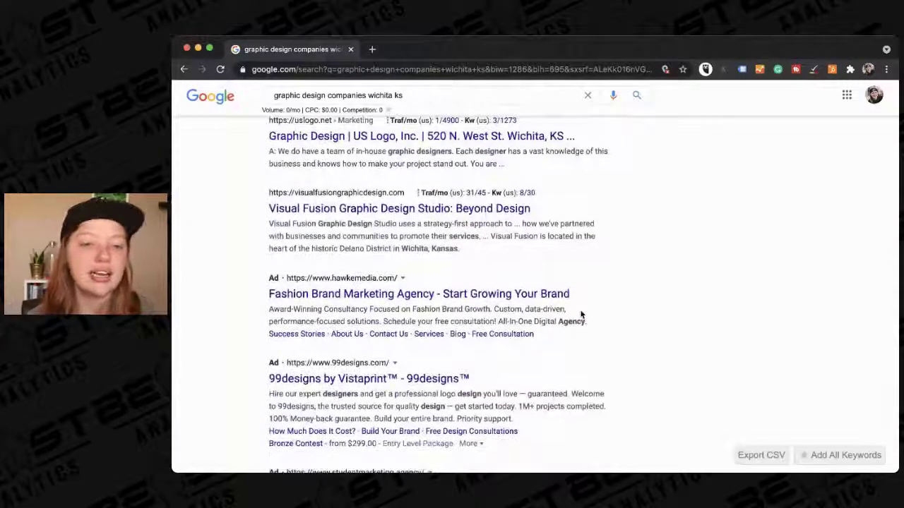
{"action": "scroll", "coordinate": [581, 315], "scroll_direction": "down", "scroll_amount": 4}
{"action": "scroll", "coordinate": [581, 315], "scroll_direction": "up", "scroll_amount": 15}
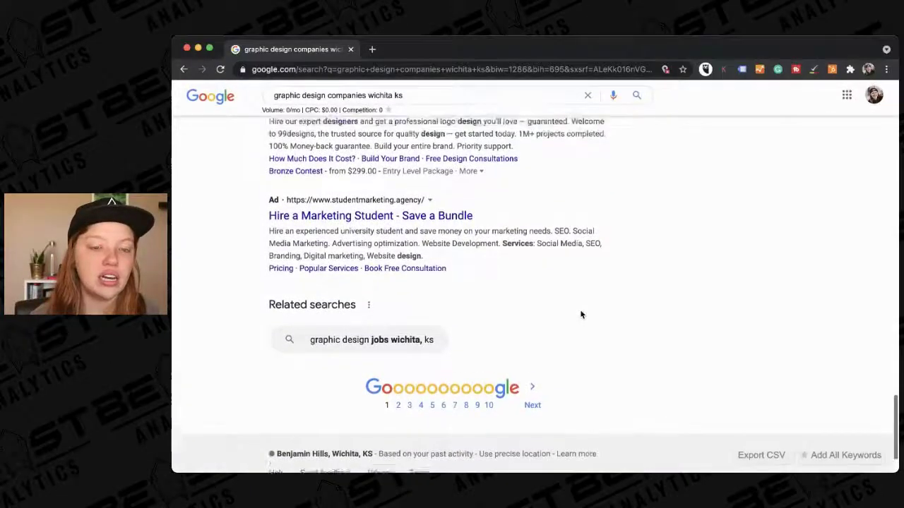
Step: Recheck the first page's organic results, comparing the directory listings with the individual Wichita design company sites
{"action": "scroll", "coordinate": [581, 315], "scroll_direction": "down", "scroll_amount": 10}
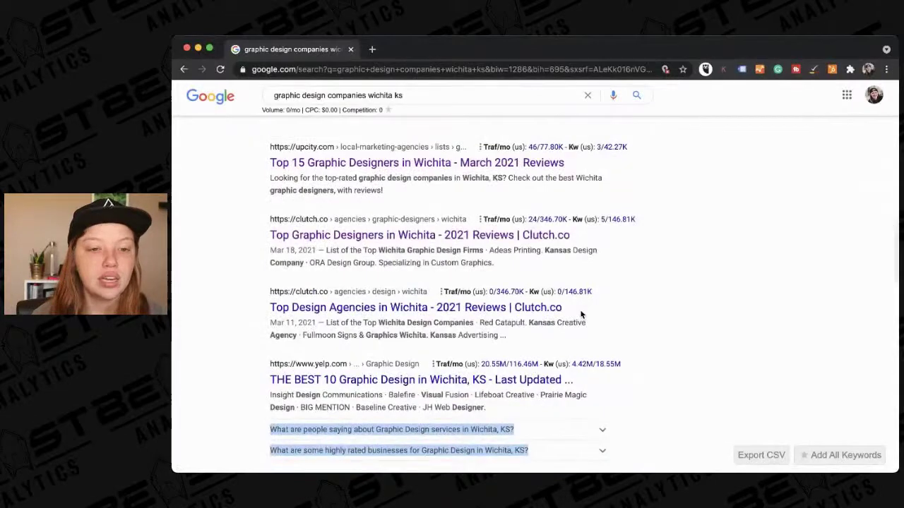
{"action": "scroll", "coordinate": [581, 314], "scroll_direction": "down", "scroll_amount": 3}
{"action": "scroll", "coordinate": [581, 316], "scroll_direction": "down", "scroll_amount": 3}
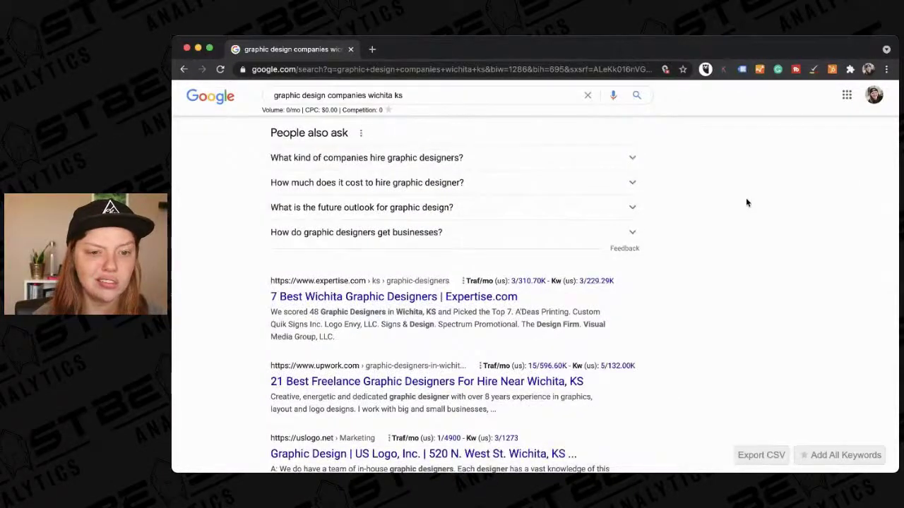
{"action": "scroll", "coordinate": [747, 203], "scroll_direction": "down", "scroll_amount": 3}
{"action": "scroll", "coordinate": [746, 203], "scroll_direction": "down", "scroll_amount": 1}
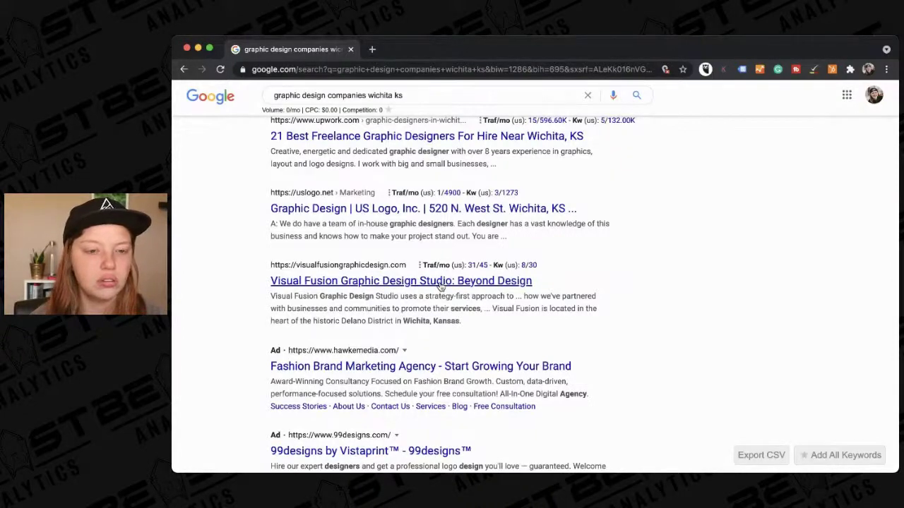
{"action": "scroll", "coordinate": [441, 284], "scroll_direction": "down", "scroll_amount": 10}
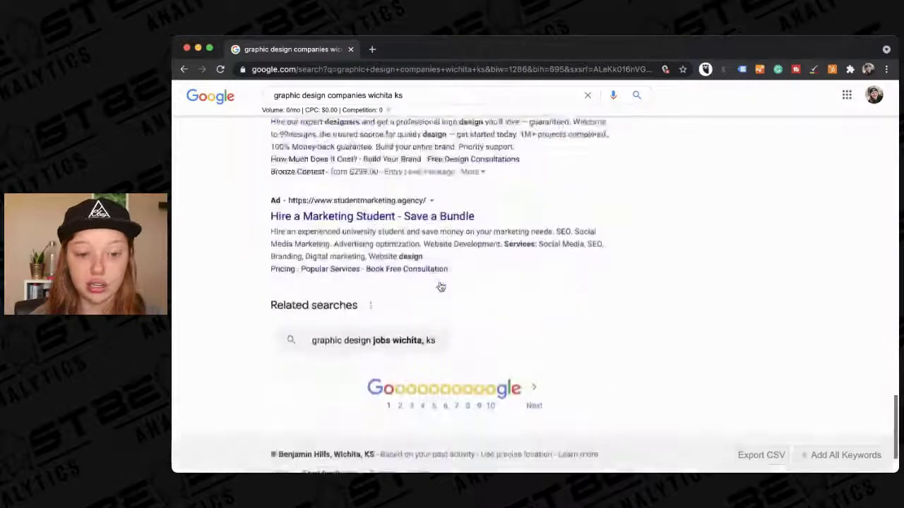
Step: Open the second page of results and examine its job listings, local agency sites, directories and ads
{"action": "left_click", "coordinate": [400, 373]}
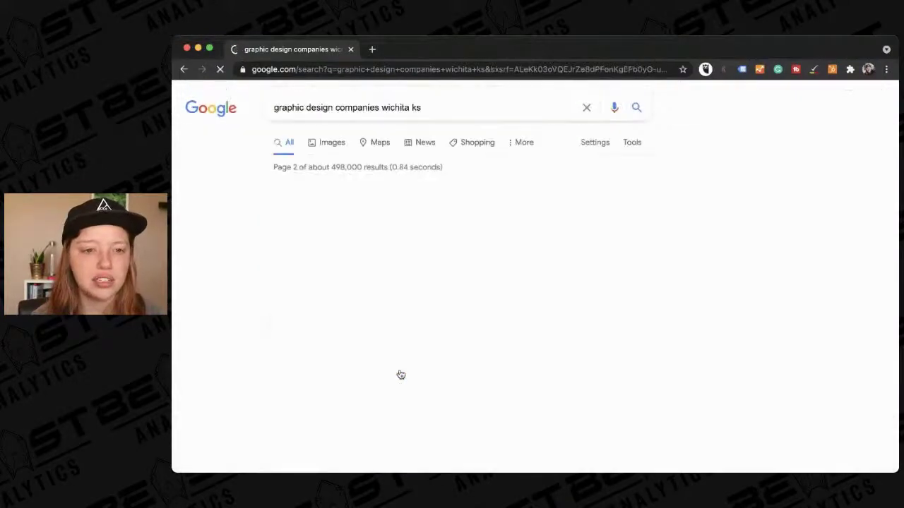
{"action": "scroll", "coordinate": [400, 374], "scroll_direction": "down", "scroll_amount": 3}
{"action": "scroll", "coordinate": [400, 375], "scroll_direction": "down", "scroll_amount": 5}
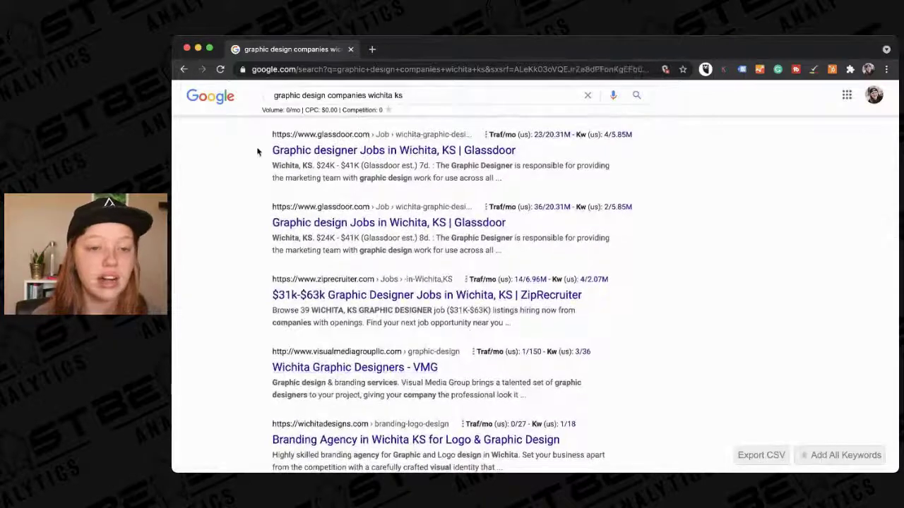
{"action": "scroll", "coordinate": [253, 369], "scroll_direction": "down", "scroll_amount": 2}
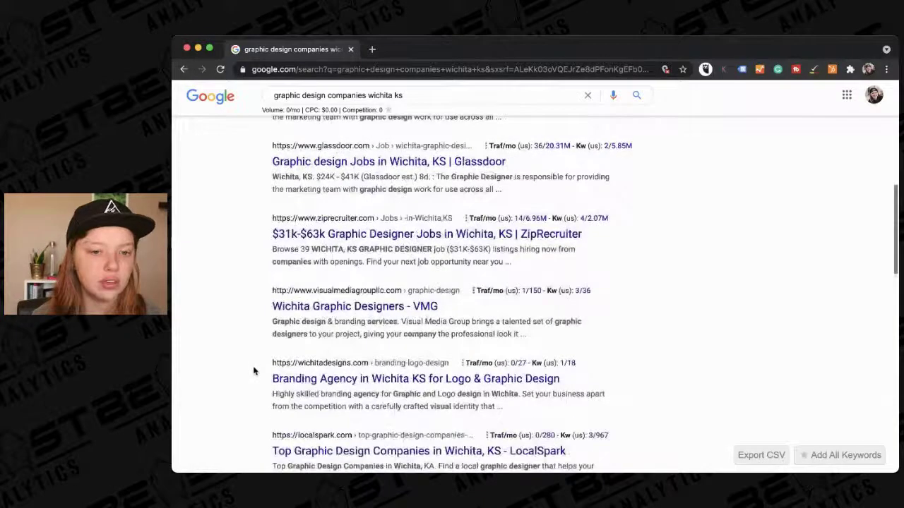
{"action": "scroll", "coordinate": [254, 364], "scroll_direction": "down", "scroll_amount": 1}
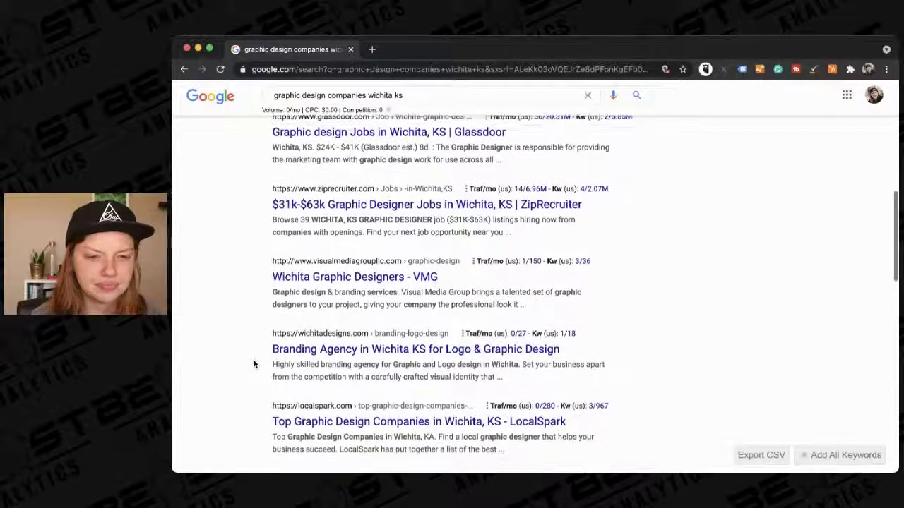
{"action": "scroll", "coordinate": [253, 364], "scroll_direction": "down", "scroll_amount": 5}
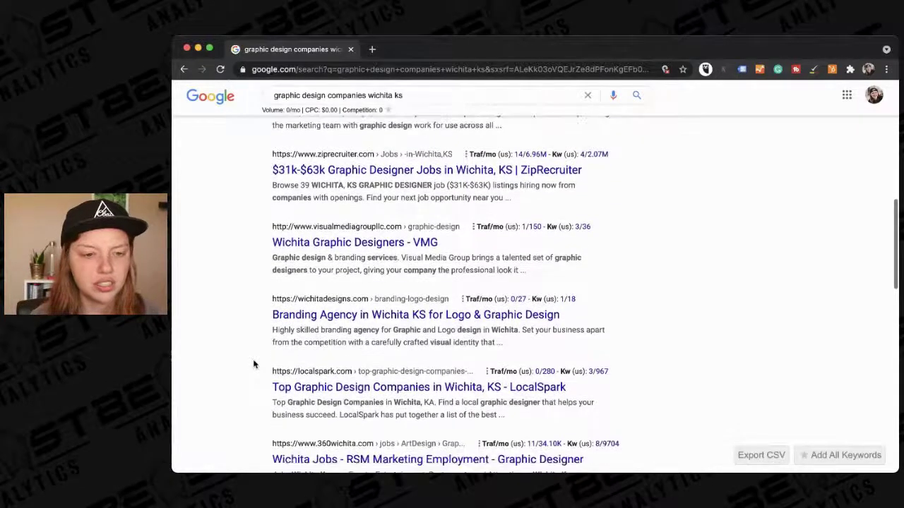
{"action": "scroll", "coordinate": [253, 364], "scroll_direction": "down", "scroll_amount": 7}
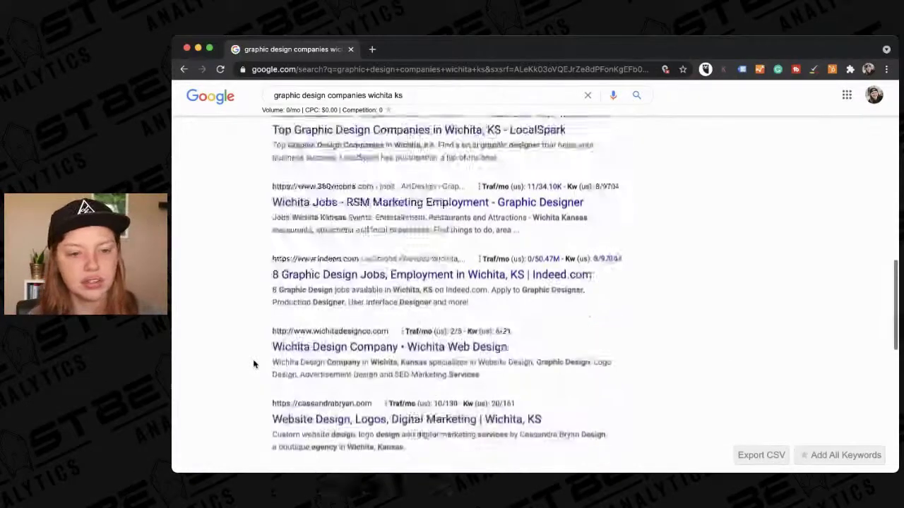
{"action": "scroll", "coordinate": [254, 364], "scroll_direction": "down", "scroll_amount": 2}
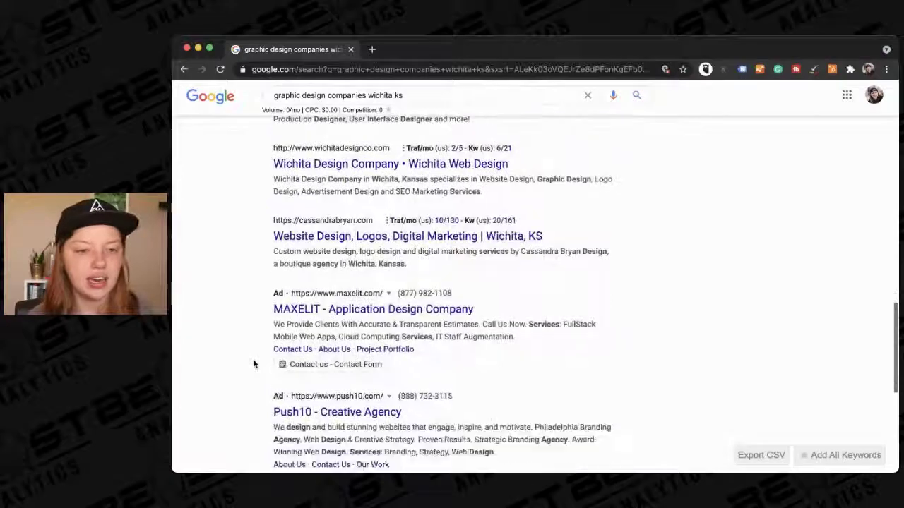
{"action": "scroll", "coordinate": [253, 364], "scroll_direction": "down", "scroll_amount": 3}
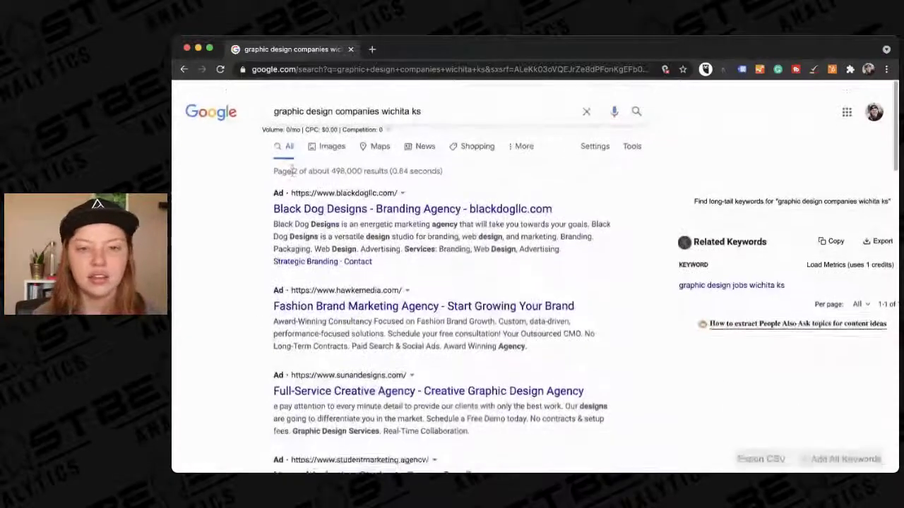
Step: Return to the first results page and replace the Google query with "logo design wichita ks", running the search
{"action": "left_click", "coordinate": [185, 70]}
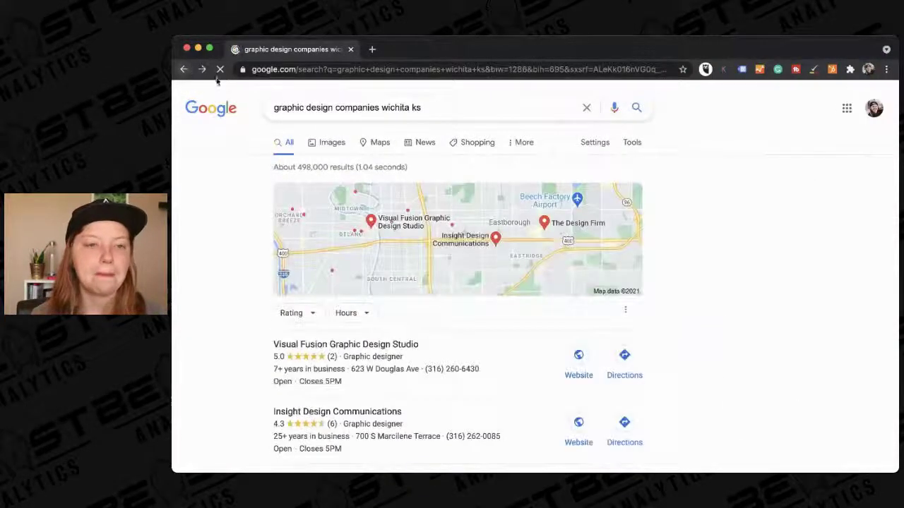
{"action": "left_click", "coordinate": [291, 96]}
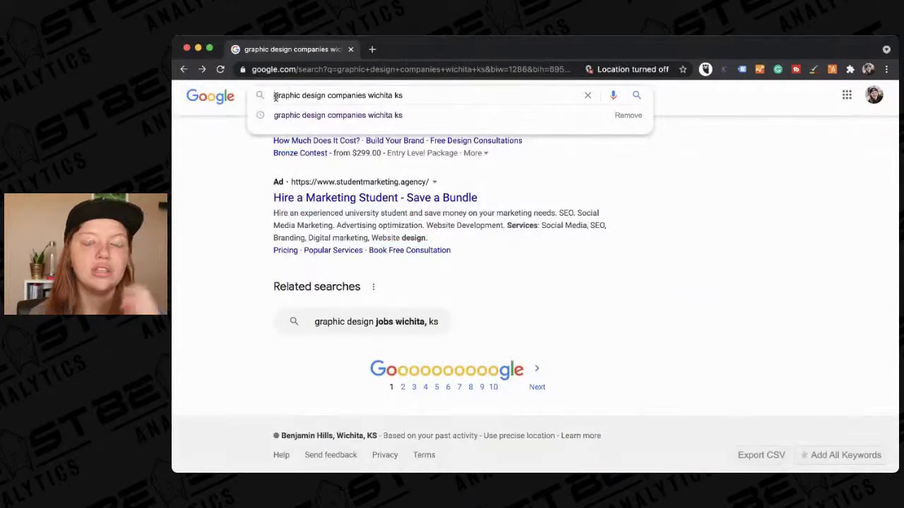
{"action": "triple_click", "coordinate": [373, 93]}
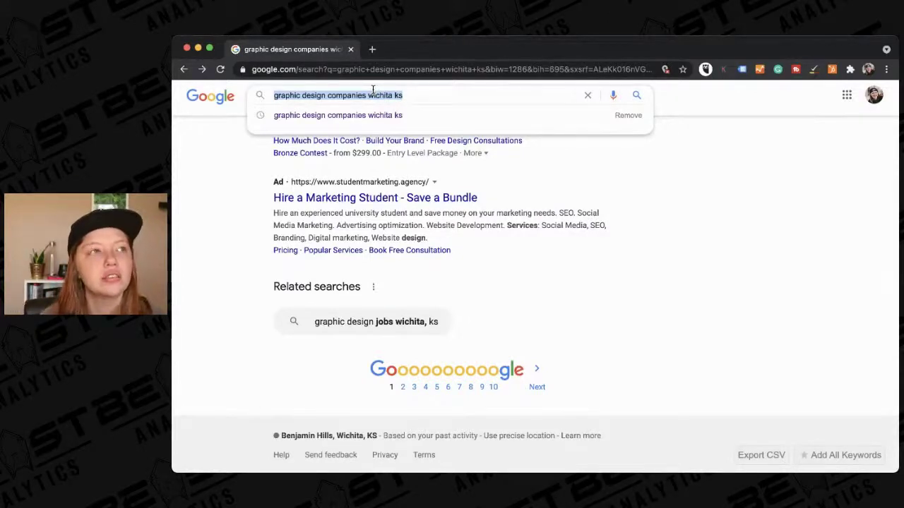
{"action": "type", "text": "logo desog"}
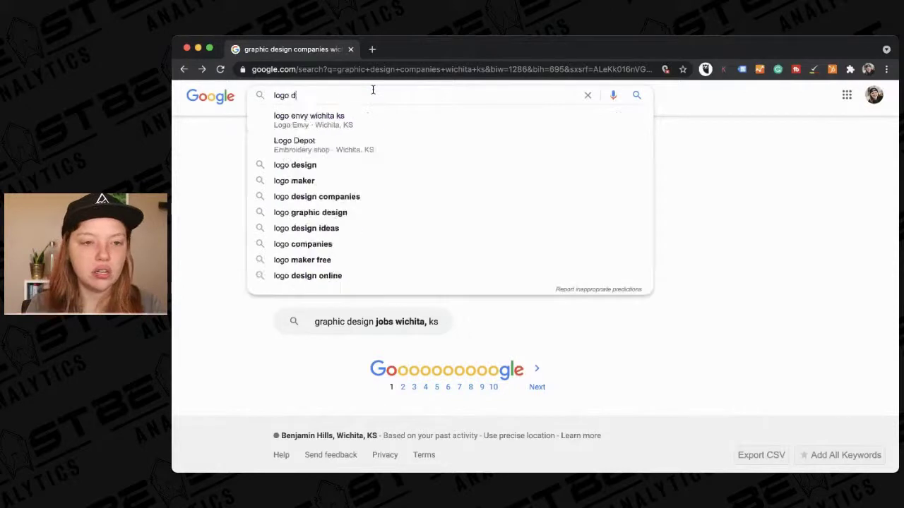
{"action": "key", "text": "BackSpace"}
{"action": "key", "text": "BackSpace"}
{"action": "type", "text": "ign"}
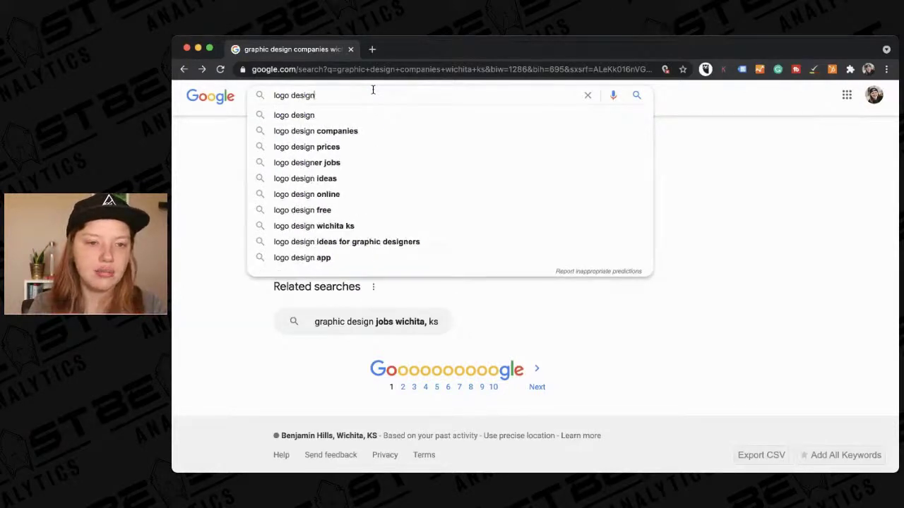
{"action": "type", "text": " wichita ks"}
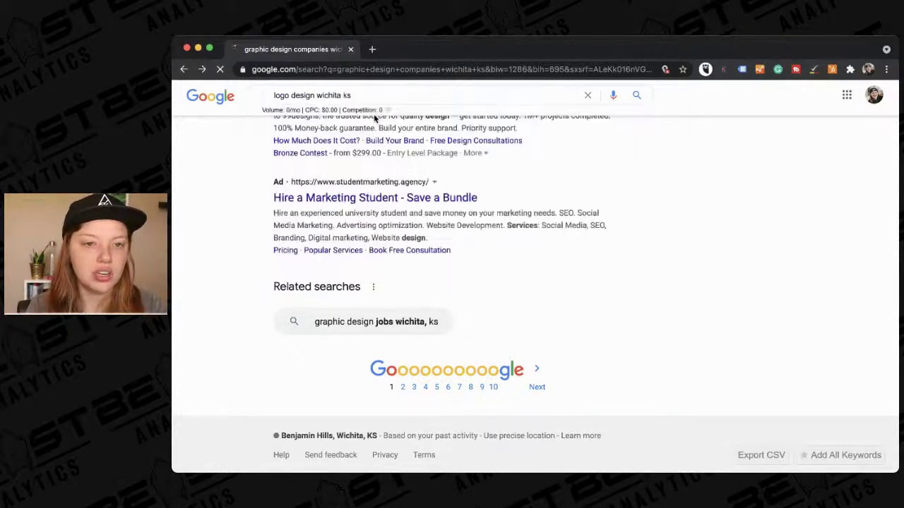
{"action": "left_click", "coordinate": [374, 116]}
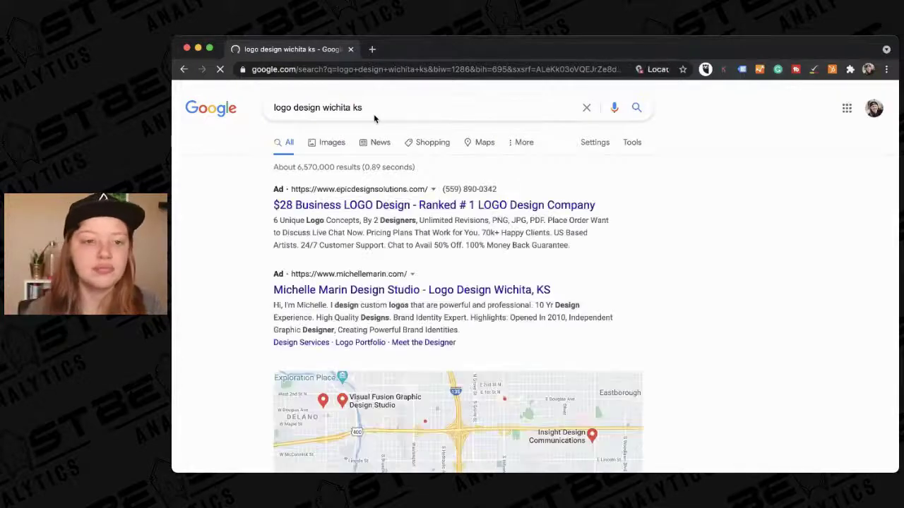
Step: Examine the ads, map, local business listings and first organic results for "logo design wichita ks"
{"action": "scroll", "coordinate": [374, 113], "scroll_direction": "down", "scroll_amount": 1}
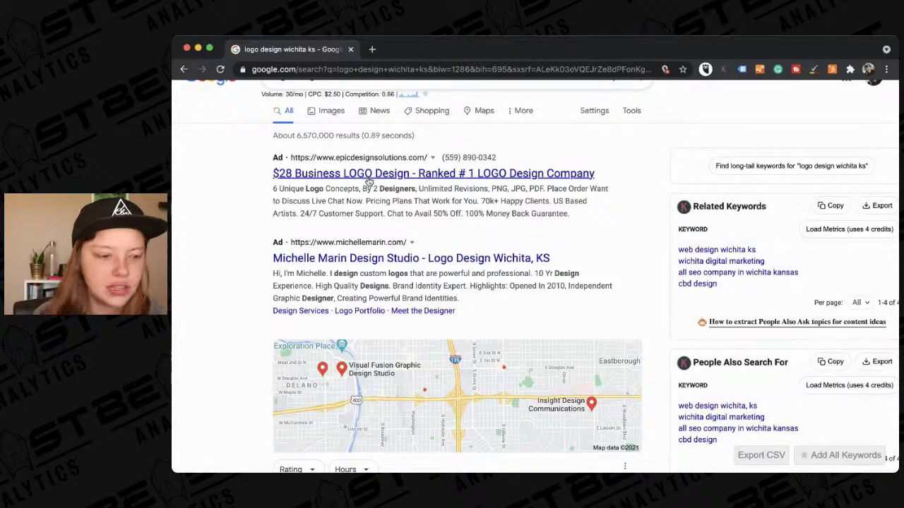
{"action": "scroll", "coordinate": [368, 182], "scroll_direction": "down", "scroll_amount": 2}
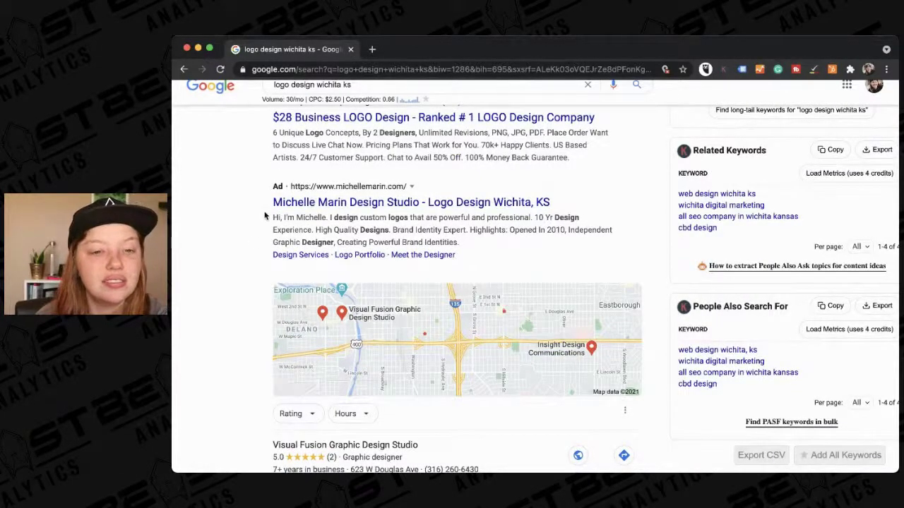
{"action": "scroll", "coordinate": [266, 211], "scroll_direction": "up", "scroll_amount": 1}
{"action": "scroll", "coordinate": [265, 211], "scroll_direction": "down", "scroll_amount": 1}
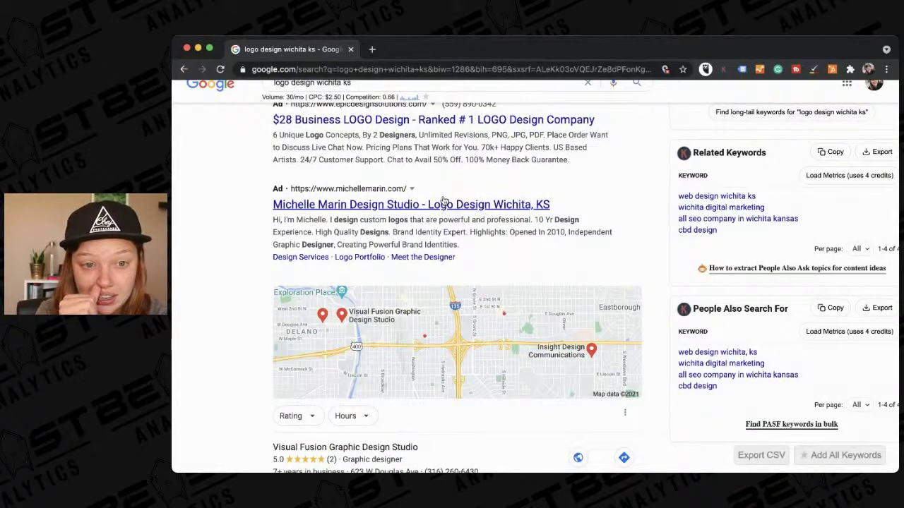
{"action": "scroll", "coordinate": [443, 201], "scroll_direction": "down", "scroll_amount": 2}
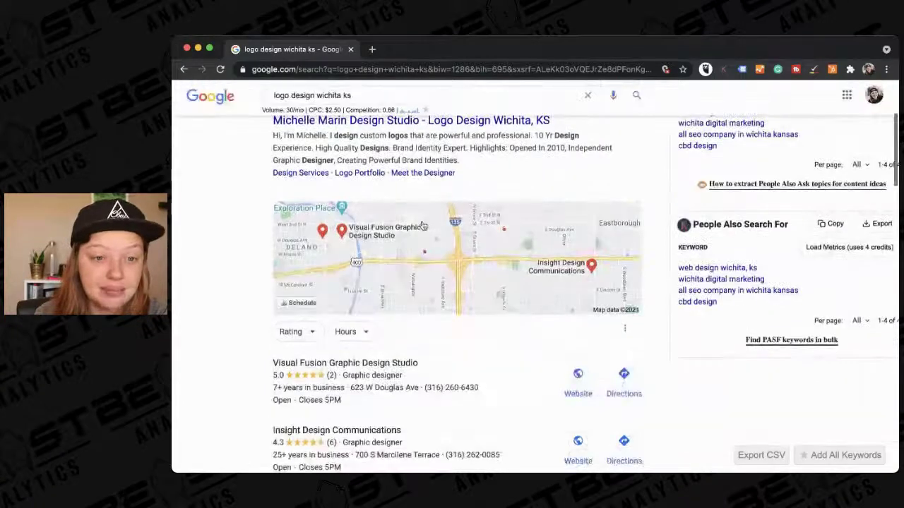
{"action": "scroll", "coordinate": [415, 222], "scroll_direction": "down", "scroll_amount": 3}
{"action": "scroll", "coordinate": [254, 385], "scroll_direction": "down", "scroll_amount": 5}
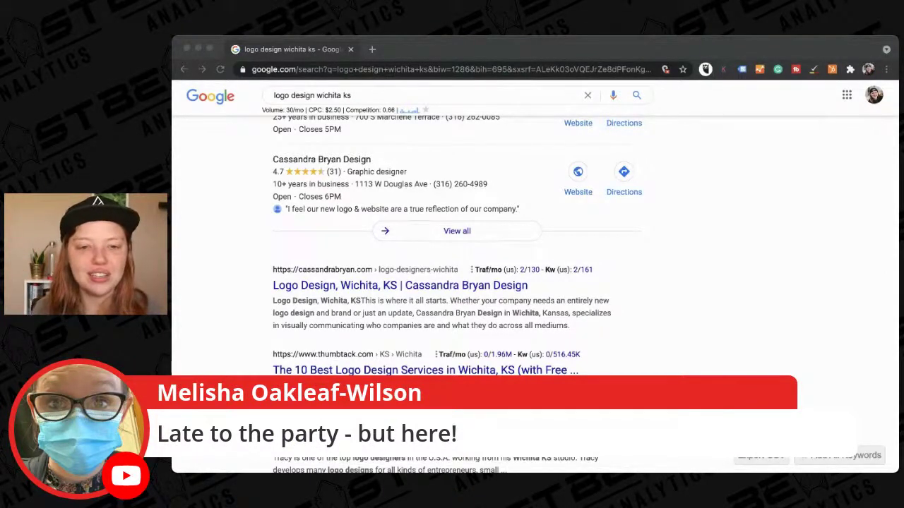
{"action": "left_click", "coordinate": [879, 263]}
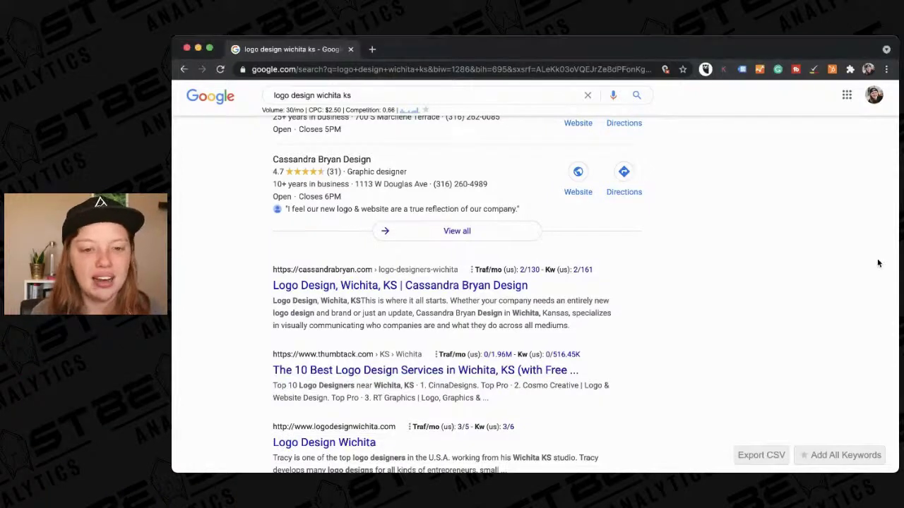
Step: Open the first organic result, a Wichita firm's logo design page, in a separate tab and view its opening section
{"action": "scroll", "coordinate": [735, 340], "scroll_direction": "down", "scroll_amount": 1}
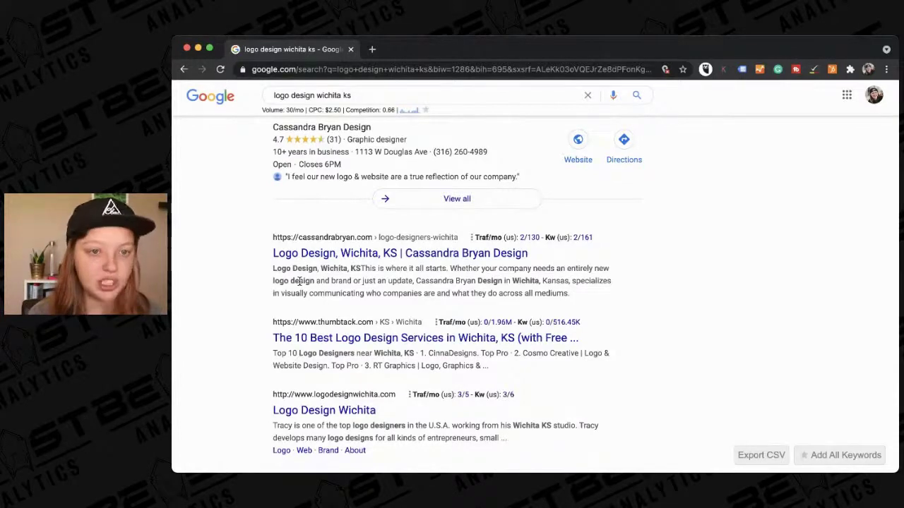
{"action": "triple_click", "coordinate": [376, 258]}
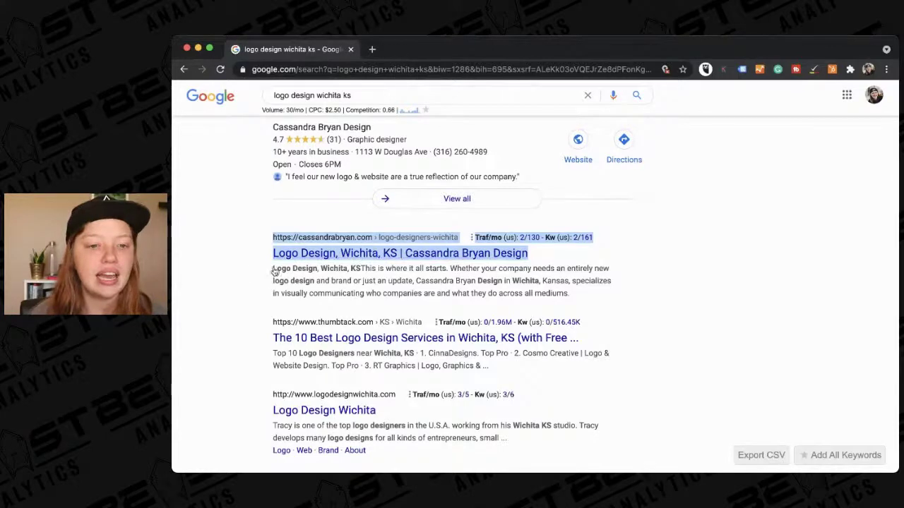
{"action": "left_click", "coordinate": [301, 255], "text": "super"}
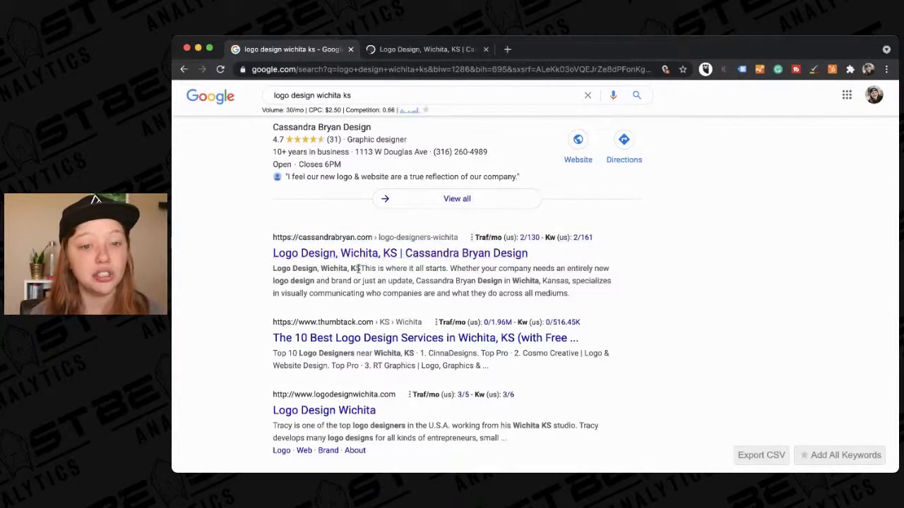
{"action": "left_click", "coordinate": [426, 53]}
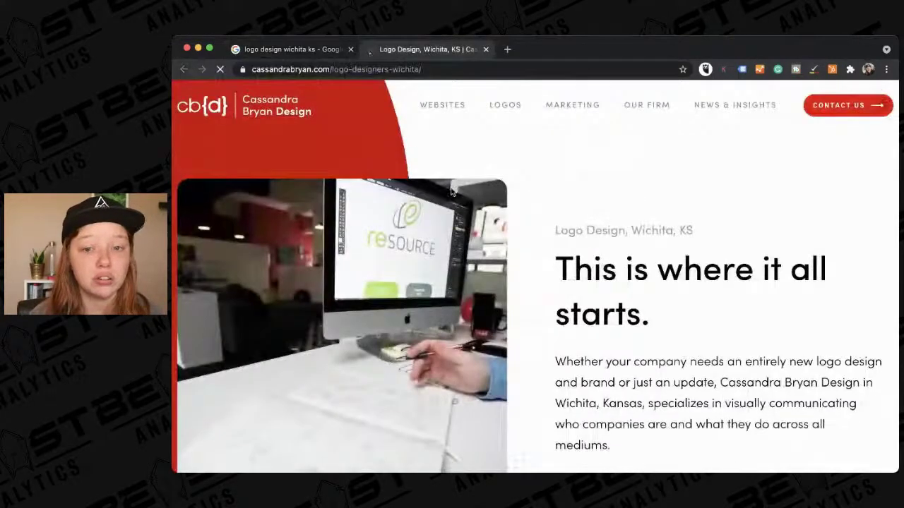
{"action": "scroll", "coordinate": [537, 283], "scroll_direction": "down", "scroll_amount": 3}
{"action": "scroll", "coordinate": [700, 214], "scroll_direction": "up", "scroll_amount": 3}
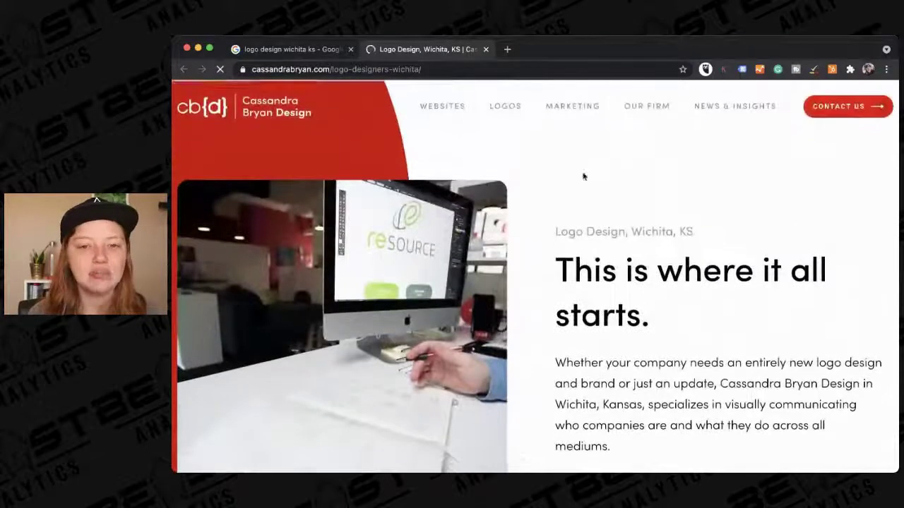
Step: Return to the "logo design wichita ks" results and recheck the title of the first organic listing
{"action": "left_click", "coordinate": [291, 49]}
{"action": "left_click_drag", "start_coordinate": [275, 257], "coordinate": [565, 260]}
{"action": "left_click", "coordinate": [666, 284]}
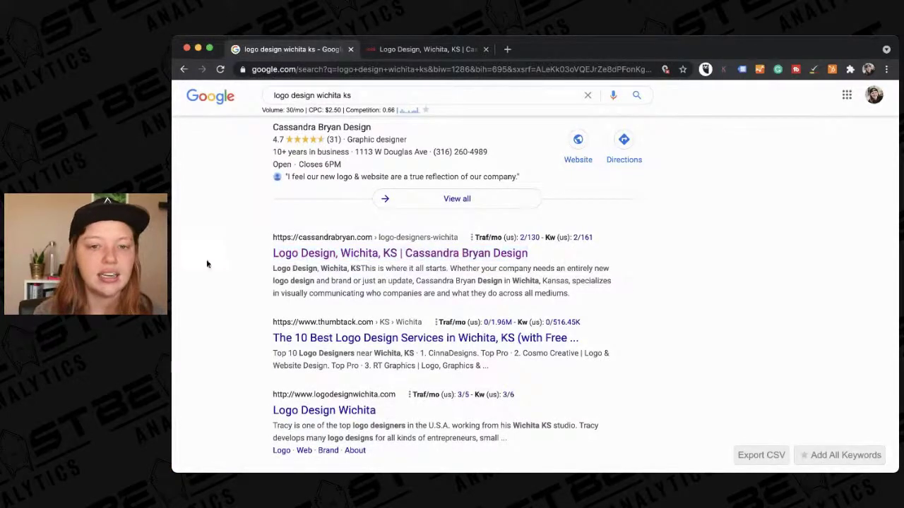
Step: Examine the Wichita firm's logo design page, covering its logo gallery, typical inclusions, portfolio samples and client testimonials
{"action": "key", "text": "ctrl+Tab"}
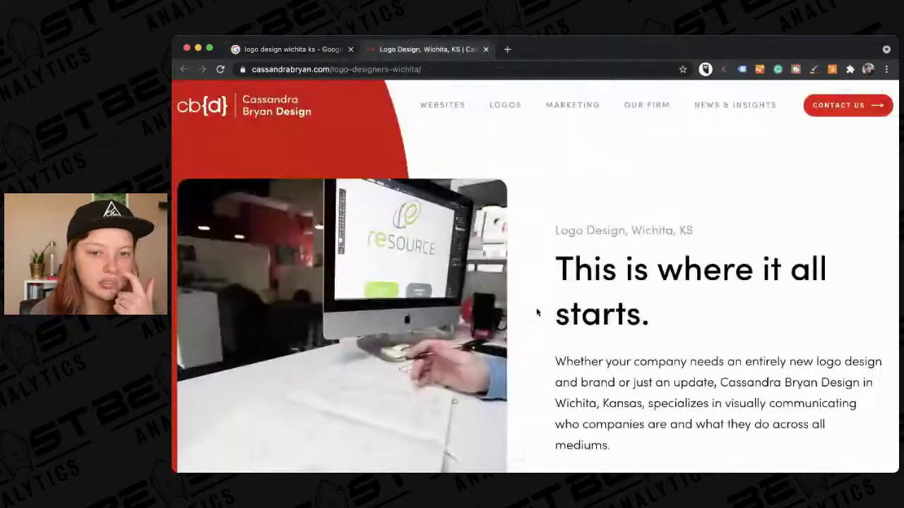
{"action": "scroll", "coordinate": [536, 312], "scroll_direction": "down", "scroll_amount": 7}
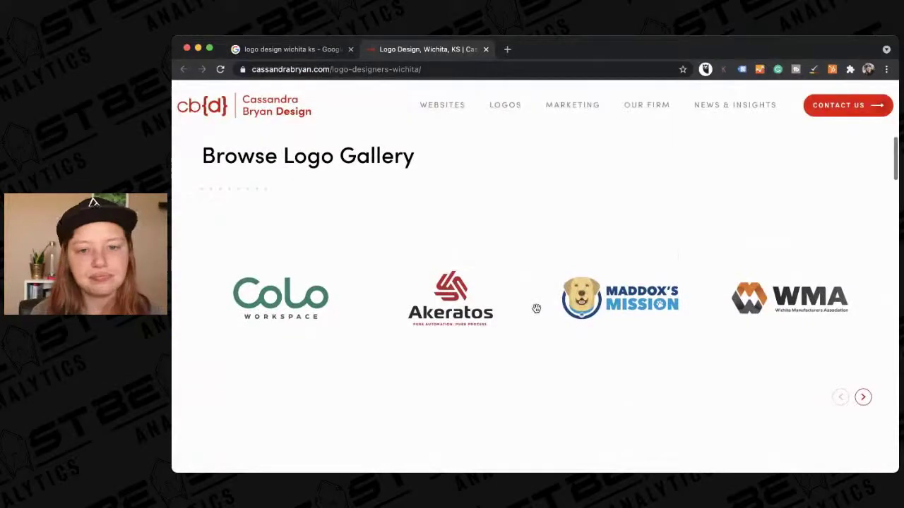
{"action": "scroll", "coordinate": [537, 309], "scroll_direction": "down", "scroll_amount": 2}
{"action": "scroll", "coordinate": [537, 308], "scroll_direction": "down", "scroll_amount": 8}
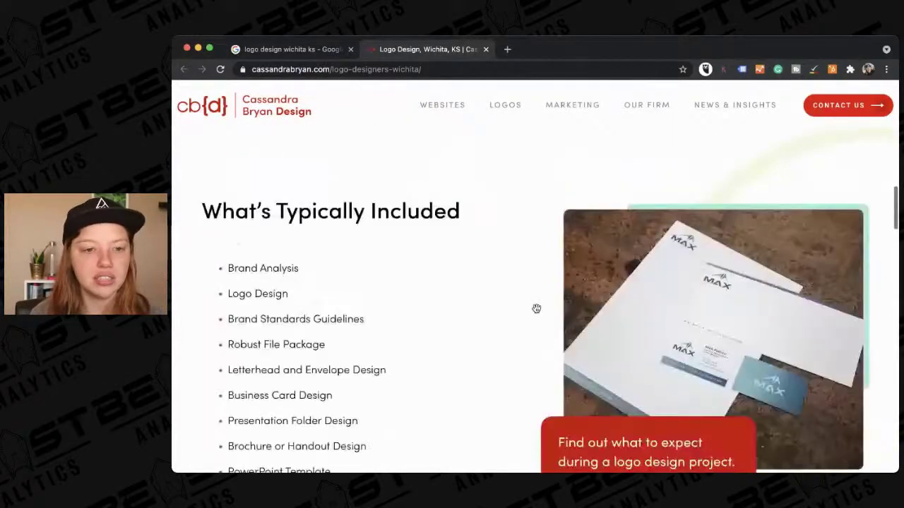
{"action": "scroll", "coordinate": [537, 309], "scroll_direction": "up", "scroll_amount": 5}
{"action": "scroll", "coordinate": [536, 309], "scroll_direction": "down", "scroll_amount": 1}
{"action": "scroll", "coordinate": [486, 277], "scroll_direction": "down", "scroll_amount": 8}
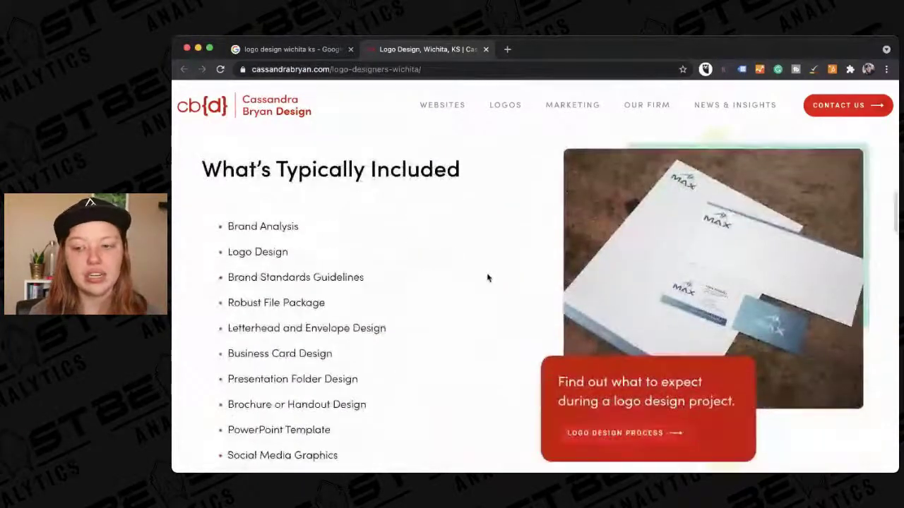
{"action": "scroll", "coordinate": [486, 277], "scroll_direction": "down", "scroll_amount": 8}
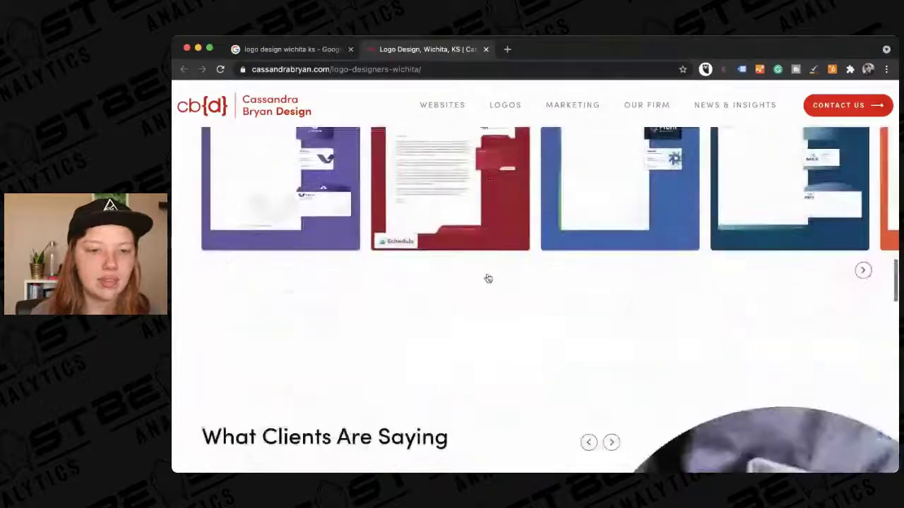
{"action": "scroll", "coordinate": [487, 277], "scroll_direction": "down", "scroll_amount": 15}
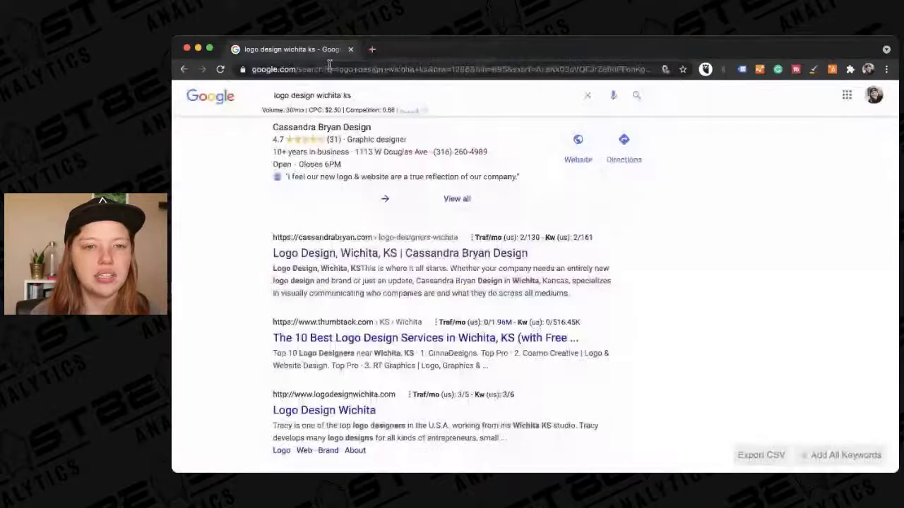
Step: Close the firm's page, scan the remaining "logo design wichita ks" results and review the second results page
{"action": "left_click", "coordinate": [485, 48]}
{"action": "scroll", "coordinate": [408, 248], "scroll_direction": "down", "scroll_amount": 10}
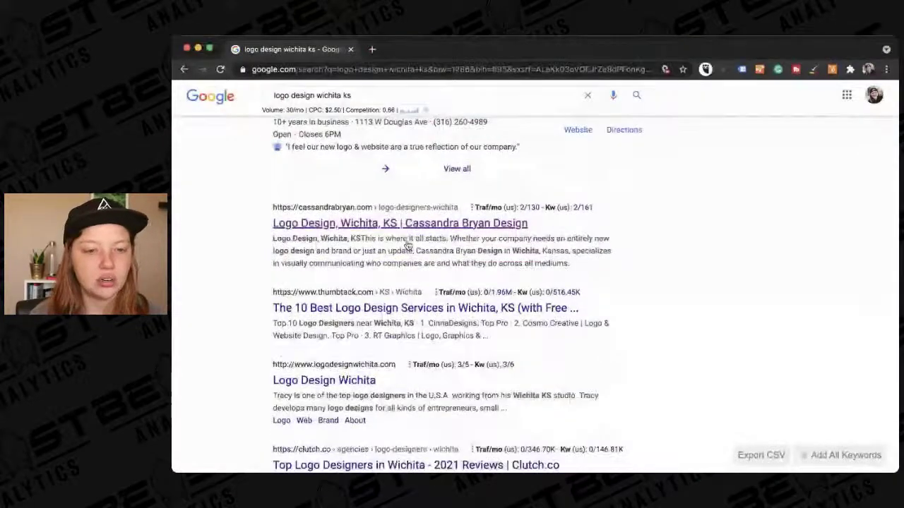
{"action": "scroll", "coordinate": [408, 244], "scroll_direction": "down", "scroll_amount": 10}
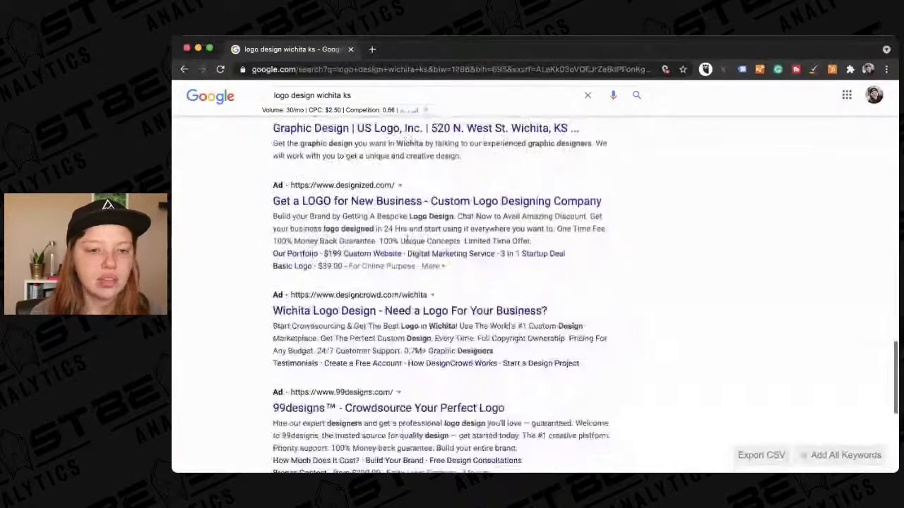
{"action": "left_click", "coordinate": [402, 375]}
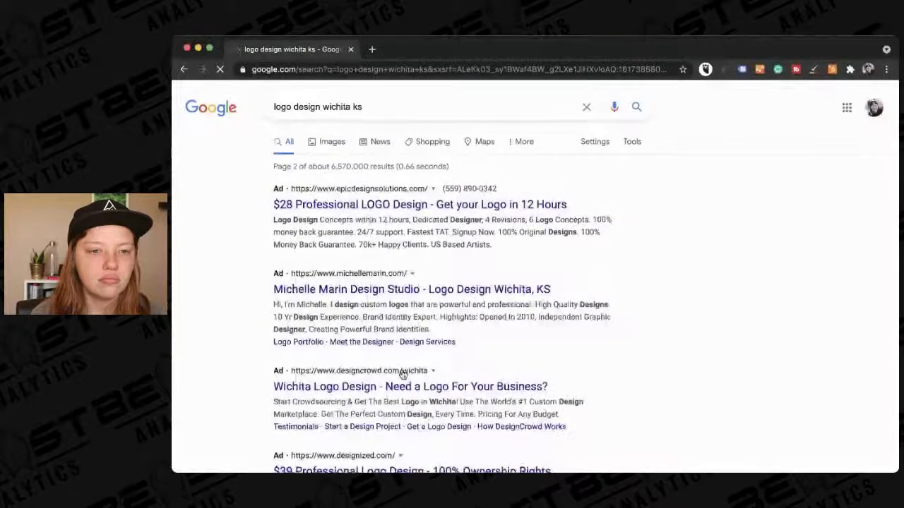
{"action": "scroll", "coordinate": [403, 375], "scroll_direction": "down", "scroll_amount": 10}
{"action": "scroll", "coordinate": [403, 375], "scroll_direction": "up", "scroll_amount": 10}
{"action": "scroll", "coordinate": [403, 353], "scroll_direction": "down", "scroll_amount": 1}
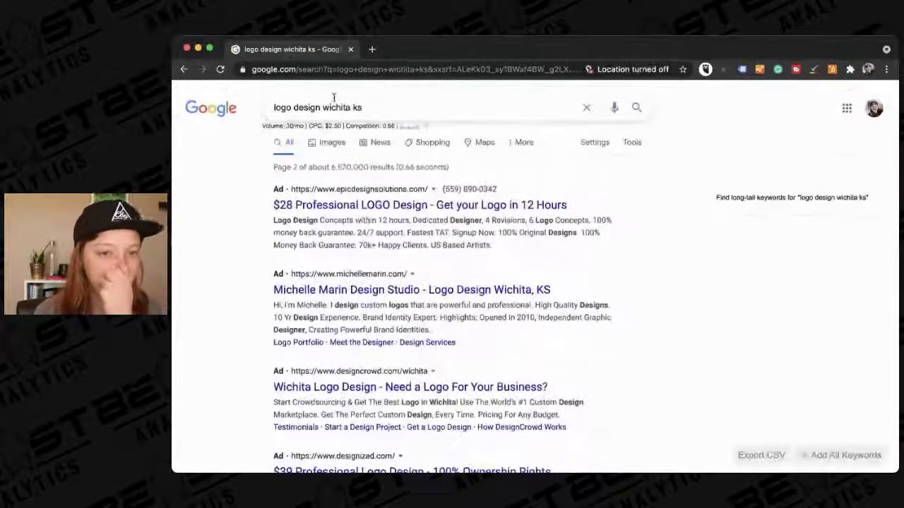
Step: Replace the Google query with "logo design process" and run the search
{"action": "left_click_drag", "start_coordinate": [315, 107], "coordinate": [476, 107]}
{"action": "type", "text": "process"}
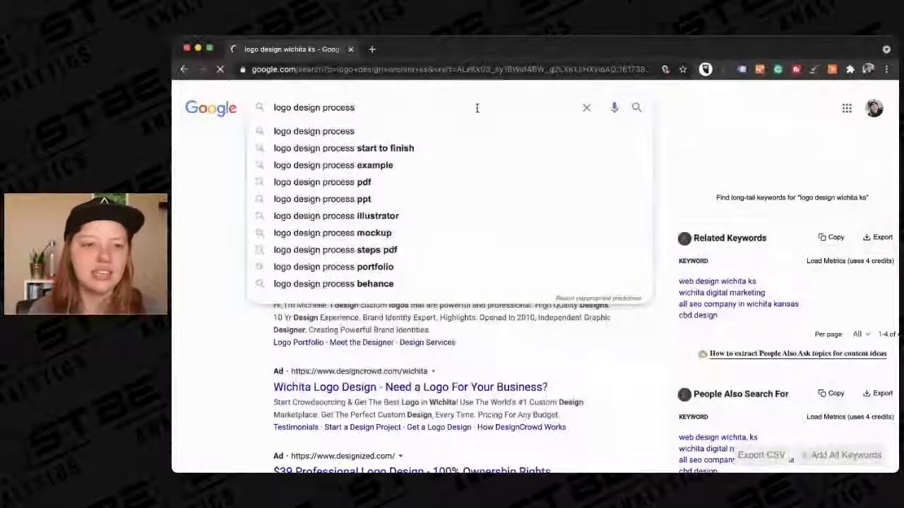
{"action": "key", "text": "Return"}
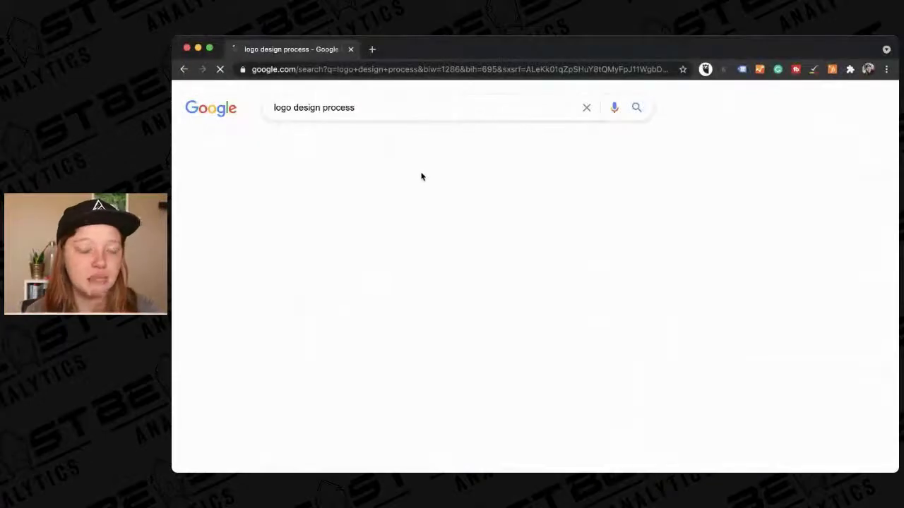
Step: Examine the keyword metrics, top organic articles, People also ask questions and image results for "logo design process"
{"action": "scroll", "coordinate": [397, 238], "scroll_direction": "down", "scroll_amount": 10}
{"action": "scroll", "coordinate": [398, 238], "scroll_direction": "up", "scroll_amount": 10}
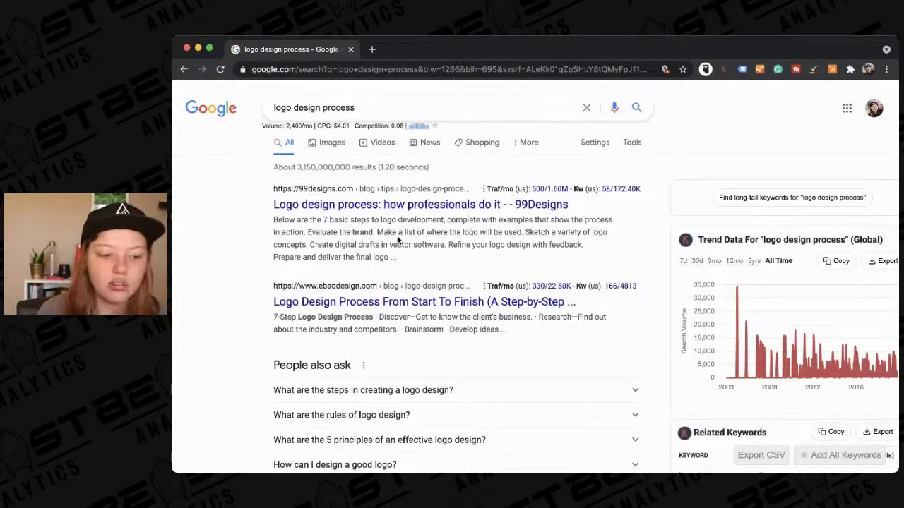
{"action": "scroll", "coordinate": [398, 280], "scroll_direction": "down", "scroll_amount": 1}
{"action": "scroll", "coordinate": [397, 280], "scroll_direction": "up", "scroll_amount": 1}
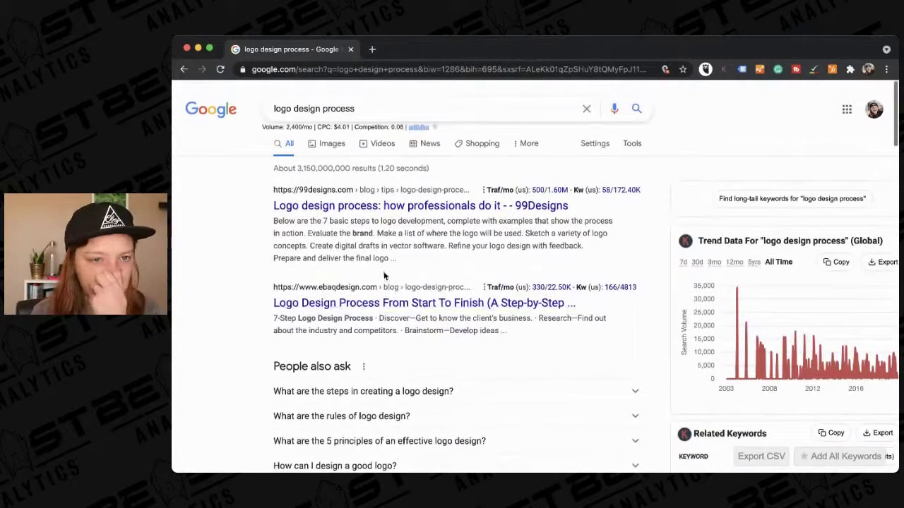
{"action": "scroll", "coordinate": [272, 194], "scroll_direction": "down", "scroll_amount": 2}
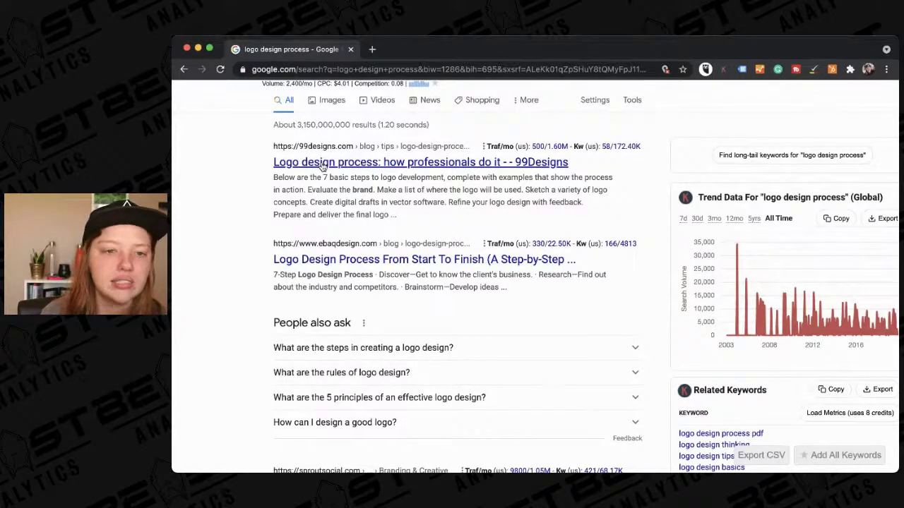
{"action": "scroll", "coordinate": [282, 277], "scroll_direction": "down", "scroll_amount": 3}
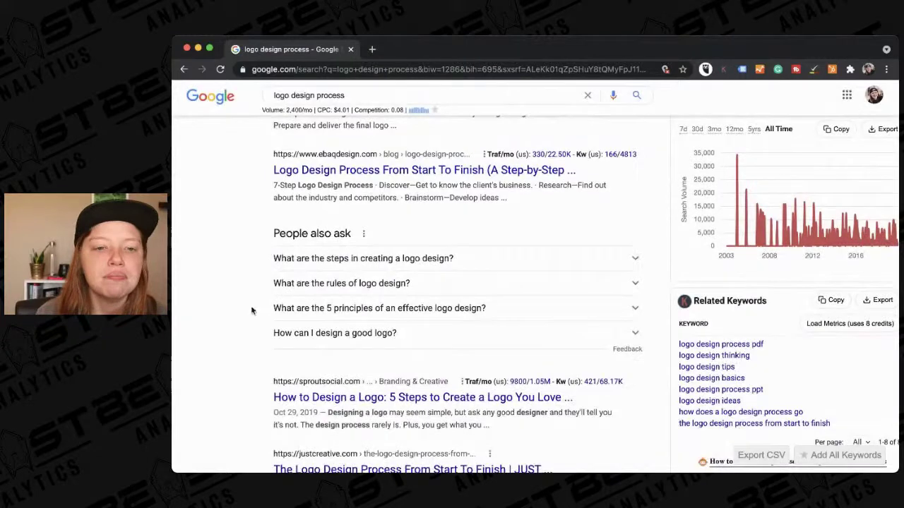
{"action": "scroll", "coordinate": [279, 367], "scroll_direction": "down", "scroll_amount": 3}
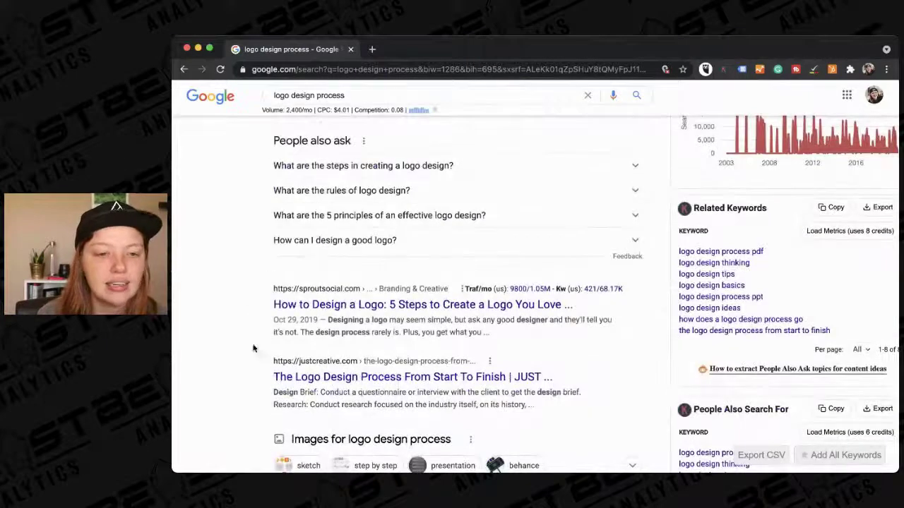
{"action": "scroll", "coordinate": [252, 409], "scroll_direction": "down", "scroll_amount": 1}
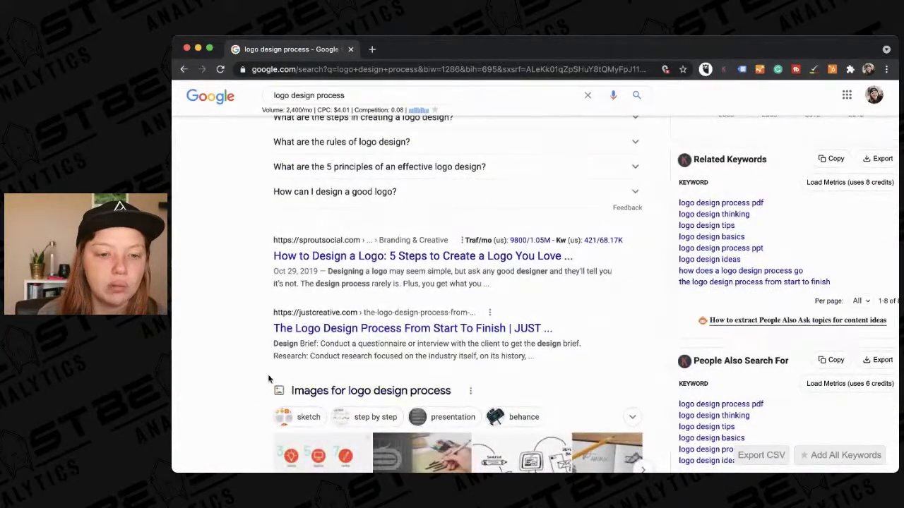
{"action": "scroll", "coordinate": [273, 377], "scroll_direction": "down", "scroll_amount": 2}
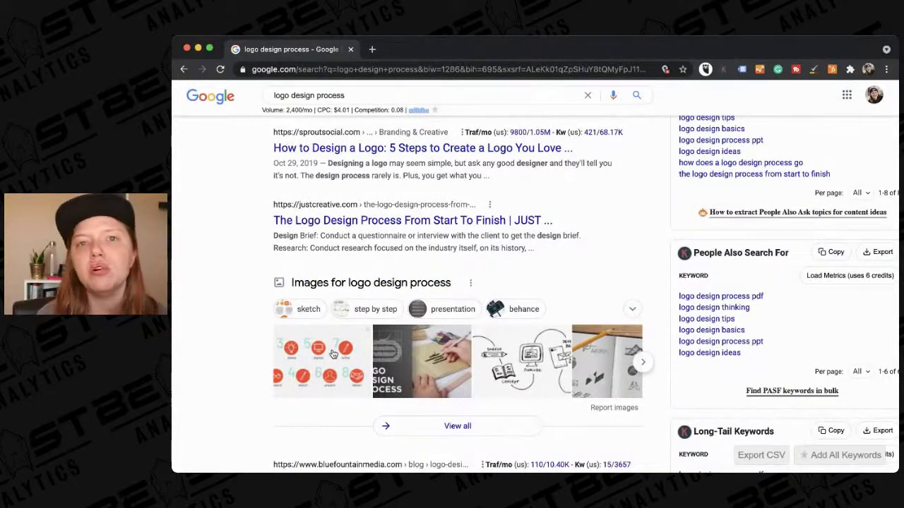
{"action": "scroll", "coordinate": [333, 353], "scroll_direction": "down", "scroll_amount": 1}
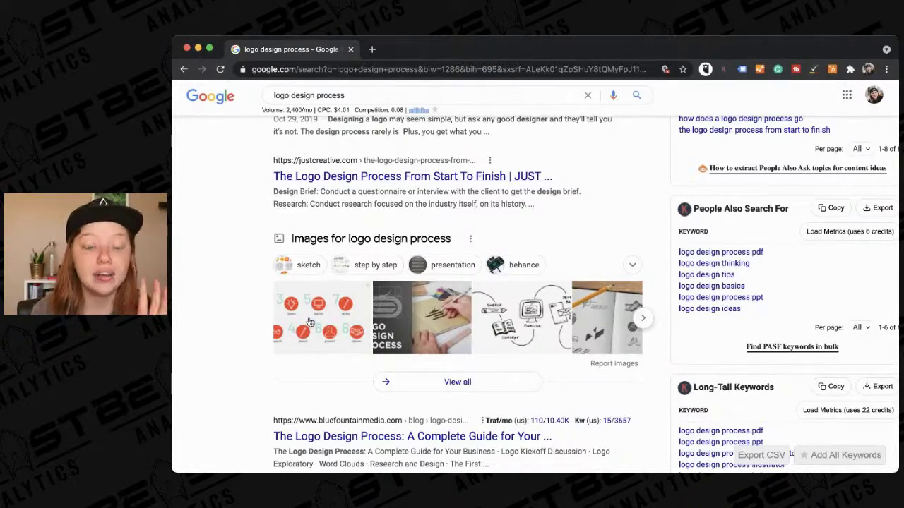
{"action": "scroll", "coordinate": [309, 322], "scroll_direction": "down", "scroll_amount": 1}
{"action": "scroll", "coordinate": [309, 322], "scroll_direction": "up", "scroll_amount": 1}
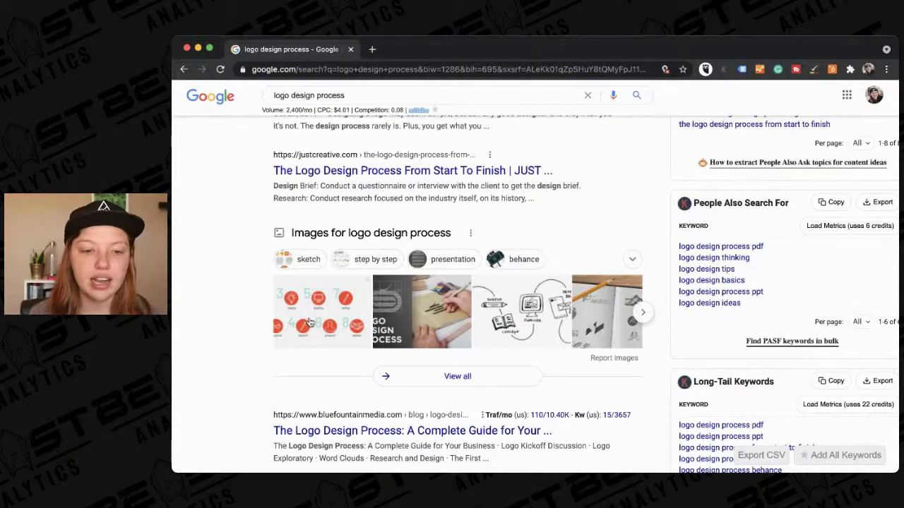
Step: Examine the lower organic guides, video results with key moments, ads and related searches for "logo design process"
{"action": "scroll", "coordinate": [309, 318], "scroll_direction": "down", "scroll_amount": 2}
{"action": "scroll", "coordinate": [315, 282], "scroll_direction": "down", "scroll_amount": 5}
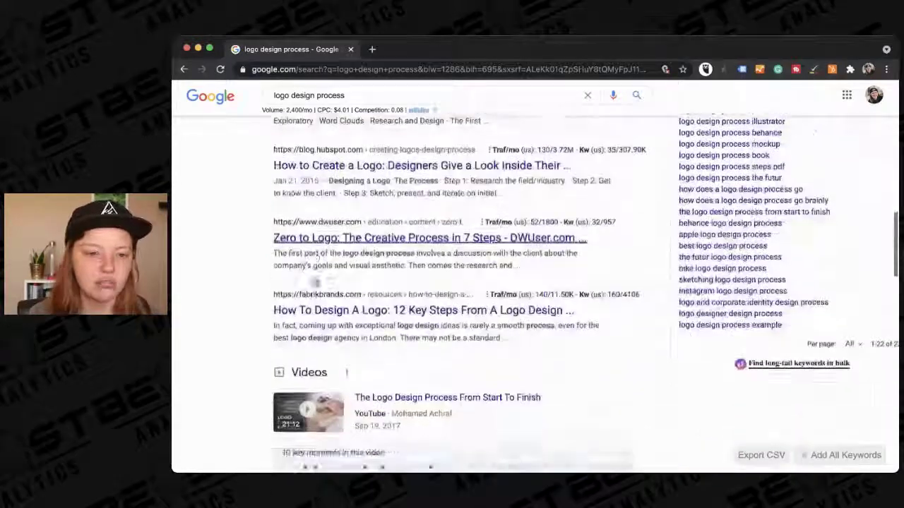
{"action": "scroll", "coordinate": [316, 282], "scroll_direction": "down", "scroll_amount": 4}
{"action": "scroll", "coordinate": [271, 151], "scroll_direction": "down", "scroll_amount": 1}
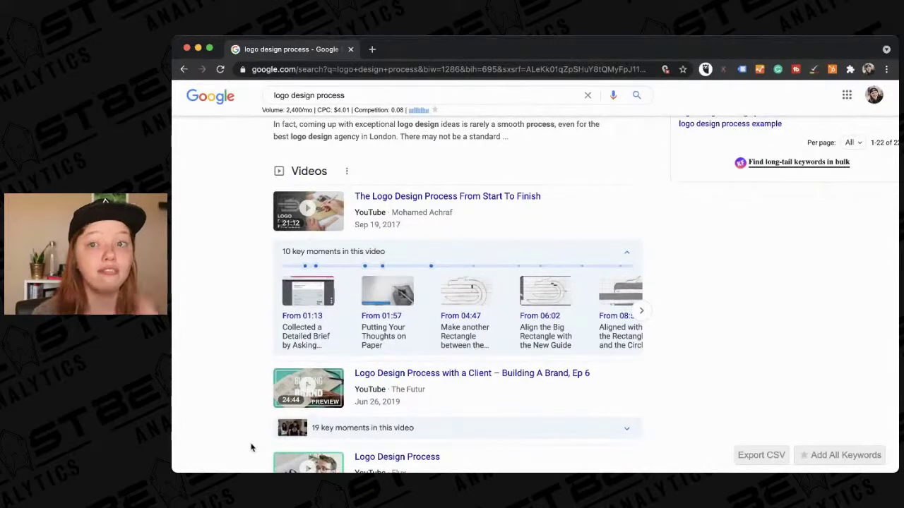
{"action": "scroll", "coordinate": [251, 447], "scroll_direction": "down", "scroll_amount": 1}
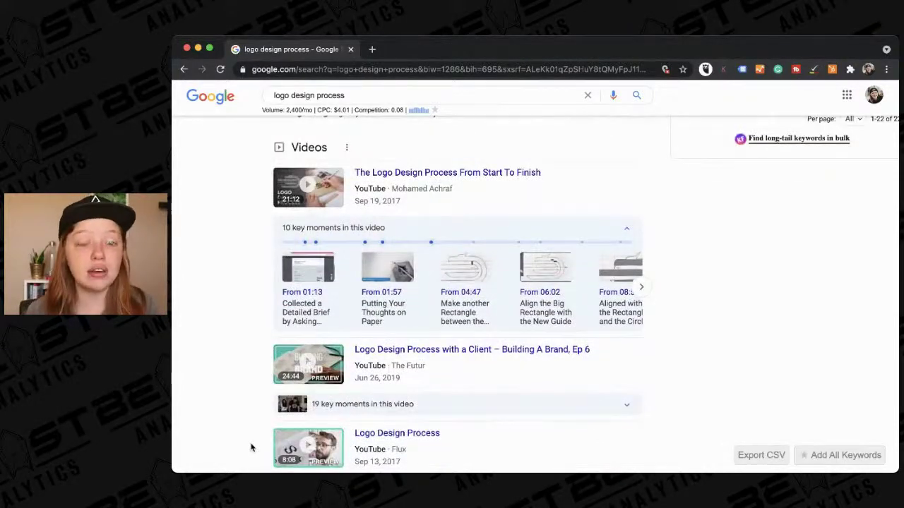
{"action": "scroll", "coordinate": [251, 447], "scroll_direction": "down", "scroll_amount": 3}
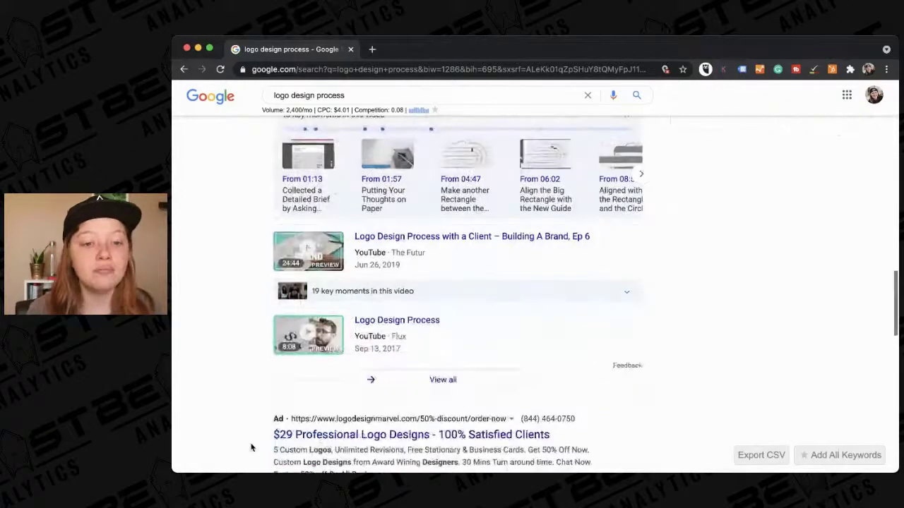
{"action": "scroll", "coordinate": [252, 349], "scroll_direction": "up", "scroll_amount": 2}
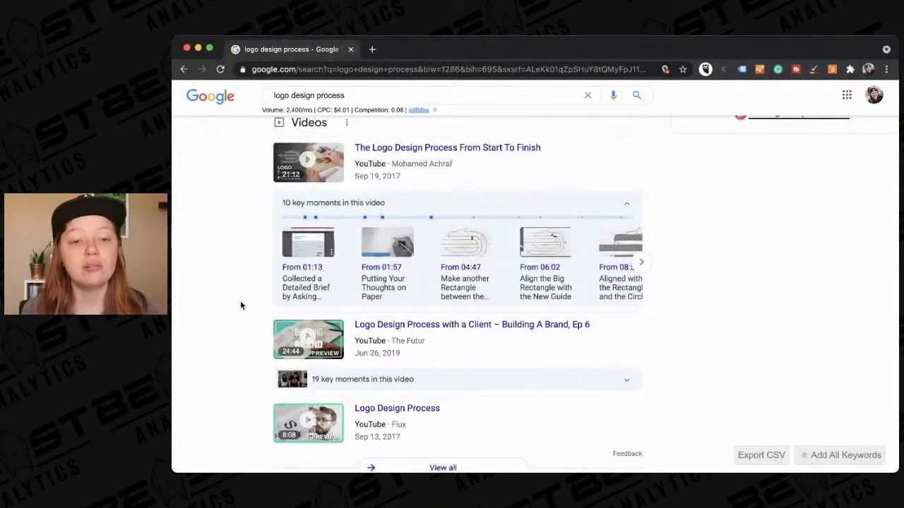
{"action": "scroll", "coordinate": [818, 273], "scroll_direction": "down", "scroll_amount": 3}
{"action": "scroll", "coordinate": [818, 274], "scroll_direction": "up", "scroll_amount": 3}
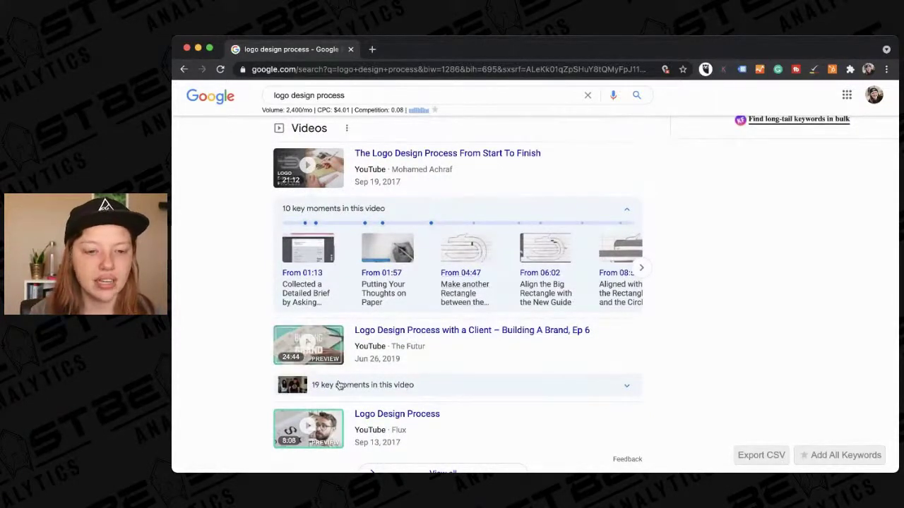
{"action": "scroll", "coordinate": [321, 433], "scroll_direction": "down", "scroll_amount": 2}
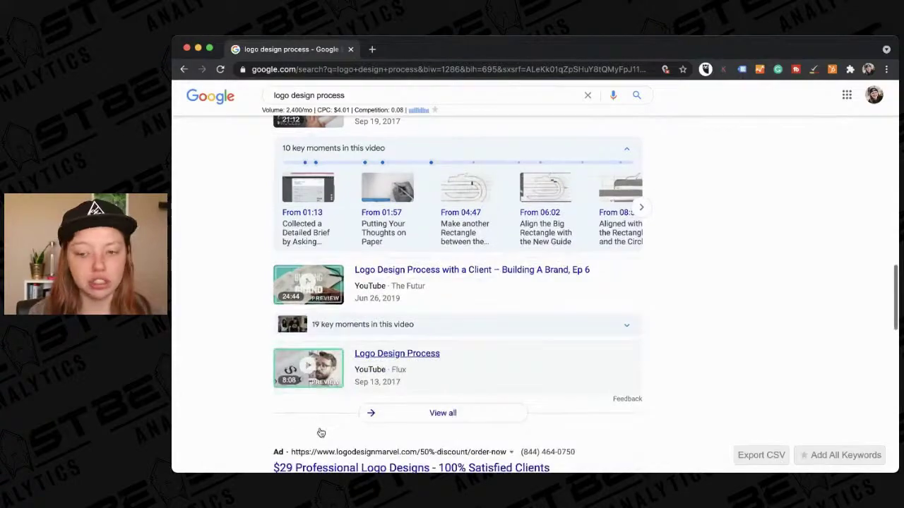
{"action": "scroll", "coordinate": [320, 433], "scroll_direction": "down", "scroll_amount": 6}
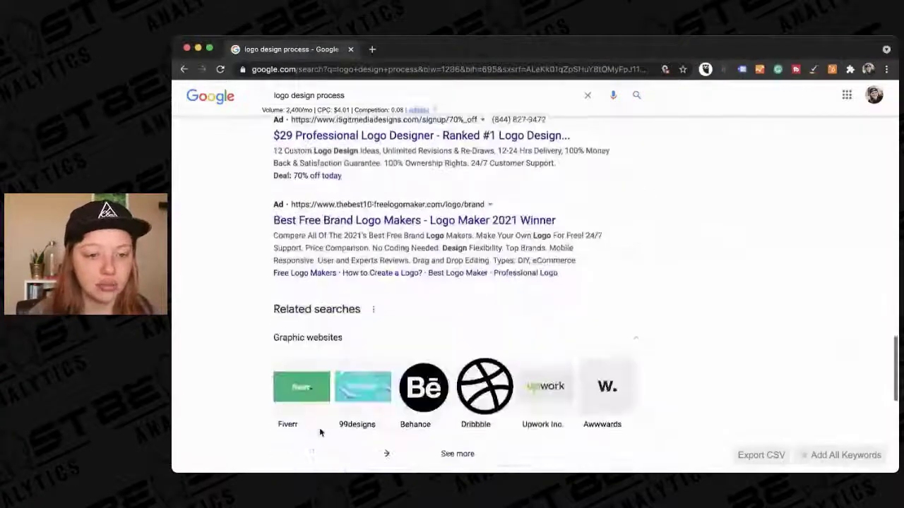
Step: Re-examine the "logo design process" results from top to bottom, comparing organic guides, People also ask questions, images, videos and related keywords
{"action": "scroll", "coordinate": [320, 432], "scroll_direction": "up", "scroll_amount": 15}
{"action": "scroll", "coordinate": [320, 432], "scroll_direction": "down", "scroll_amount": 1}
{"action": "scroll", "coordinate": [320, 430], "scroll_direction": "up", "scroll_amount": 2}
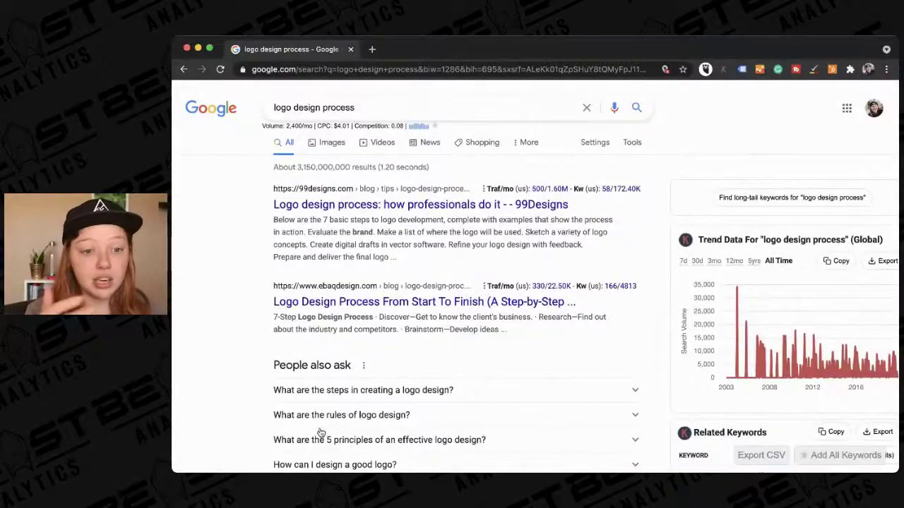
{"action": "scroll", "coordinate": [320, 432], "scroll_direction": "down", "scroll_amount": 1}
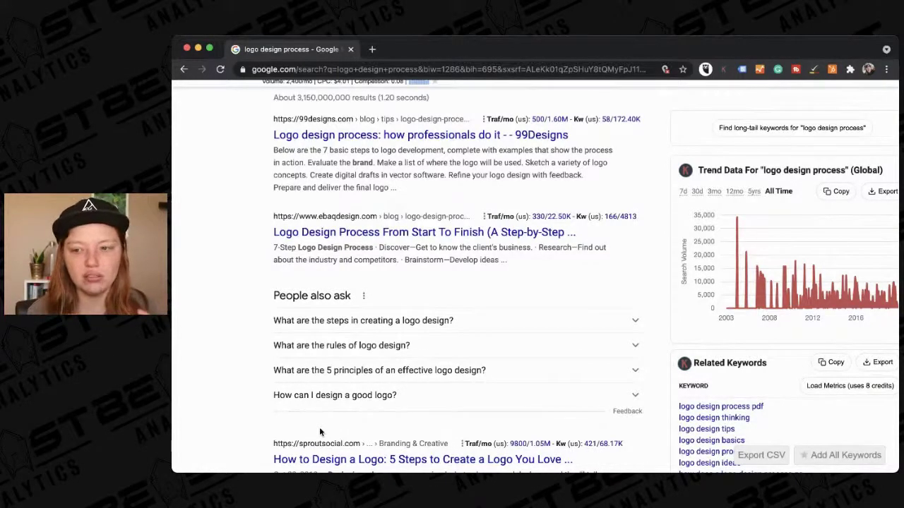
{"action": "scroll", "coordinate": [319, 431], "scroll_direction": "up", "scroll_amount": 2}
{"action": "scroll", "coordinate": [317, 430], "scroll_direction": "down", "scroll_amount": 1}
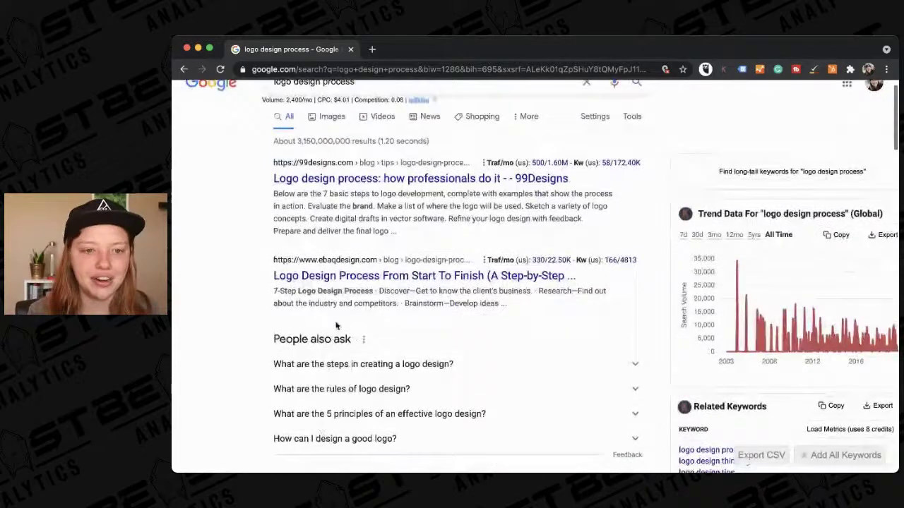
{"action": "scroll", "coordinate": [299, 200], "scroll_direction": "down", "scroll_amount": 3}
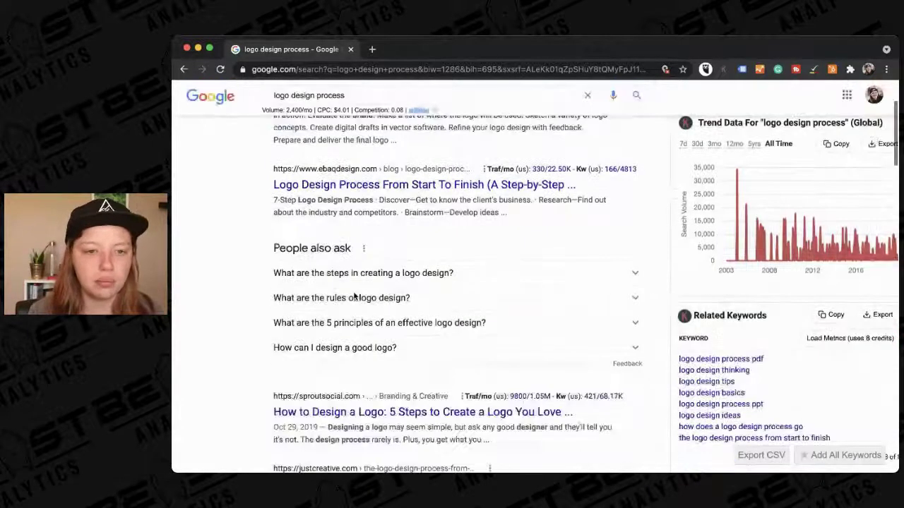
{"action": "scroll", "coordinate": [356, 423], "scroll_direction": "down", "scroll_amount": 5}
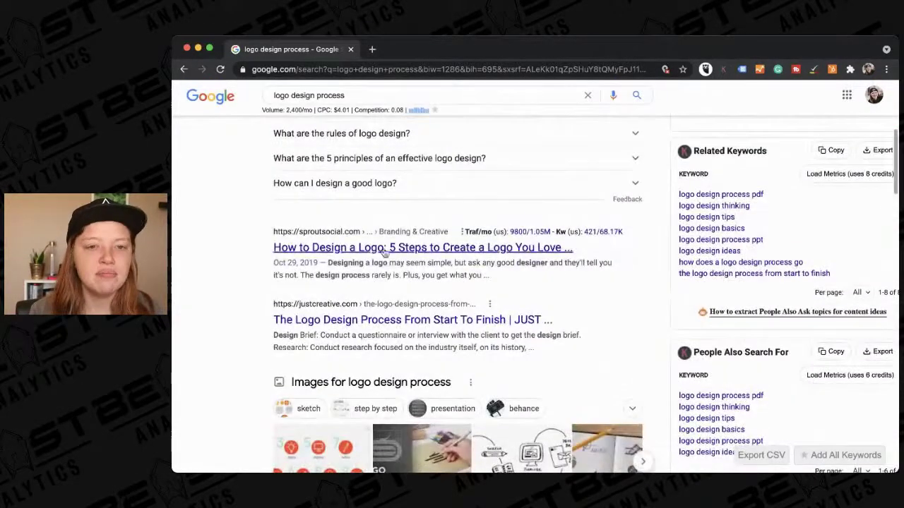
{"action": "scroll", "coordinate": [317, 325], "scroll_direction": "down", "scroll_amount": 3}
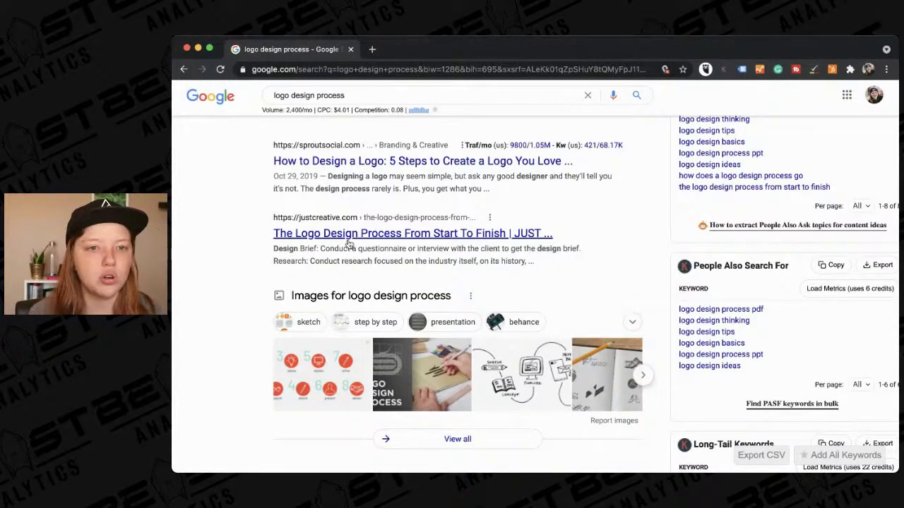
{"action": "scroll", "coordinate": [348, 243], "scroll_direction": "down", "scroll_amount": 2}
{"action": "scroll", "coordinate": [688, 302], "scroll_direction": "down", "scroll_amount": 5}
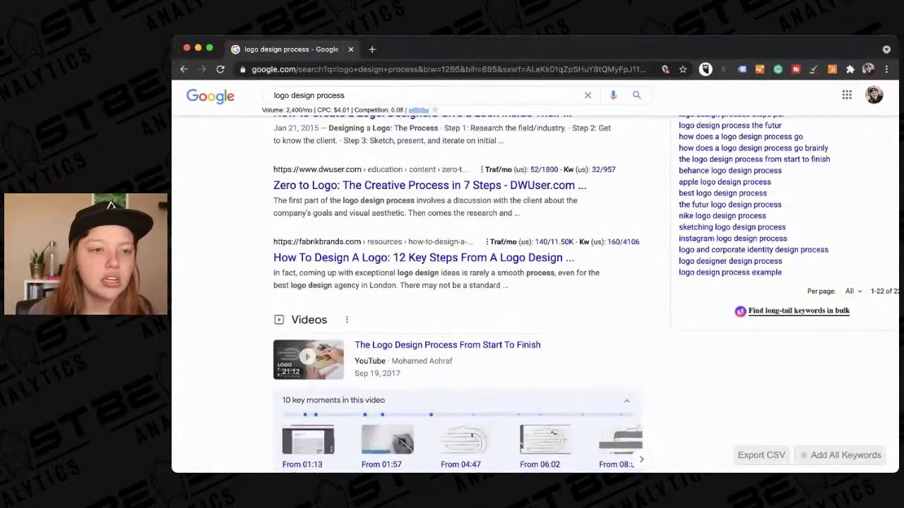
{"action": "left_click", "coordinate": [800, 370]}
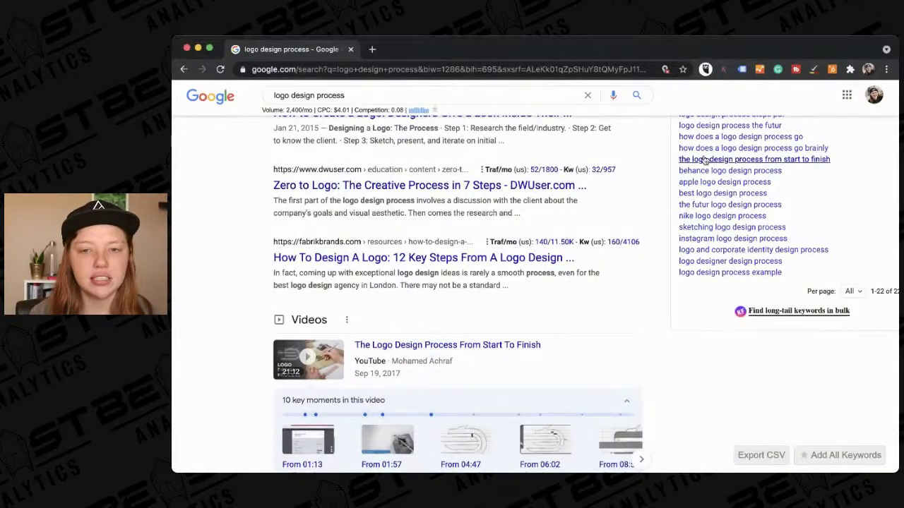
{"action": "scroll", "coordinate": [531, 279], "scroll_direction": "down", "scroll_amount": 4}
{"action": "scroll", "coordinate": [531, 279], "scroll_direction": "up", "scroll_amount": 10}
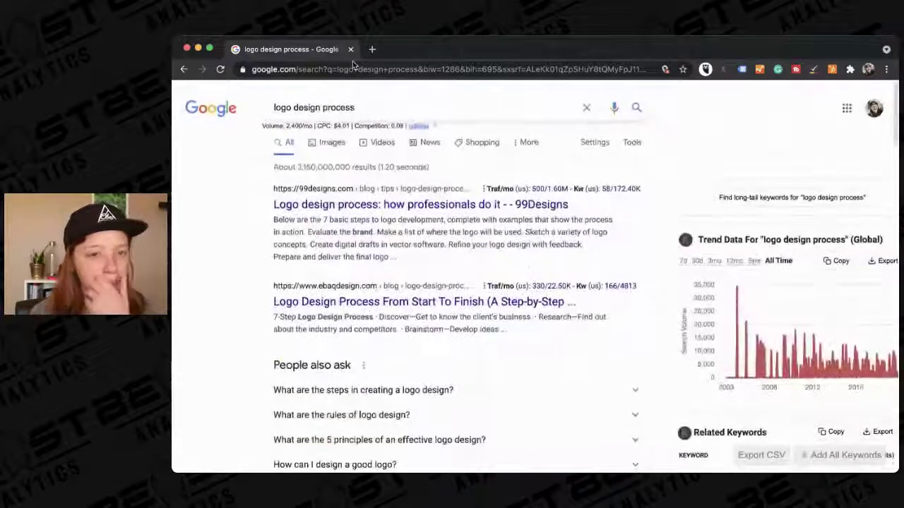
Step: Open the 99designs logo design process article, skim its content and return to the search results
{"action": "scroll", "coordinate": [340, 167], "scroll_direction": "down", "scroll_amount": 1}
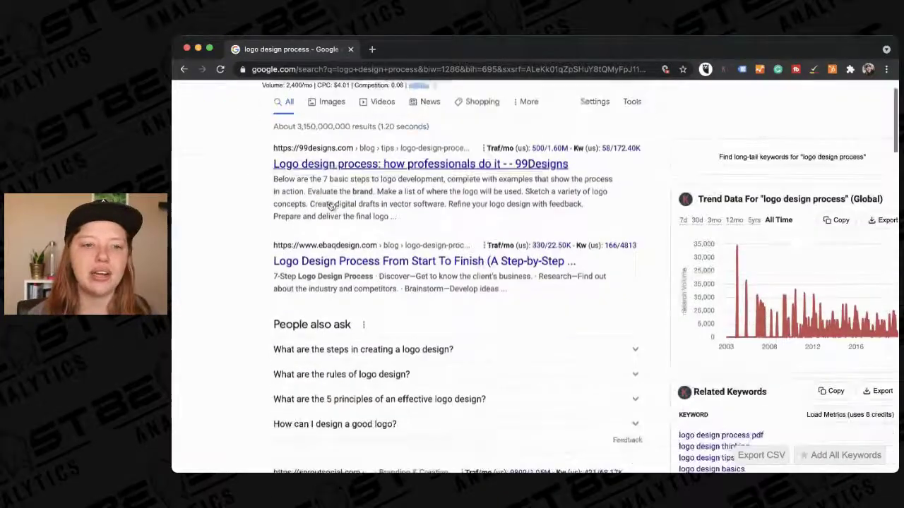
{"action": "left_click", "coordinate": [340, 164]}
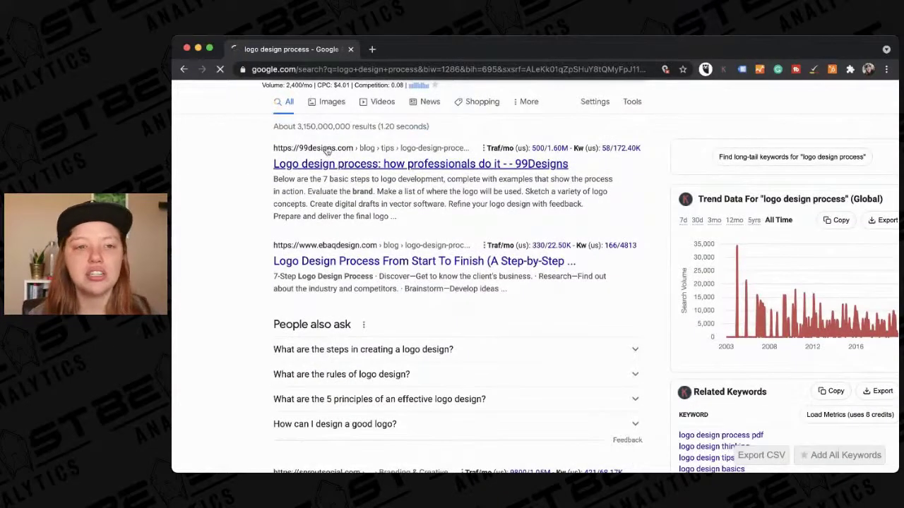
{"action": "scroll", "coordinate": [280, 209], "scroll_direction": "down", "scroll_amount": 15}
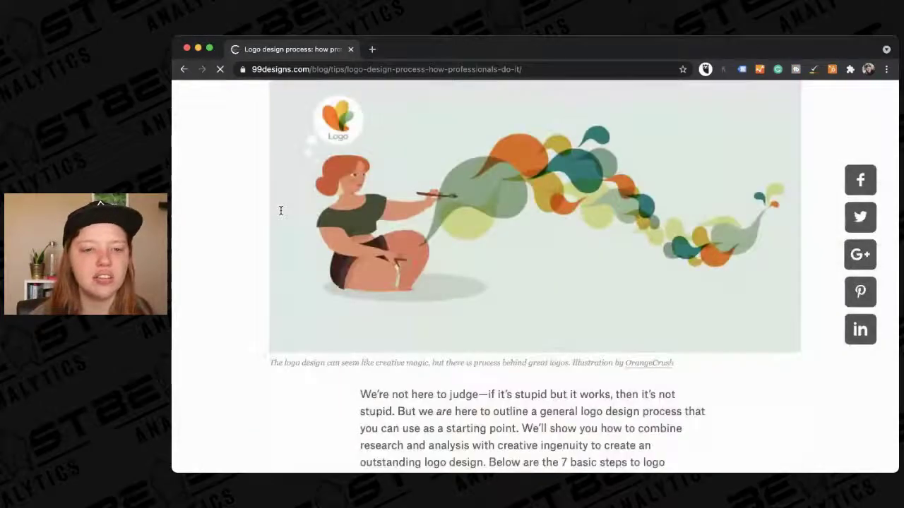
{"action": "scroll", "coordinate": [281, 214], "scroll_direction": "down", "scroll_amount": 20}
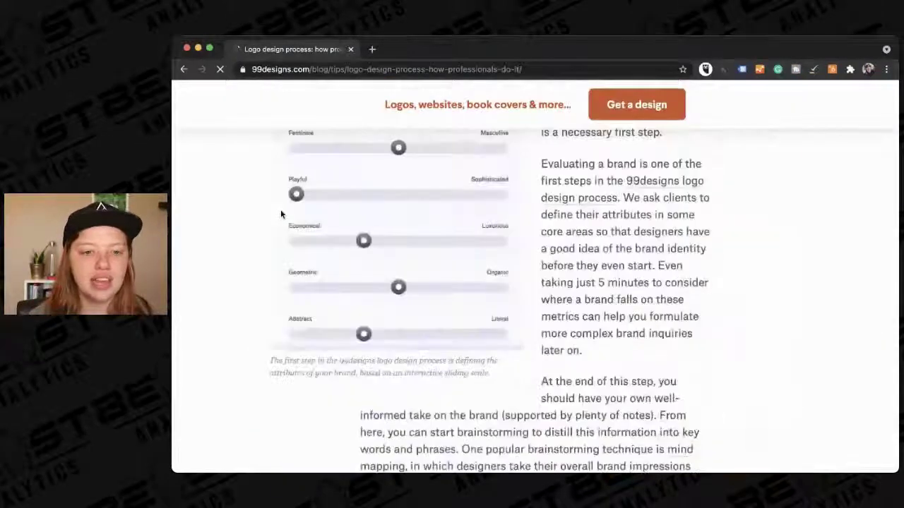
{"action": "left_click", "coordinate": [184, 69]}
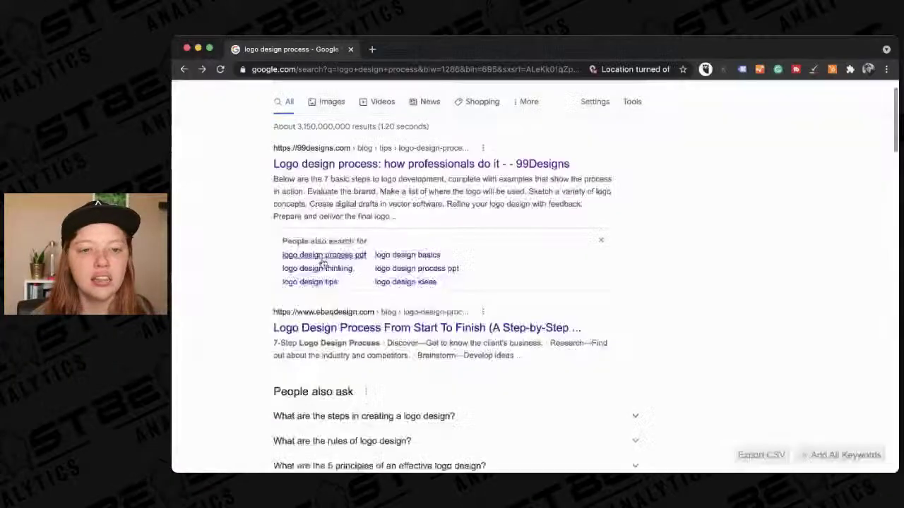
{"action": "left_click", "coordinate": [323, 259]}
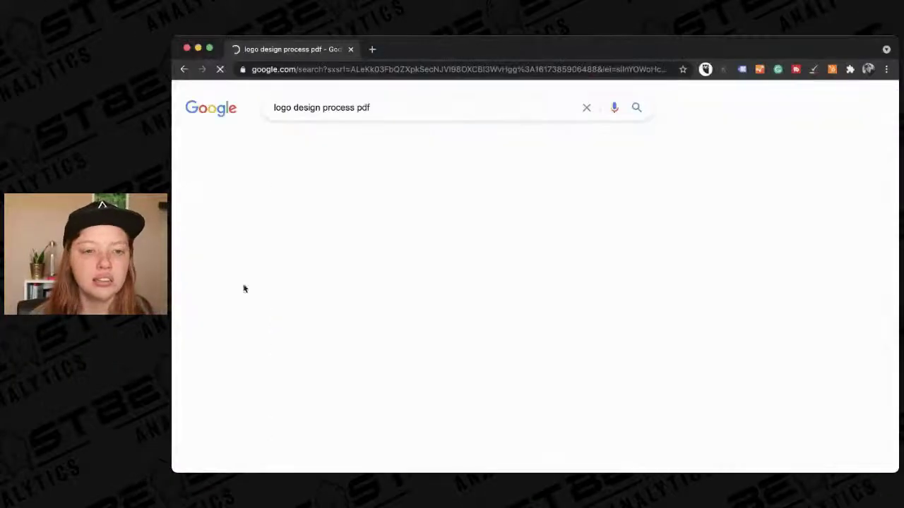
{"action": "key", "text": "super+bracketleft"}
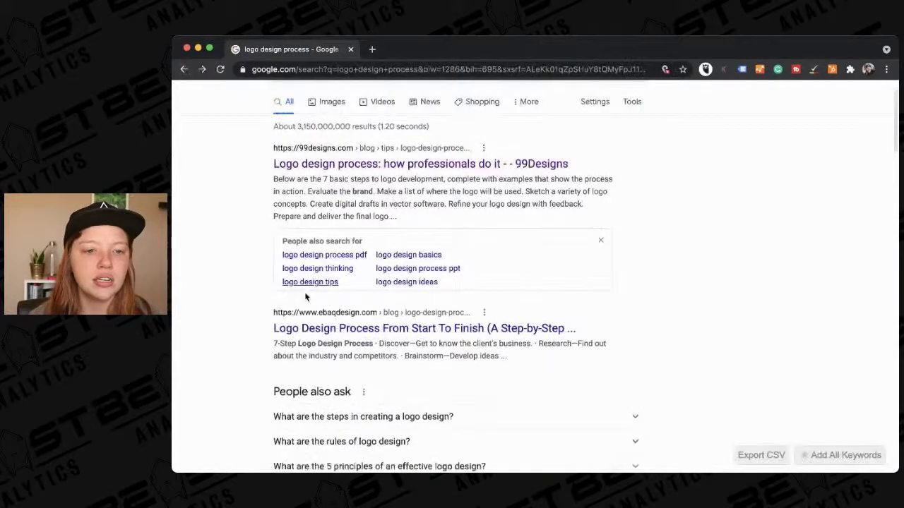
Step: Open the ebaqdesign logo design process article, dismiss the Branding Guide sign-up popup and skim the 7-step guide
{"action": "left_click", "coordinate": [309, 327]}
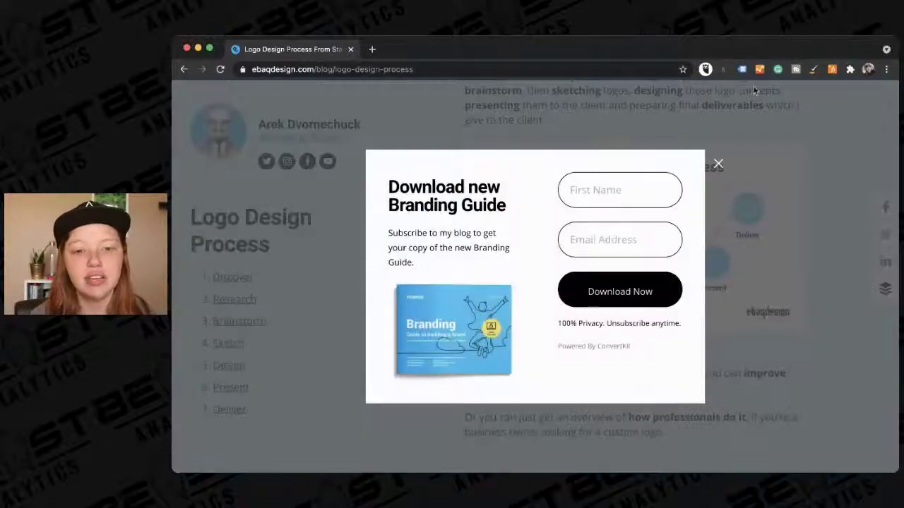
{"action": "left_click", "coordinate": [717, 165]}
{"action": "scroll", "coordinate": [595, 267], "scroll_direction": "up", "scroll_amount": 1}
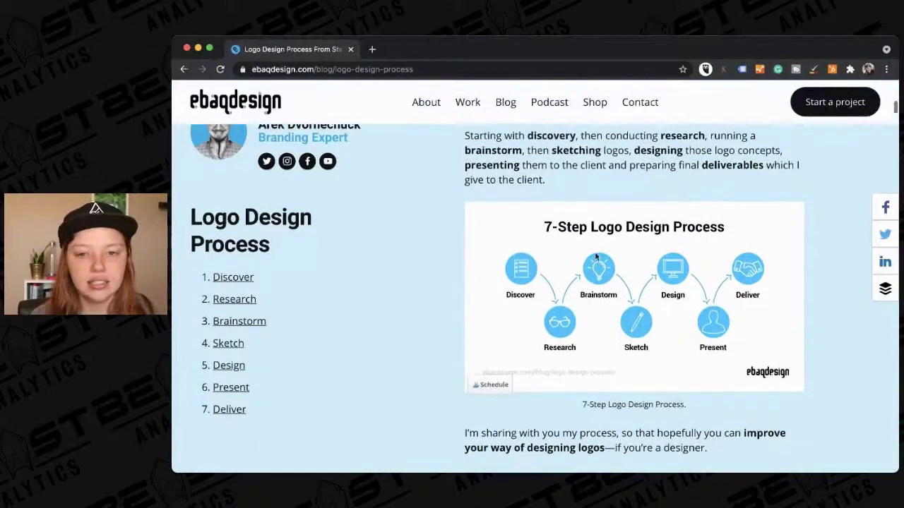
{"action": "scroll", "coordinate": [649, 334], "scroll_direction": "down", "scroll_amount": 20}
{"action": "scroll", "coordinate": [650, 336], "scroll_direction": "down", "scroll_amount": 5}
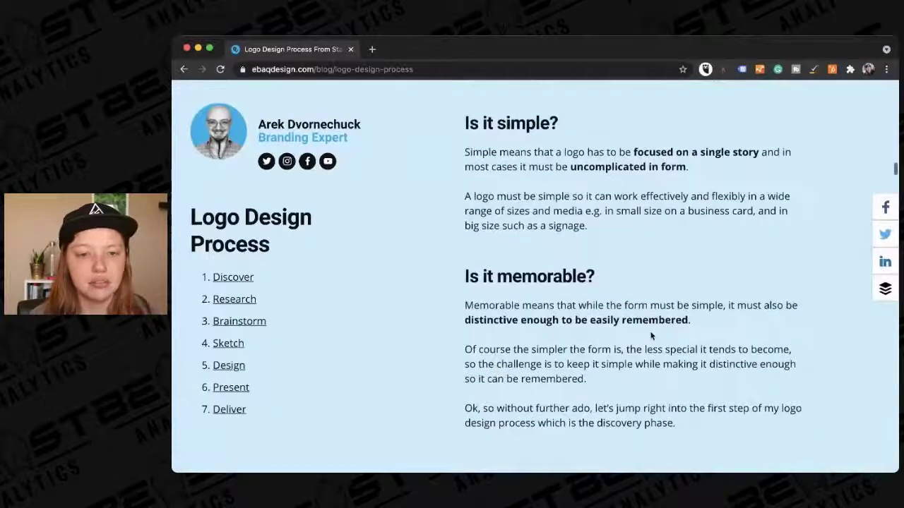
{"action": "scroll", "coordinate": [647, 342], "scroll_direction": "down", "scroll_amount": 15}
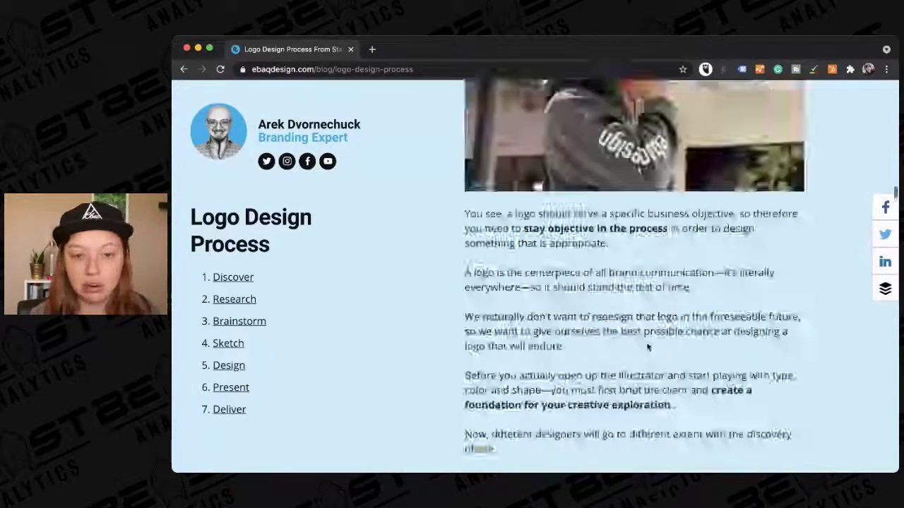
{"action": "scroll", "coordinate": [647, 346], "scroll_direction": "up", "scroll_amount": 20}
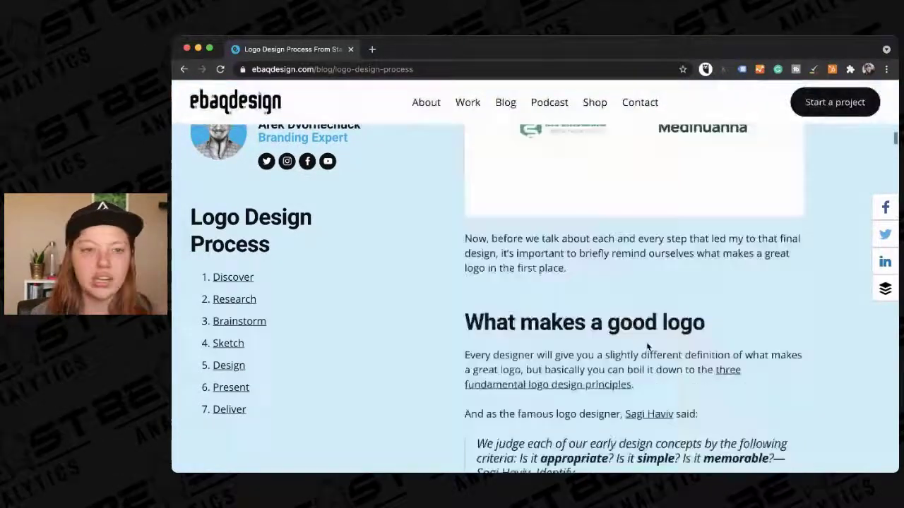
Step: Leave the ebaqdesign article and load the Moz website, moz.com
{"action": "left_click", "coordinate": [367, 69]}
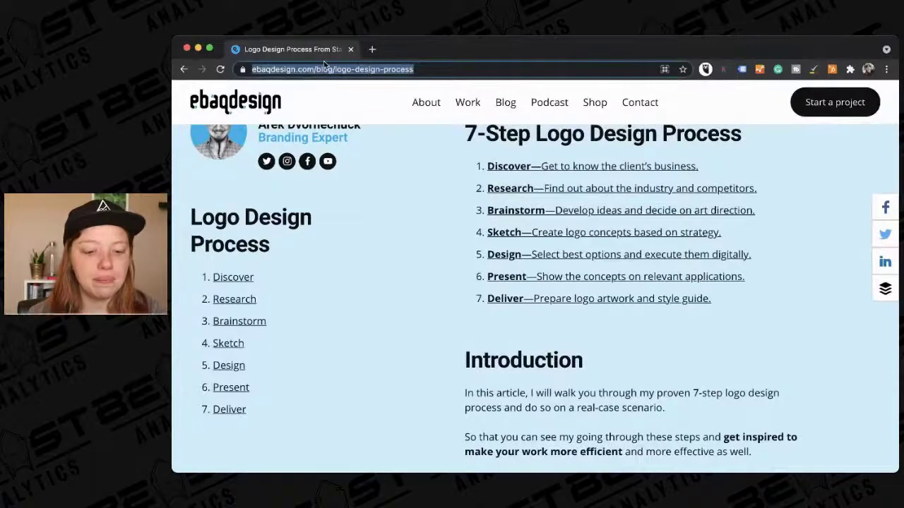
{"action": "type", "text": "ear"}
{"action": "key", "text": "BackSpace"}
{"action": "key", "text": "BackSpace"}
{"action": "key", "text": "BackSpace"}
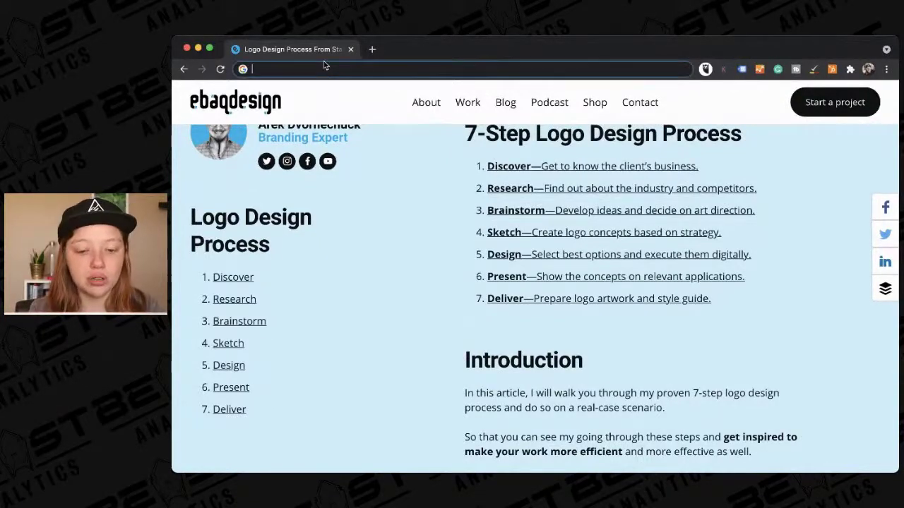
{"action": "type", "text": "moz"}
{"action": "key", "text": "Return"}
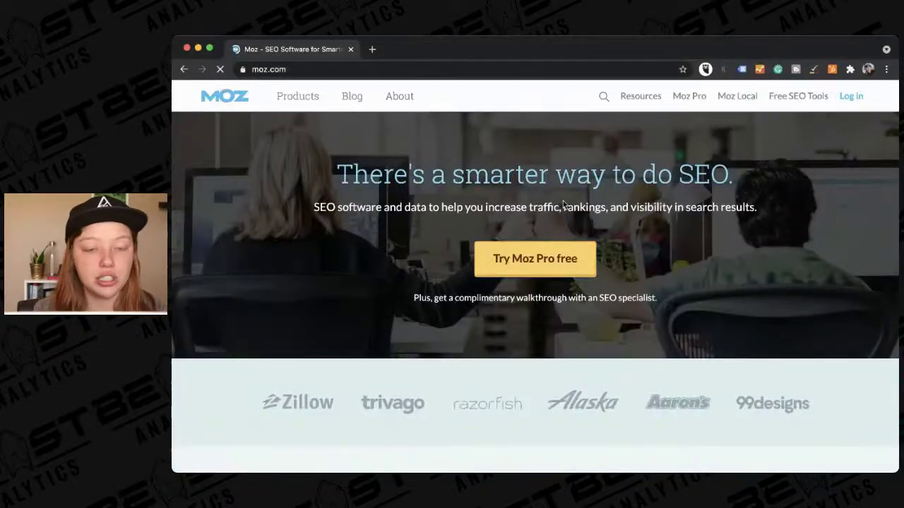
Step: Log in to the Moz account from the Moz home page
{"action": "mouse_move", "coordinate": [685, 98]}
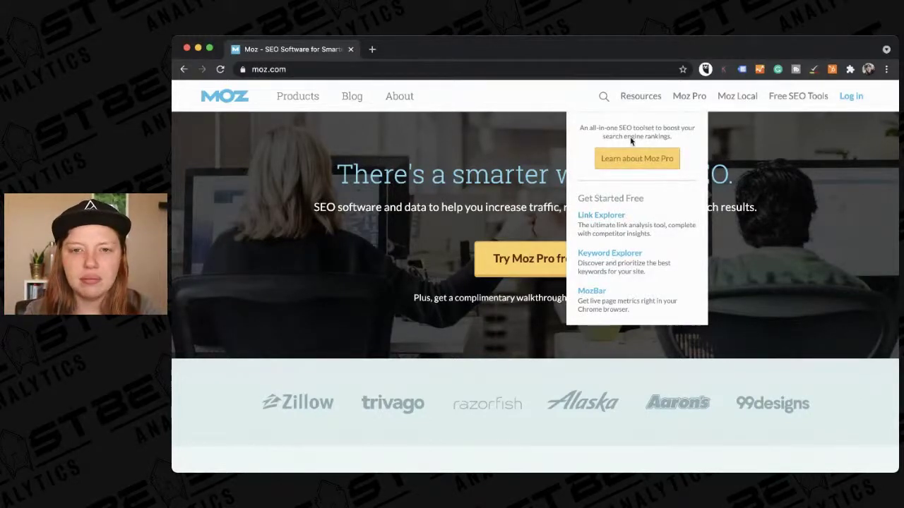
{"action": "left_click", "coordinate": [851, 96]}
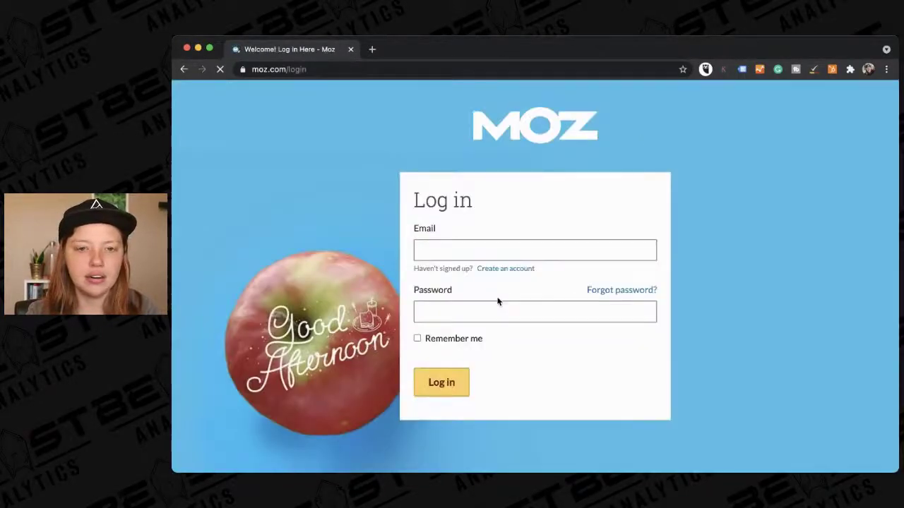
{"action": "left_click", "coordinate": [439, 384]}
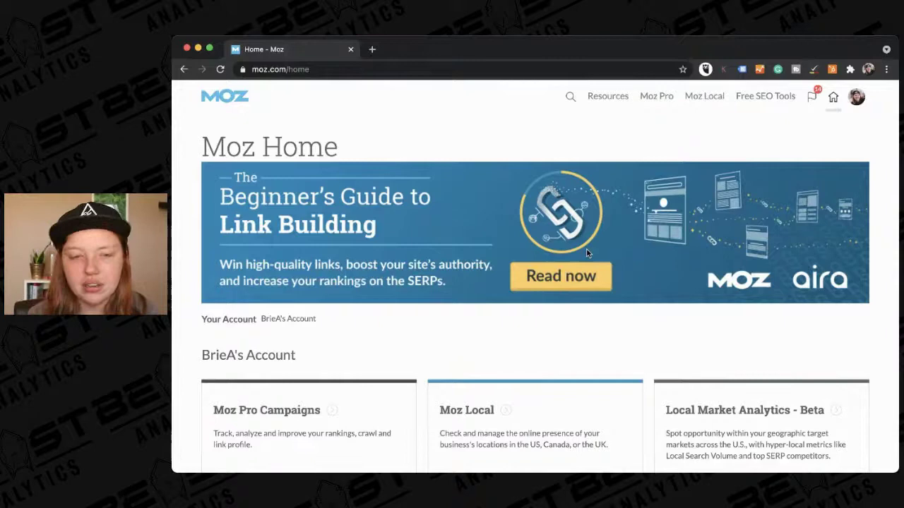
Step: Open Keyword Explorer from the Moz account home and switch to its SERP Analysis tool
{"action": "scroll", "coordinate": [555, 328], "scroll_direction": "down", "scroll_amount": 3}
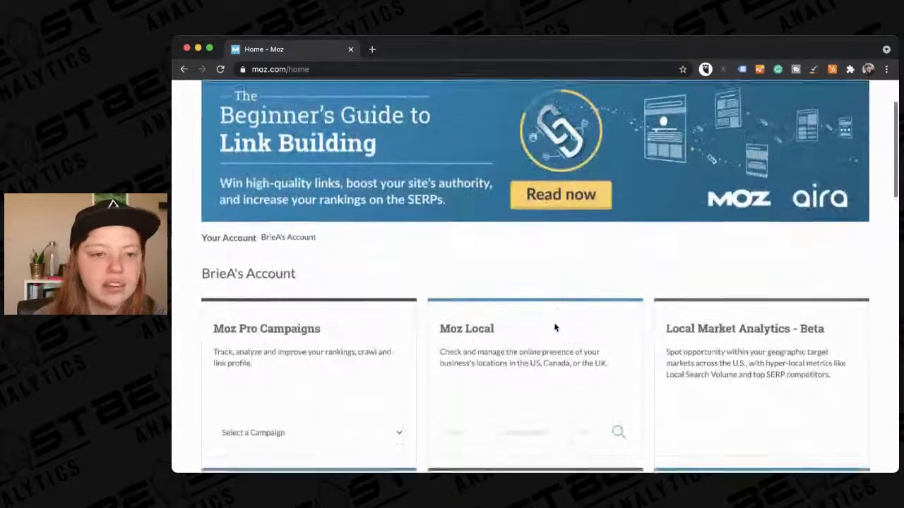
{"action": "scroll", "coordinate": [555, 327], "scroll_direction": "down", "scroll_amount": 1}
{"action": "scroll", "coordinate": [556, 311], "scroll_direction": "down", "scroll_amount": 2}
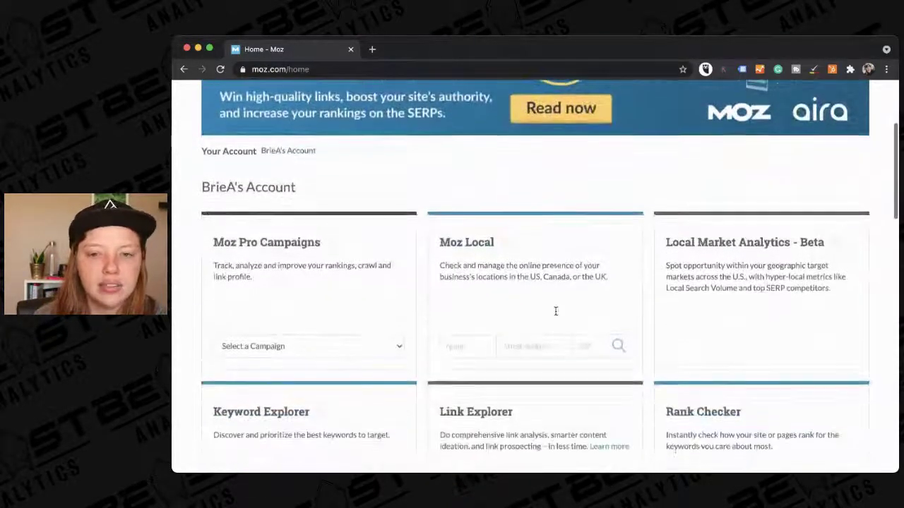
{"action": "scroll", "coordinate": [556, 311], "scroll_direction": "down", "scroll_amount": 3}
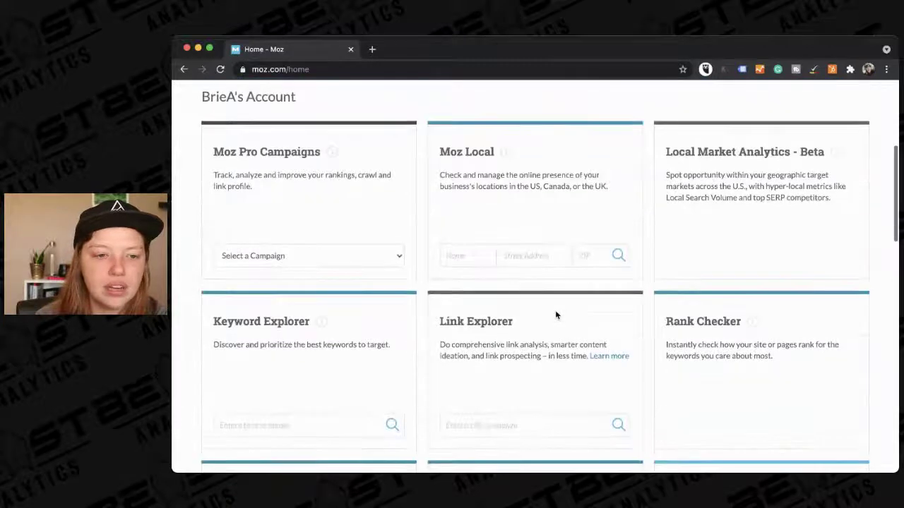
{"action": "scroll", "coordinate": [555, 315], "scroll_direction": "down", "scroll_amount": 4}
{"action": "left_click", "coordinate": [310, 203]}
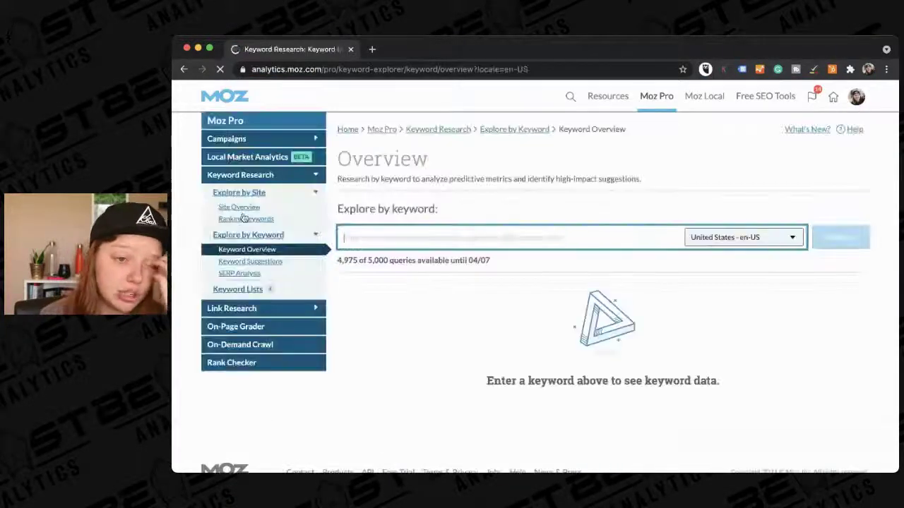
{"action": "left_click", "coordinate": [239, 275]}
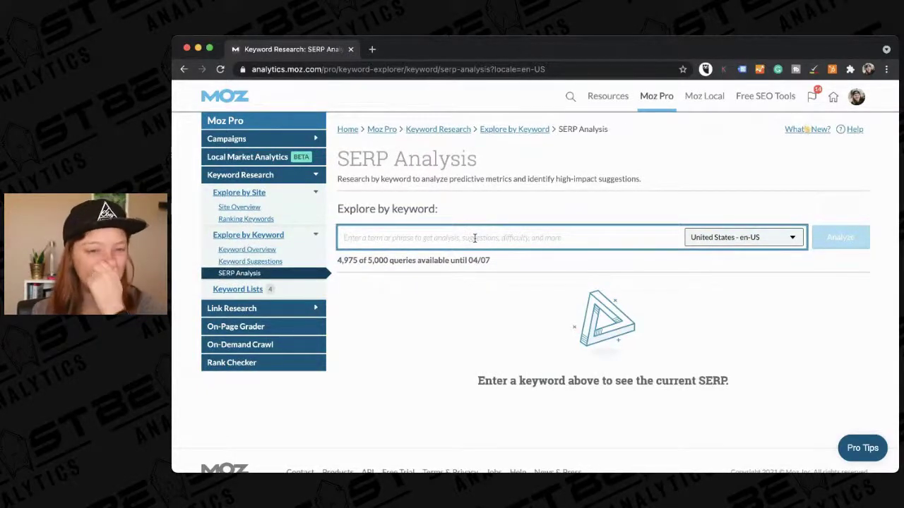
Step: Run a SERP analysis for the keyword "graphic design process" in United States - en-US
{"action": "type", "text": "graphic"}
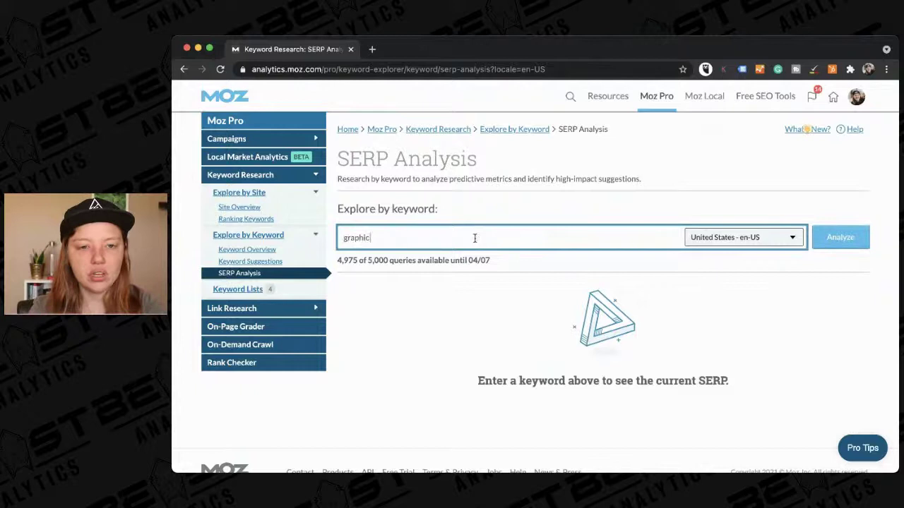
{"action": "type", "text": " design"}
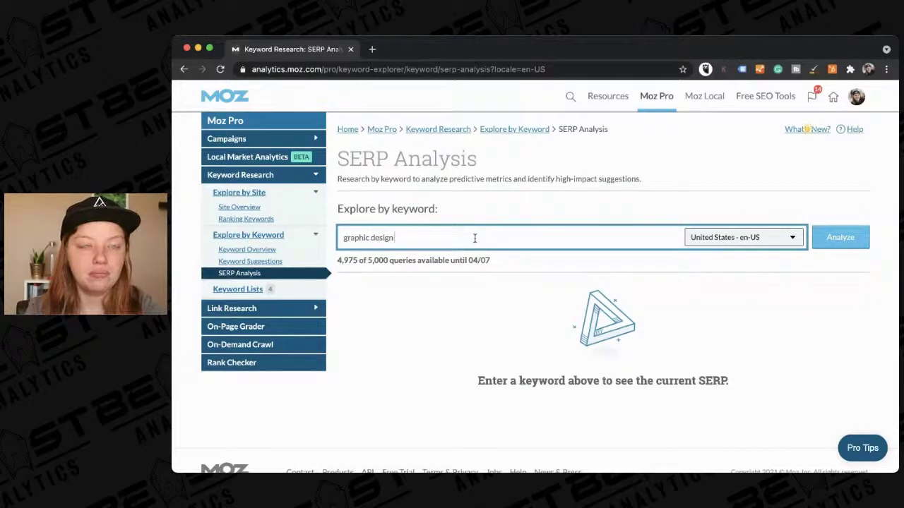
{"action": "type", "text": "process"}
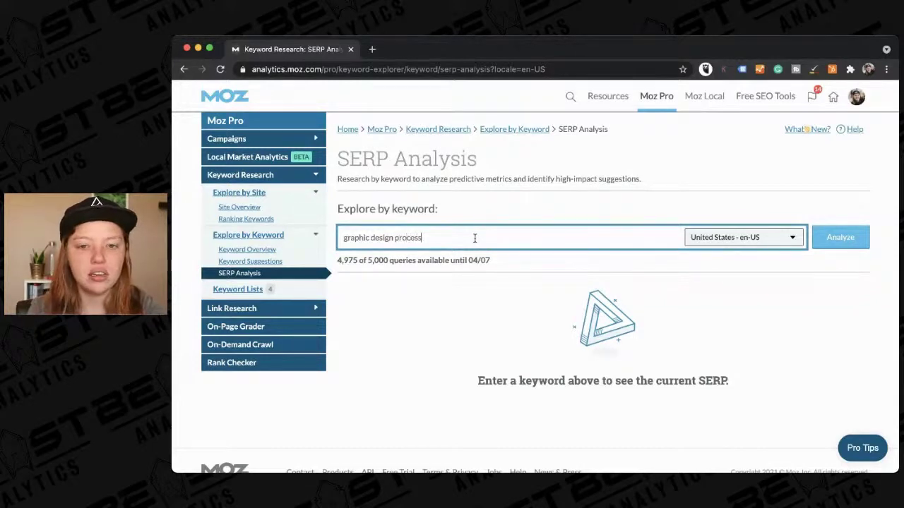
{"action": "key", "text": "Return"}
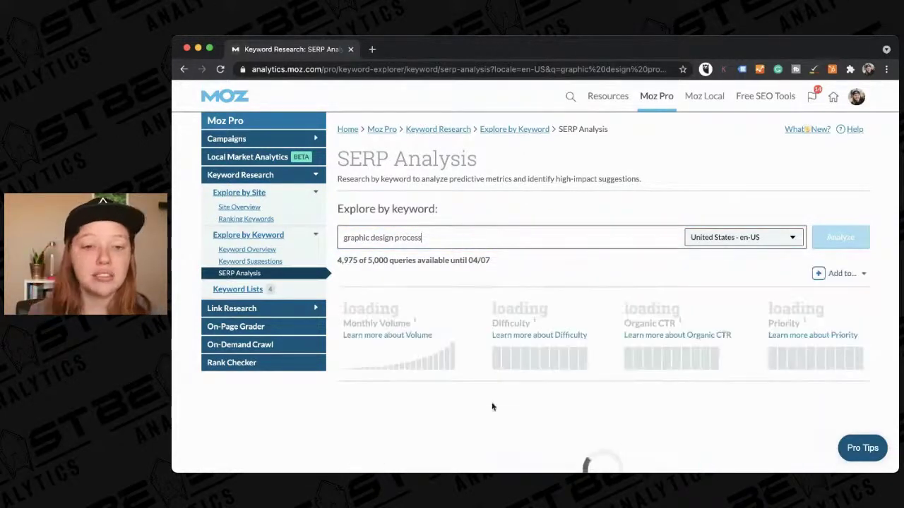
Step: Examine the keyword's volume, difficulty, organic CTR and priority, plus the knowledge card, related questions and image features
{"action": "scroll", "coordinate": [492, 405], "scroll_direction": "down", "scroll_amount": 2}
{"action": "scroll", "coordinate": [492, 404], "scroll_direction": "down", "scroll_amount": 1}
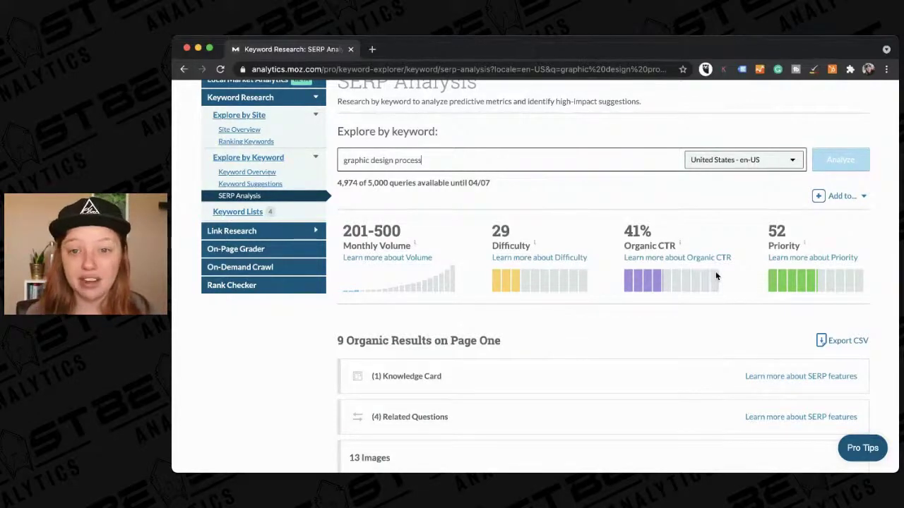
{"action": "scroll", "coordinate": [749, 261], "scroll_direction": "down", "scroll_amount": 1}
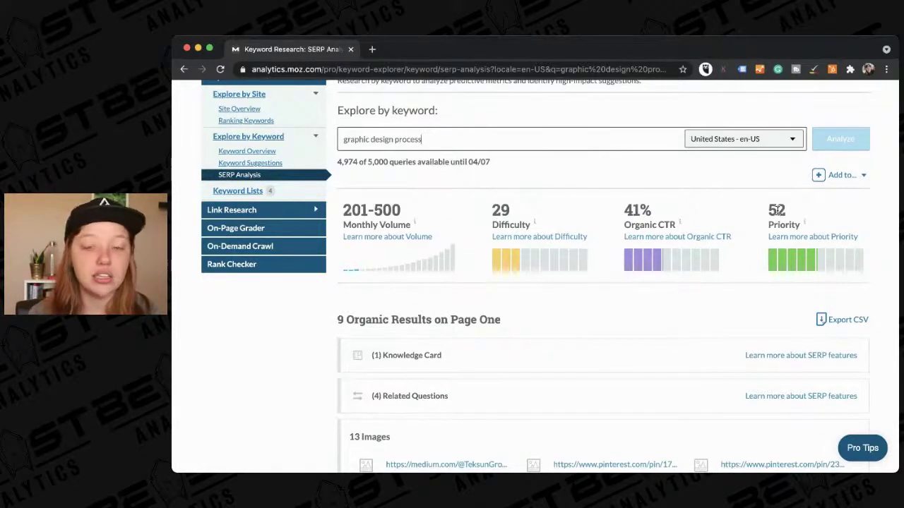
{"action": "scroll", "coordinate": [779, 213], "scroll_direction": "down", "scroll_amount": 2}
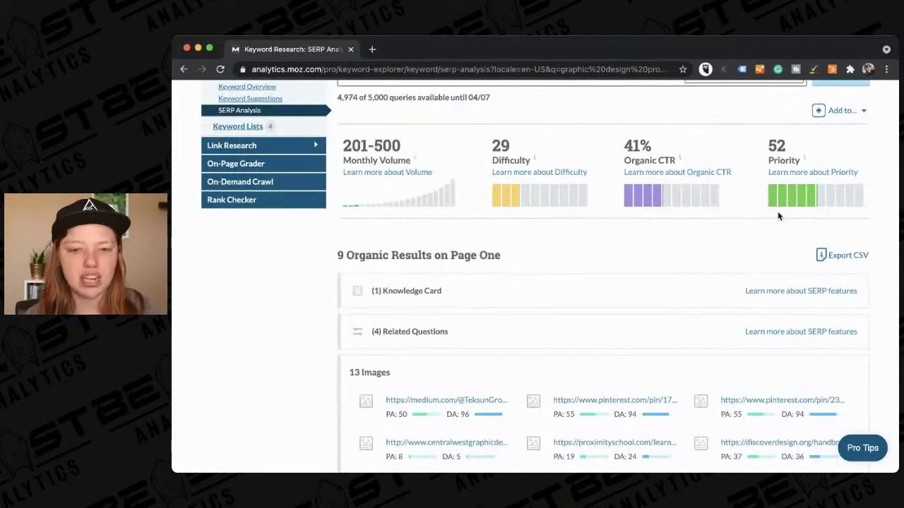
{"action": "scroll", "coordinate": [778, 216], "scroll_direction": "down", "scroll_amount": 1}
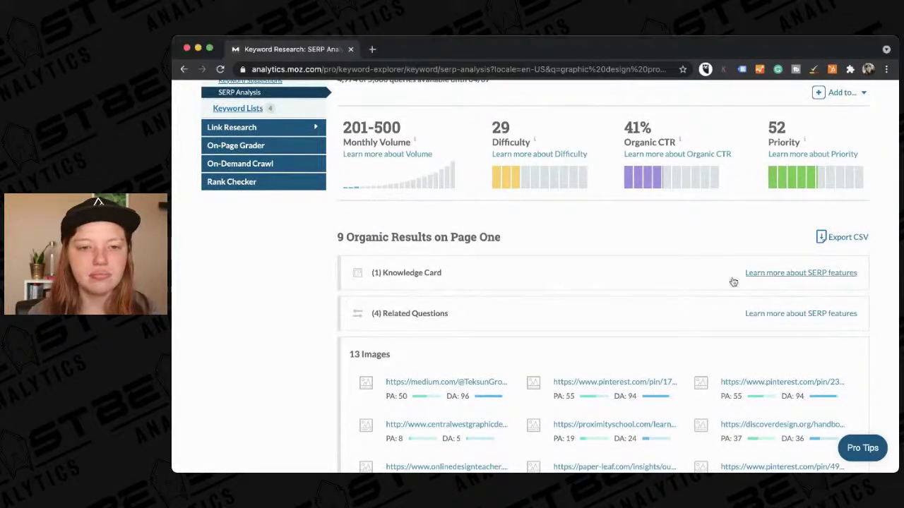
{"action": "scroll", "coordinate": [456, 318], "scroll_direction": "down", "scroll_amount": 2}
{"action": "scroll", "coordinate": [351, 240], "scroll_direction": "down", "scroll_amount": 2}
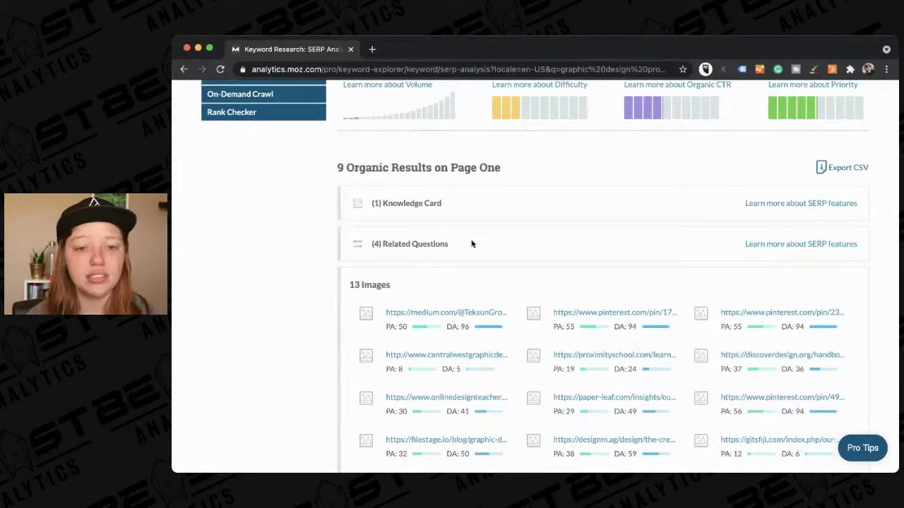
{"action": "scroll", "coordinate": [643, 240], "scroll_direction": "down", "scroll_amount": 1}
{"action": "scroll", "coordinate": [642, 241], "scroll_direction": "down", "scroll_amount": 2}
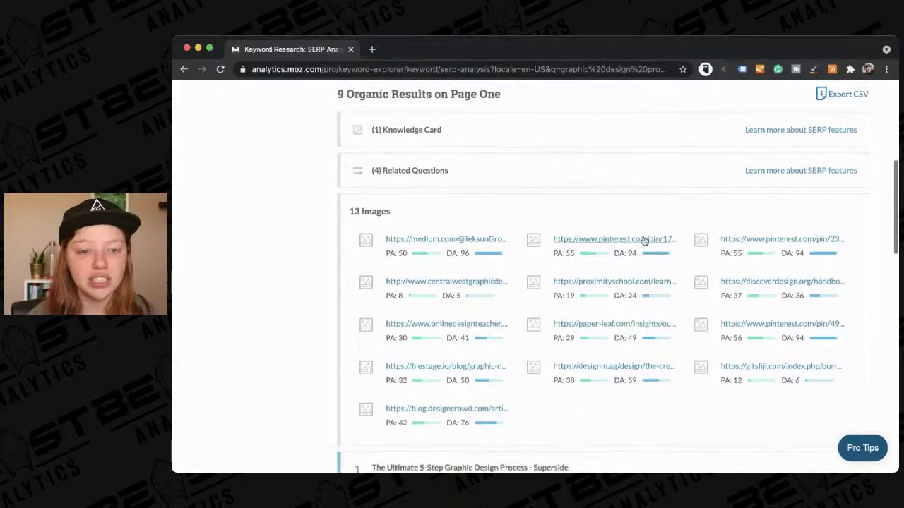
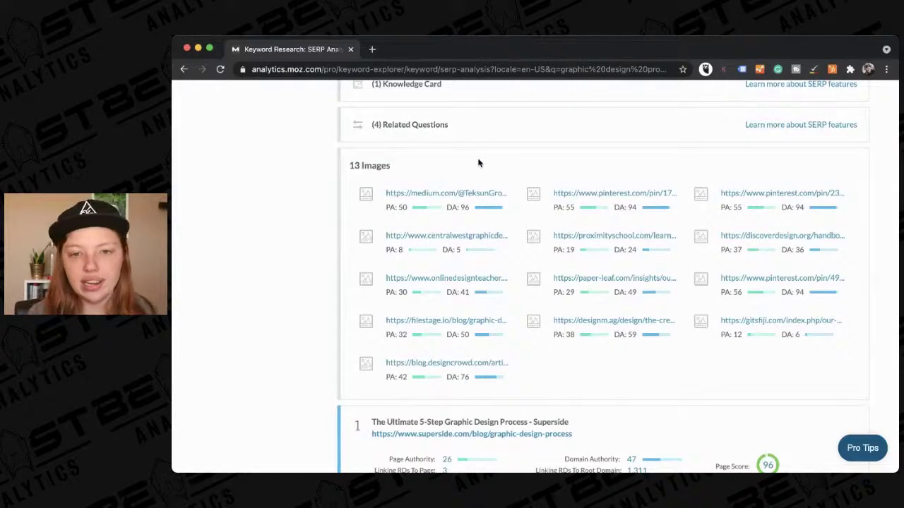
Step: Compare the image results and the ranked organic pages by page authority, domain authority, linking domains and page score
{"action": "scroll", "coordinate": [480, 161], "scroll_direction": "down", "scroll_amount": 1}
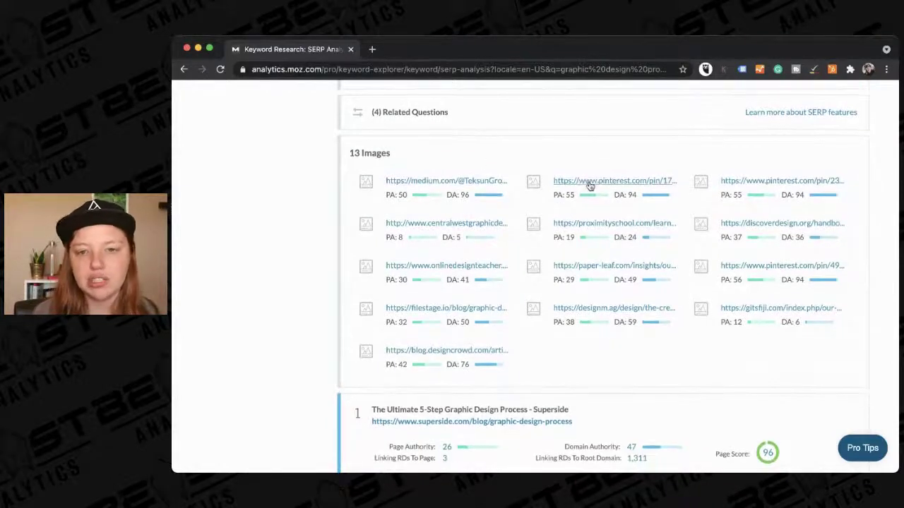
{"action": "scroll", "coordinate": [606, 306], "scroll_direction": "down", "scroll_amount": 3}
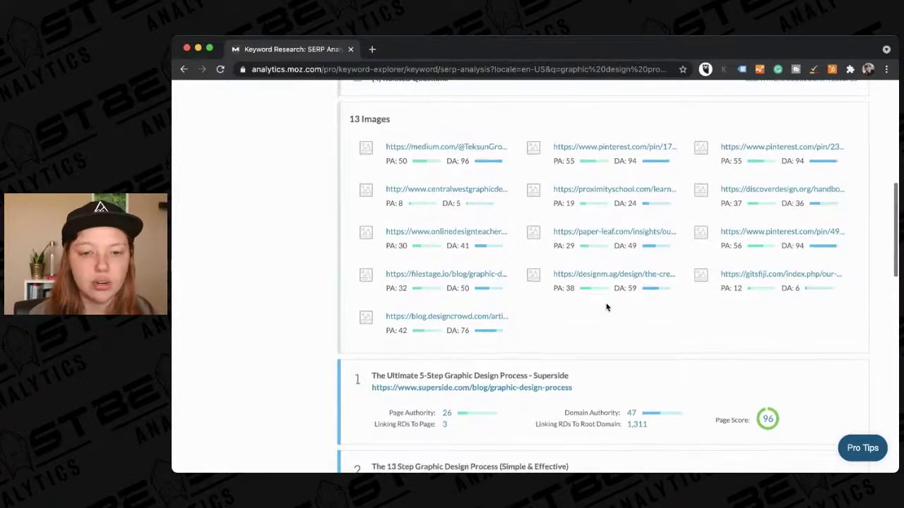
{"action": "scroll", "coordinate": [606, 307], "scroll_direction": "down", "scroll_amount": 1}
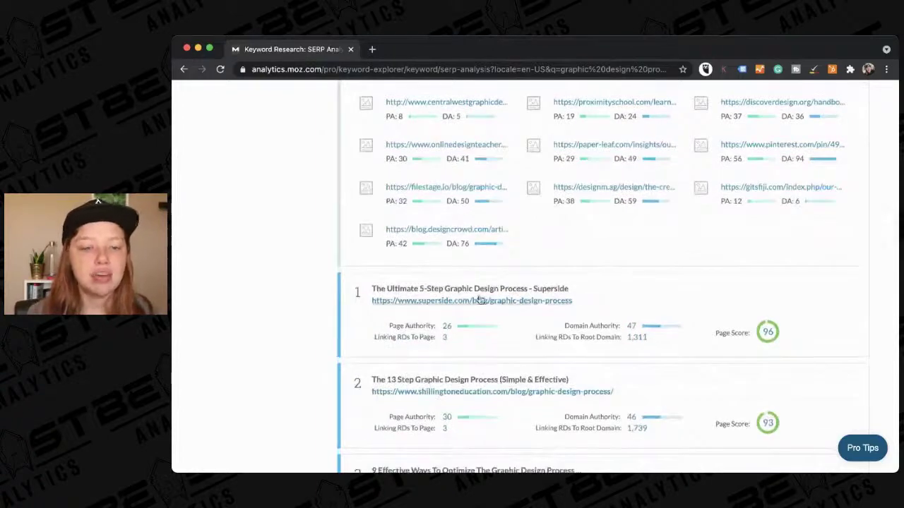
{"action": "scroll", "coordinate": [448, 322], "scroll_direction": "down", "scroll_amount": 1}
{"action": "scroll", "coordinate": [448, 322], "scroll_direction": "down", "scroll_amount": 10}
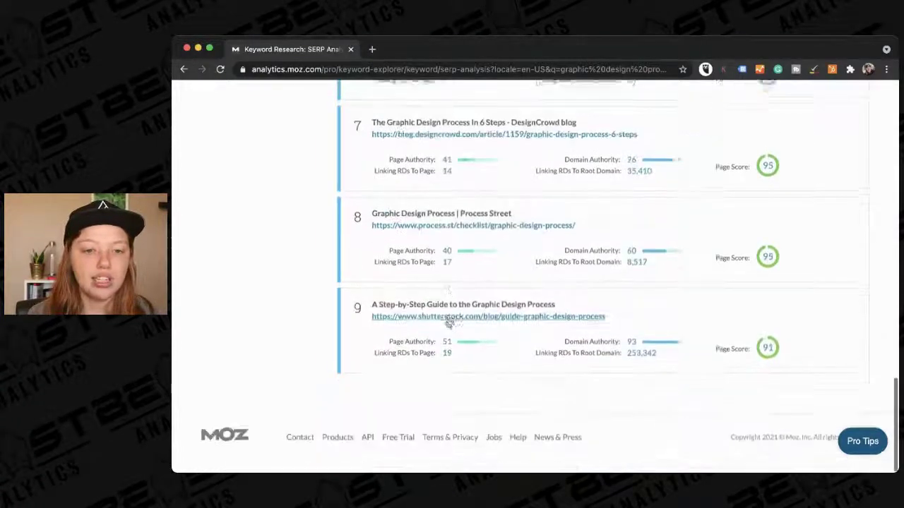
{"action": "scroll", "coordinate": [448, 322], "scroll_direction": "up", "scroll_amount": 15}
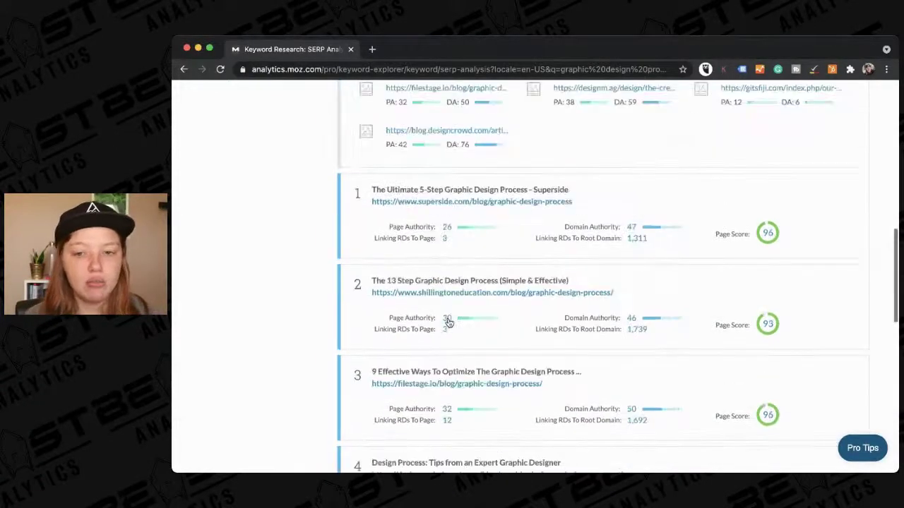
Step: Recheck the keyword metrics and the SERP features at the start of the graphic design process analysis
{"action": "scroll", "coordinate": [447, 322], "scroll_direction": "up", "scroll_amount": 5}
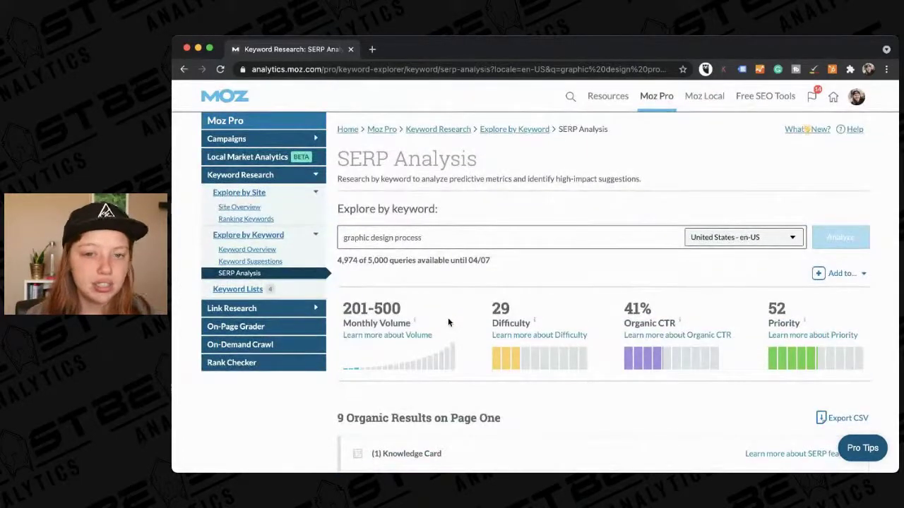
{"action": "scroll", "coordinate": [448, 317], "scroll_direction": "down", "scroll_amount": 1}
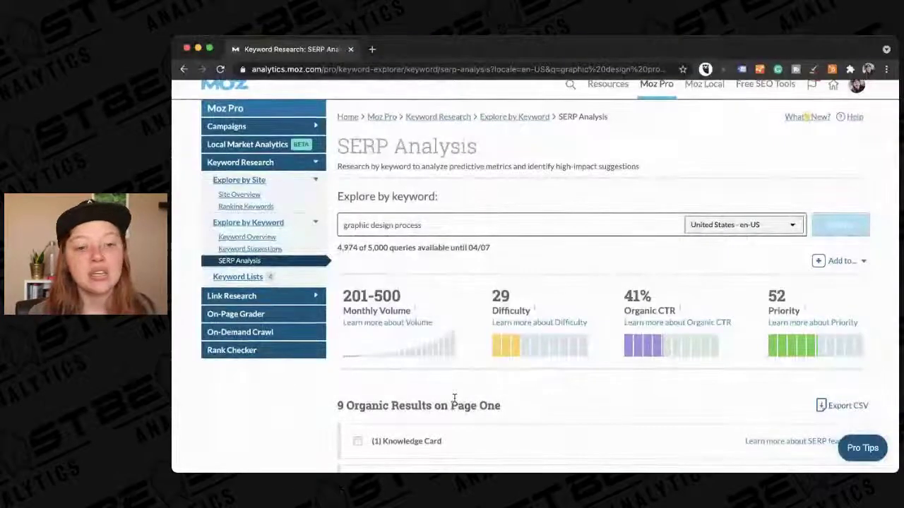
{"action": "scroll", "coordinate": [454, 403], "scroll_direction": "down", "scroll_amount": 3}
{"action": "scroll", "coordinate": [456, 403], "scroll_direction": "up", "scroll_amount": 2}
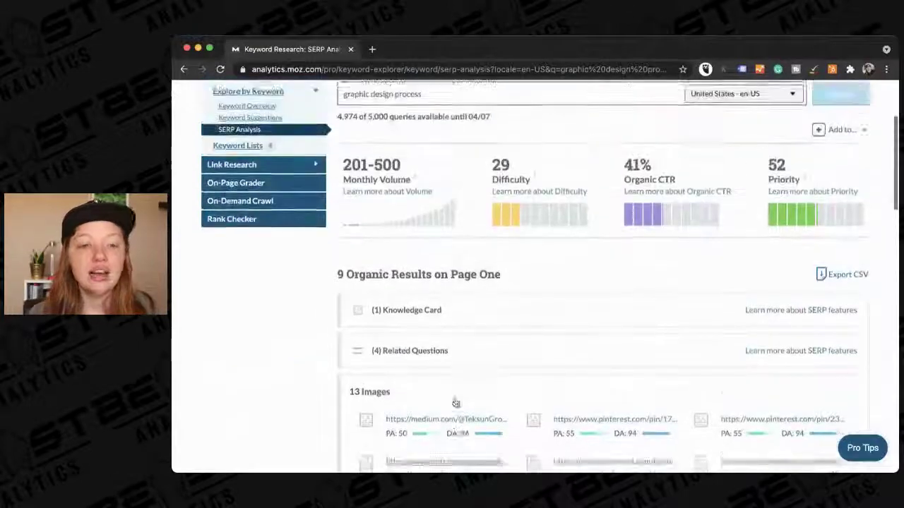
{"action": "scroll", "coordinate": [456, 404], "scroll_direction": "up", "scroll_amount": 2}
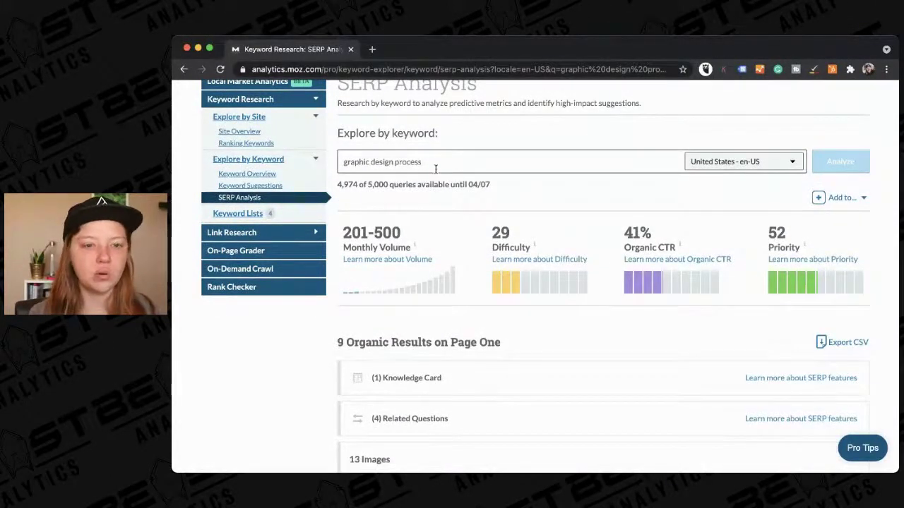
{"action": "scroll", "coordinate": [403, 316], "scroll_direction": "down", "scroll_amount": 2}
{"action": "scroll", "coordinate": [403, 316], "scroll_direction": "up", "scroll_amount": 3}
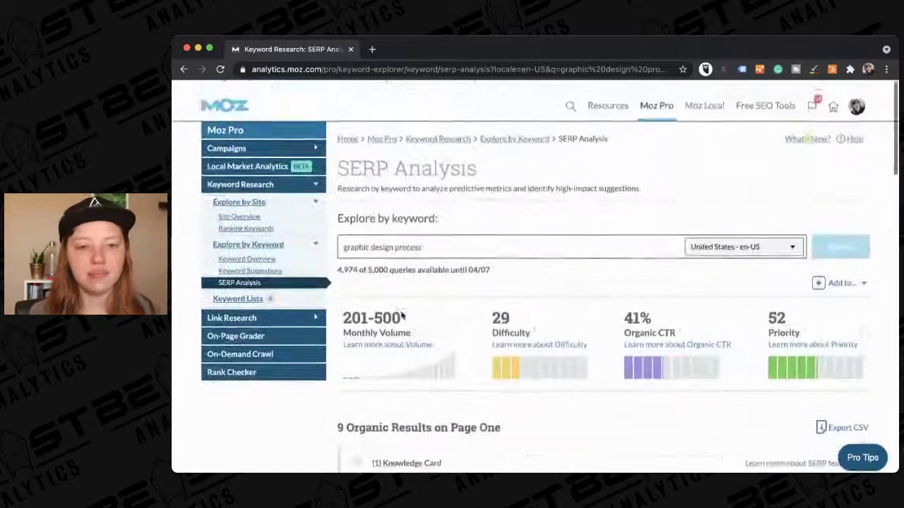
Step: Go to Explore by Keyword, shorten the keyword to "graphic design" and analyze it
{"action": "left_click", "coordinate": [490, 131]}
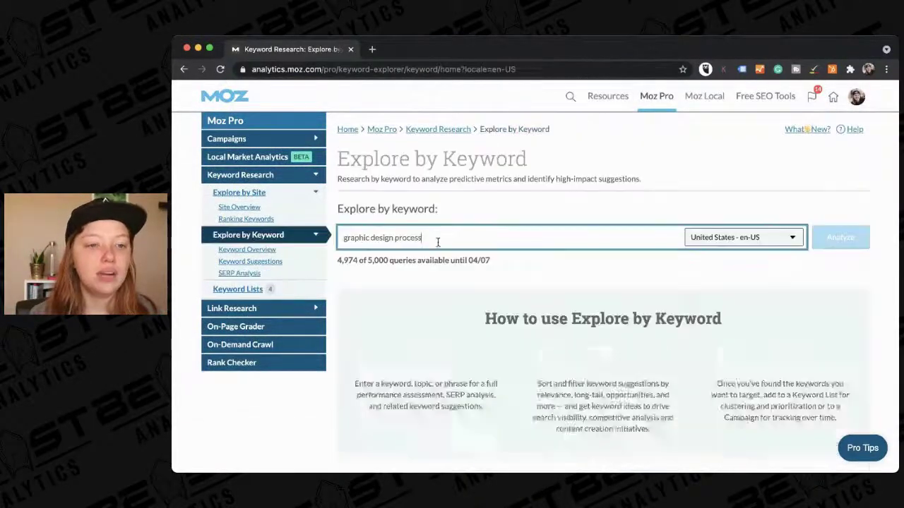
{"action": "scroll", "coordinate": [666, 280], "scroll_direction": "down", "scroll_amount": 3}
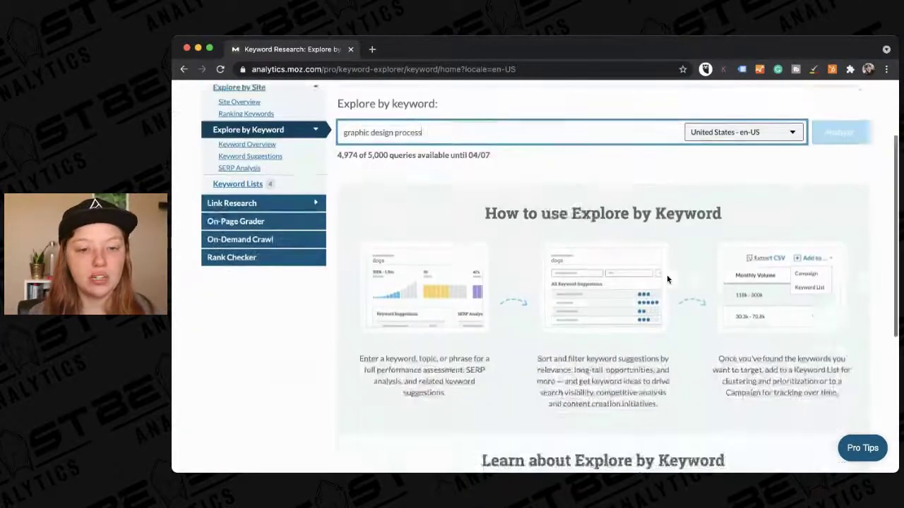
{"action": "scroll", "coordinate": [707, 261], "scroll_direction": "up", "scroll_amount": 2}
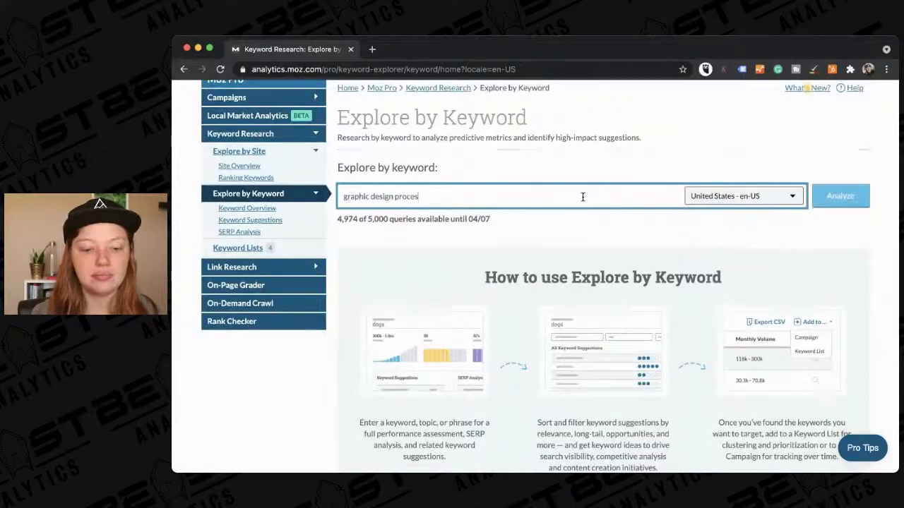
{"action": "key", "text": "BackSpace"}
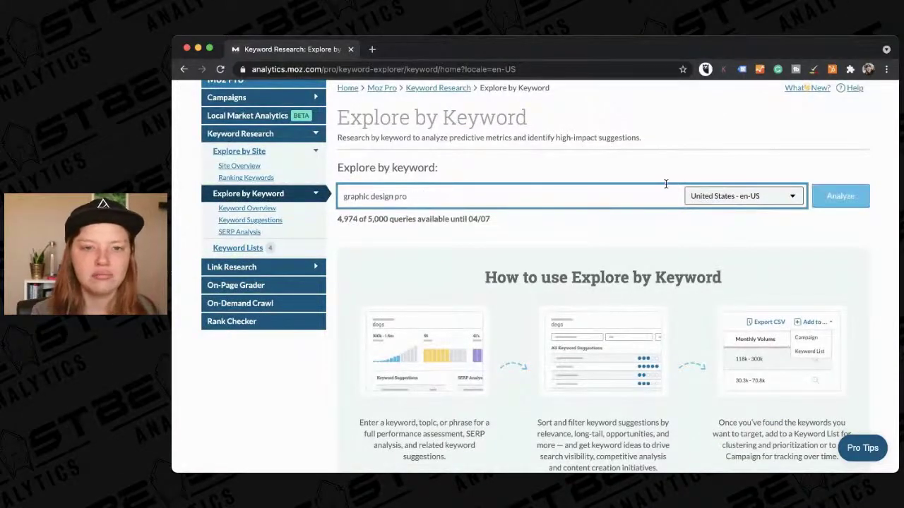
{"action": "scroll", "coordinate": [652, 274], "scroll_direction": "down", "scroll_amount": 5}
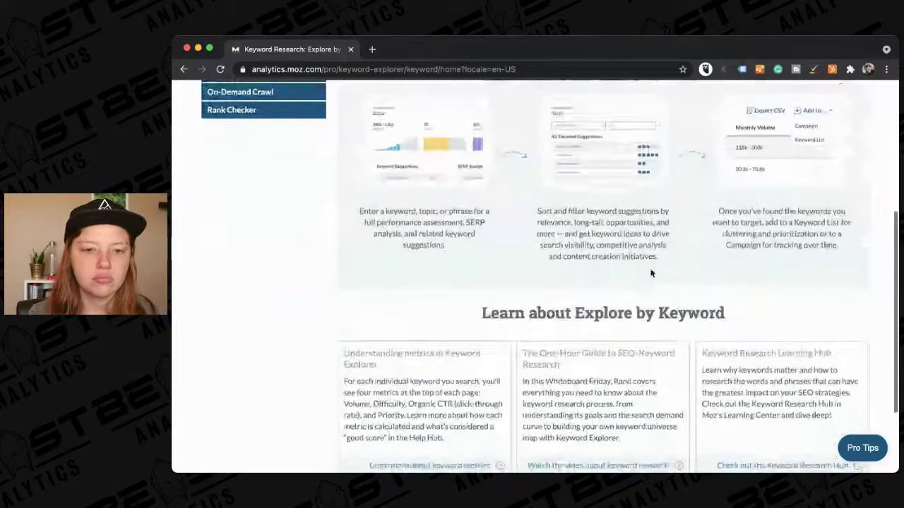
{"action": "key", "text": "Return"}
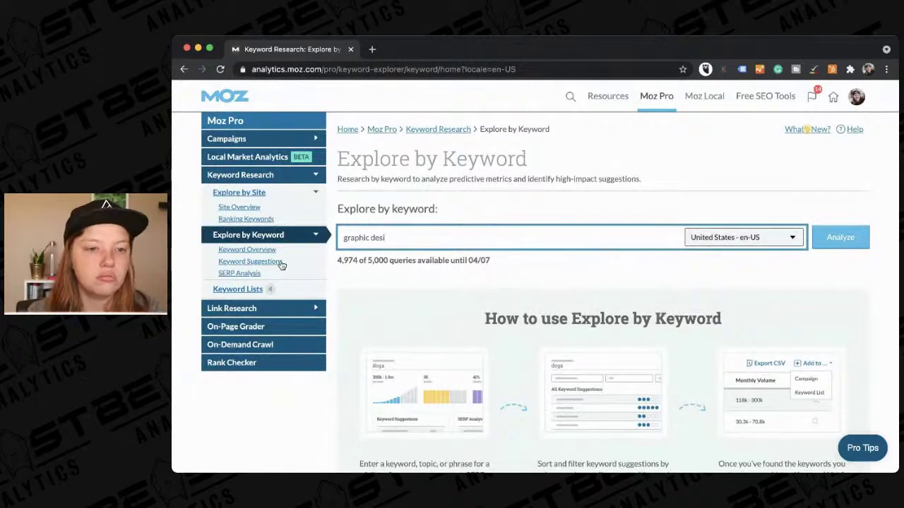
{"action": "type", "text": "gn"}
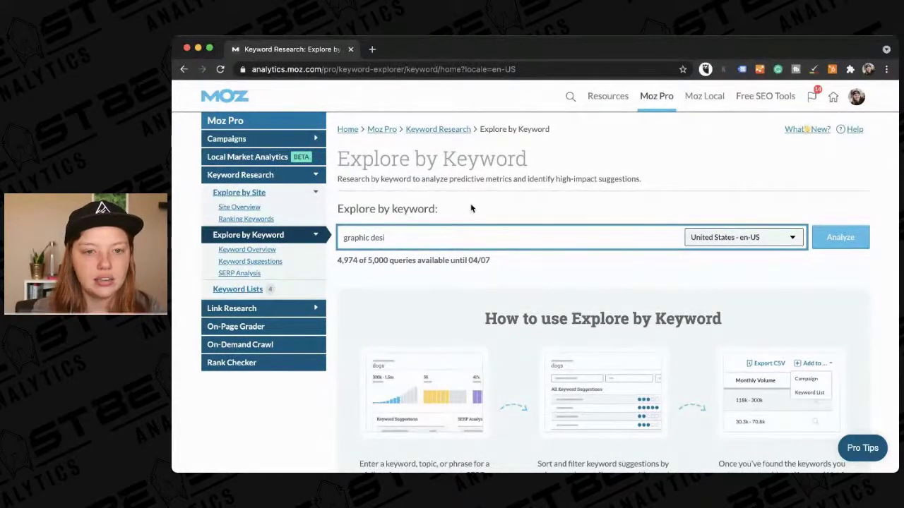
{"action": "left_click", "coordinate": [845, 239]}
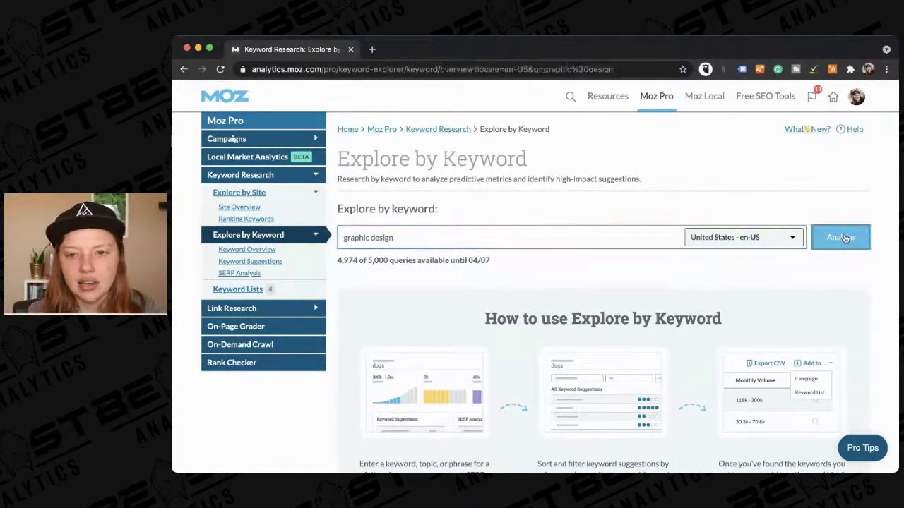
Step: Skim the graphic design overview, view its full keyword suggestions list with the filters, and return to the Keyword Overview
{"action": "scroll", "coordinate": [826, 321], "scroll_direction": "down", "scroll_amount": 3}
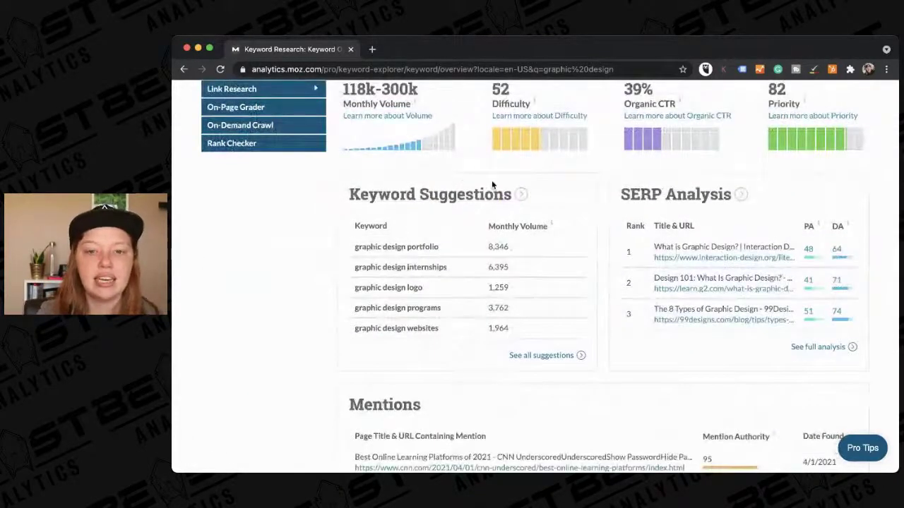
{"action": "scroll", "coordinate": [374, 304], "scroll_direction": "down", "scroll_amount": 3}
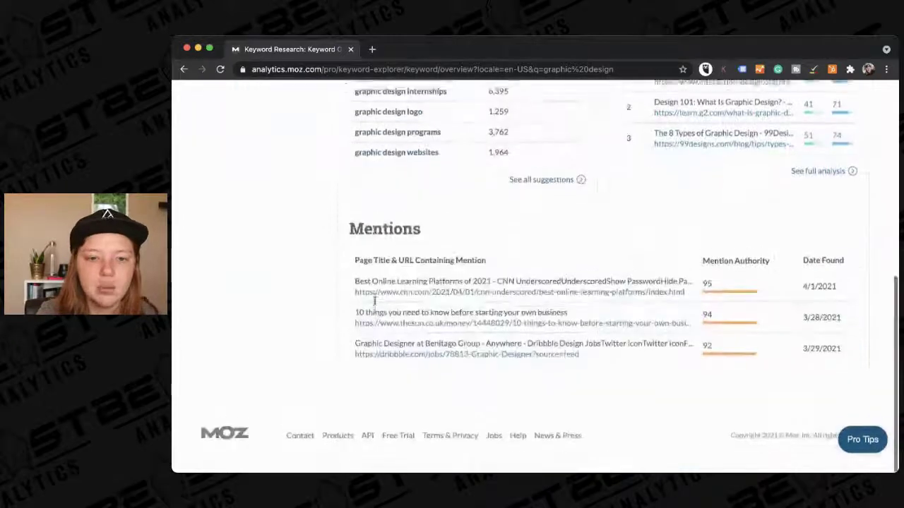
{"action": "scroll", "coordinate": [468, 209], "scroll_direction": "up", "scroll_amount": 3}
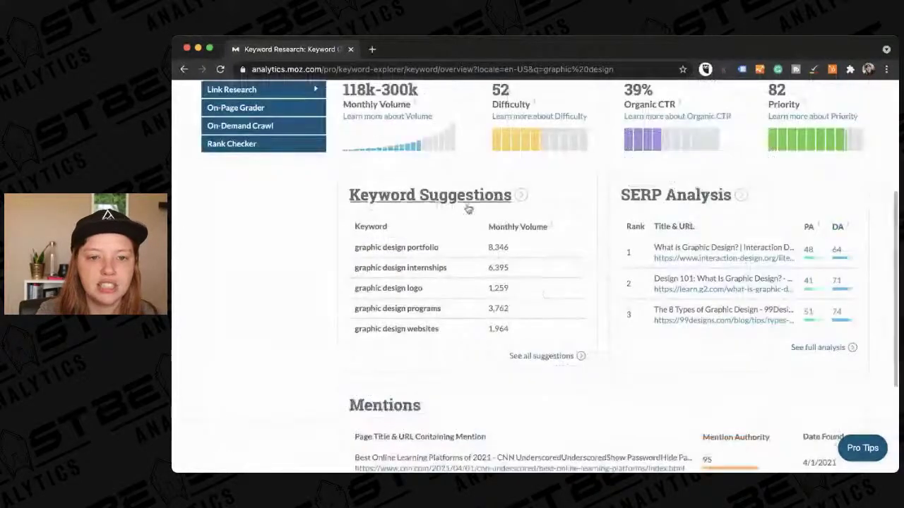
{"action": "left_click", "coordinate": [542, 355]}
{"action": "scroll", "coordinate": [542, 353], "scroll_direction": "down", "scroll_amount": 3}
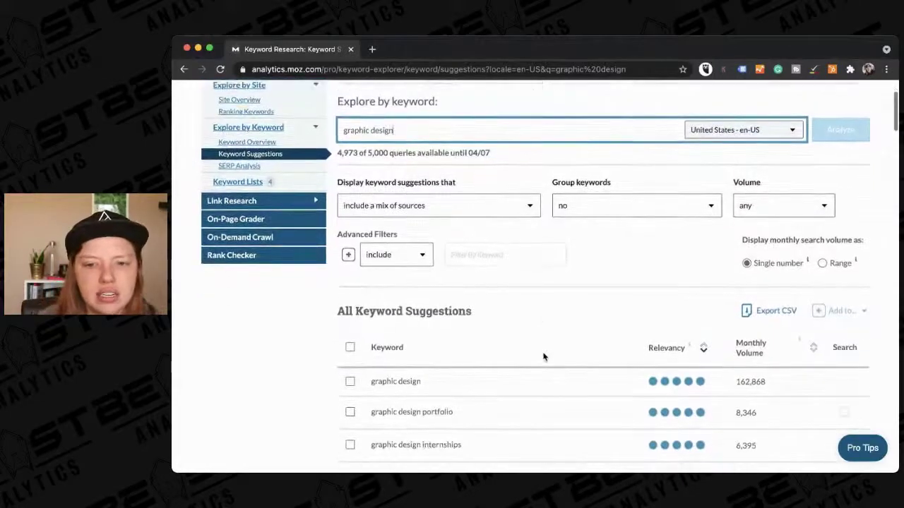
{"action": "scroll", "coordinate": [543, 356], "scroll_direction": "up", "scroll_amount": 1}
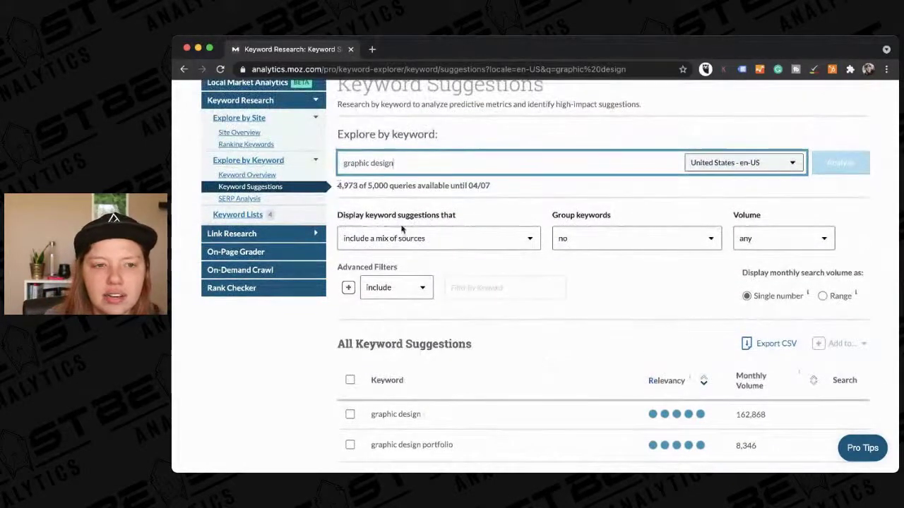
{"action": "left_click", "coordinate": [257, 175]}
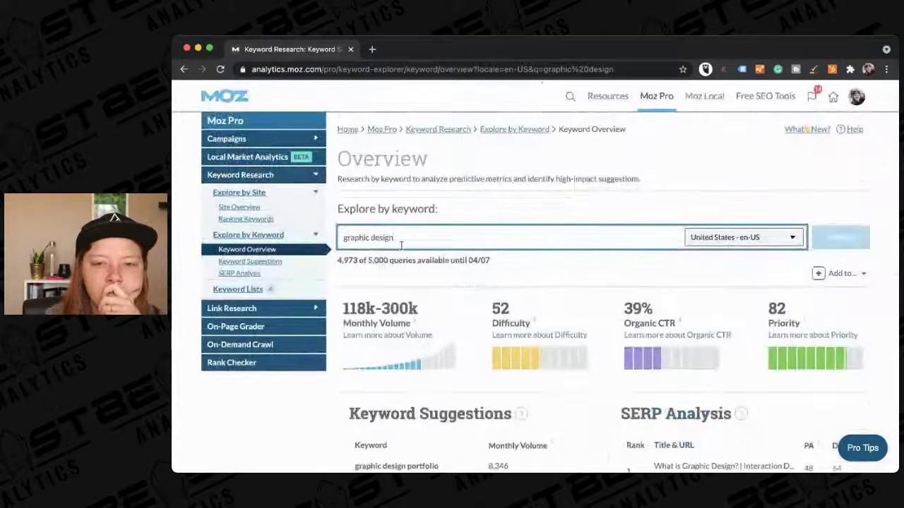
Step: Skim the graphic design keyword overview and open its full SERP Analysis at the organic results and SERP features
{"action": "scroll", "coordinate": [403, 261], "scroll_direction": "down", "scroll_amount": 5}
{"action": "scroll", "coordinate": [402, 261], "scroll_direction": "up", "scroll_amount": 3}
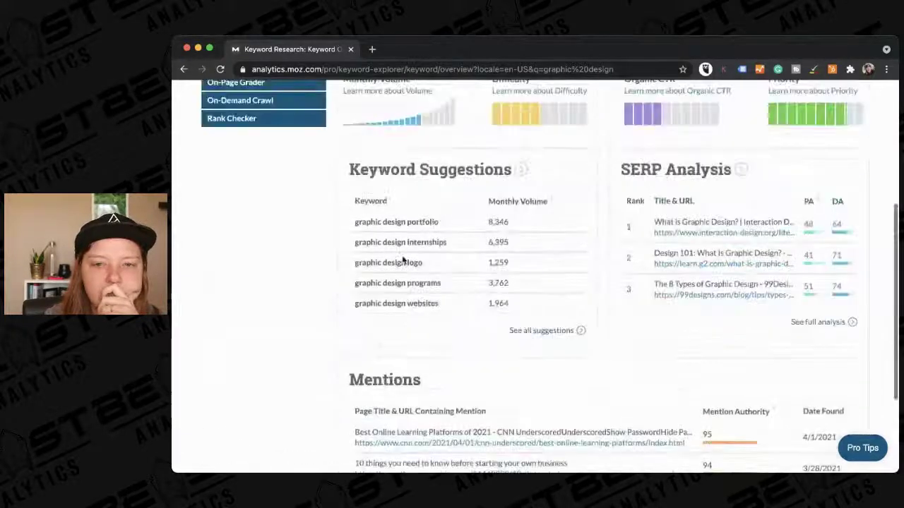
{"action": "scroll", "coordinate": [402, 261], "scroll_direction": "up", "scroll_amount": 1}
{"action": "left_click", "coordinate": [704, 205]}
{"action": "scroll", "coordinate": [604, 350], "scroll_direction": "down", "scroll_amount": 4}
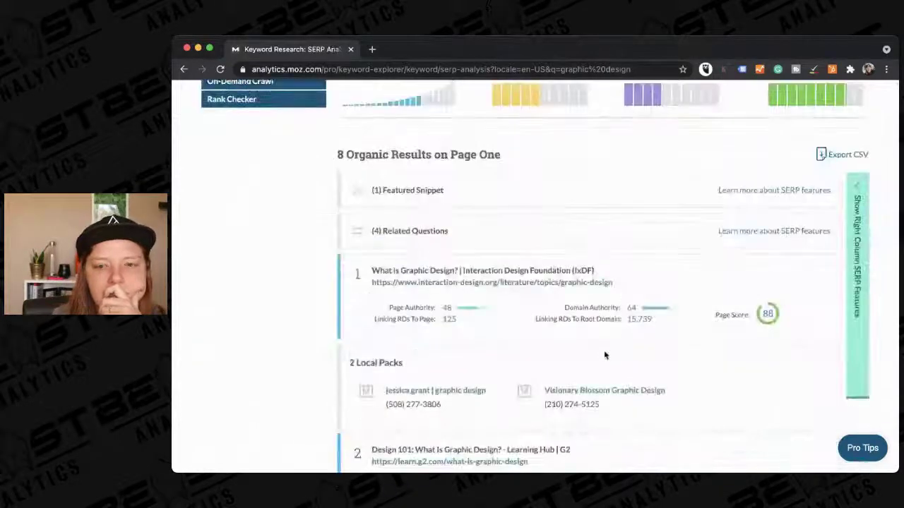
{"action": "left_click", "coordinate": [857, 185]}
{"action": "left_click", "coordinate": [717, 189]}
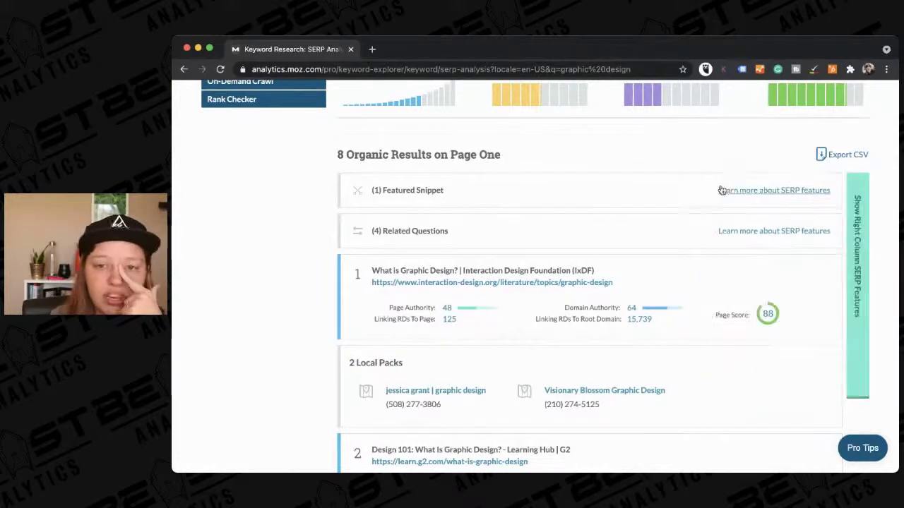
Step: Review the keyword metrics and page-one organic results in the graphic design SERP Analysis
{"action": "scroll", "coordinate": [689, 166], "scroll_direction": "up", "scroll_amount": 5}
{"action": "scroll", "coordinate": [691, 167], "scroll_direction": "down", "scroll_amount": 3}
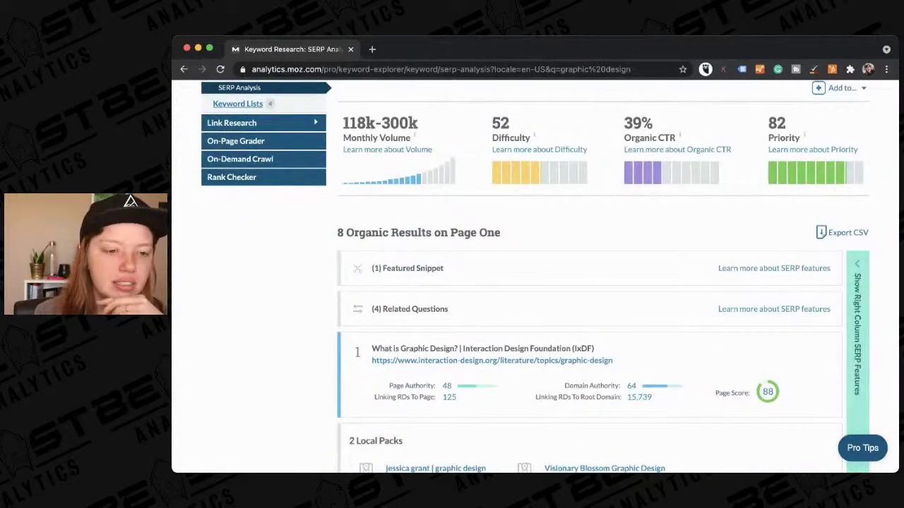
{"action": "left_click", "coordinate": [770, 210]}
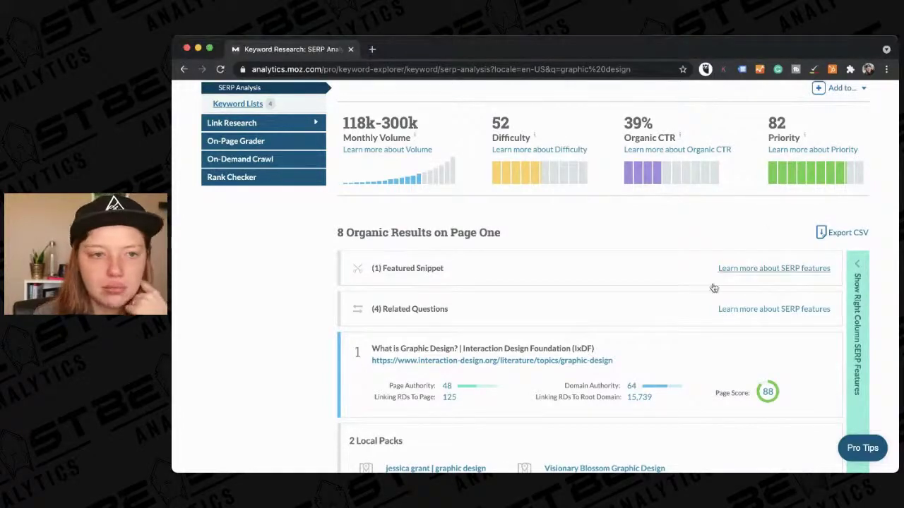
{"action": "scroll", "coordinate": [684, 335], "scroll_direction": "down", "scroll_amount": 5}
{"action": "scroll", "coordinate": [682, 332], "scroll_direction": "up", "scroll_amount": 15}
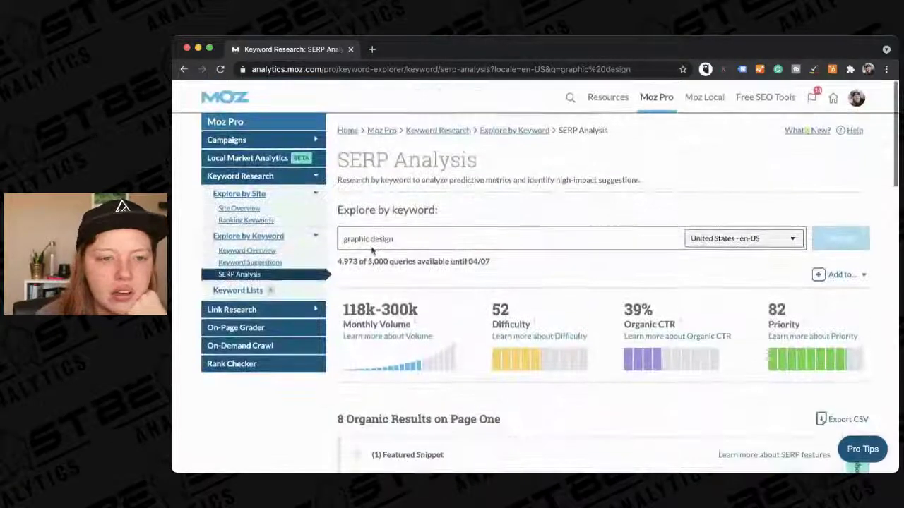
Step: Revisit the Keyword Overview for graphic design and look through its Keyword Suggestions with relevancy and monthly volume
{"action": "left_click", "coordinate": [247, 250]}
{"action": "scroll", "coordinate": [429, 276], "scroll_direction": "down", "scroll_amount": 2}
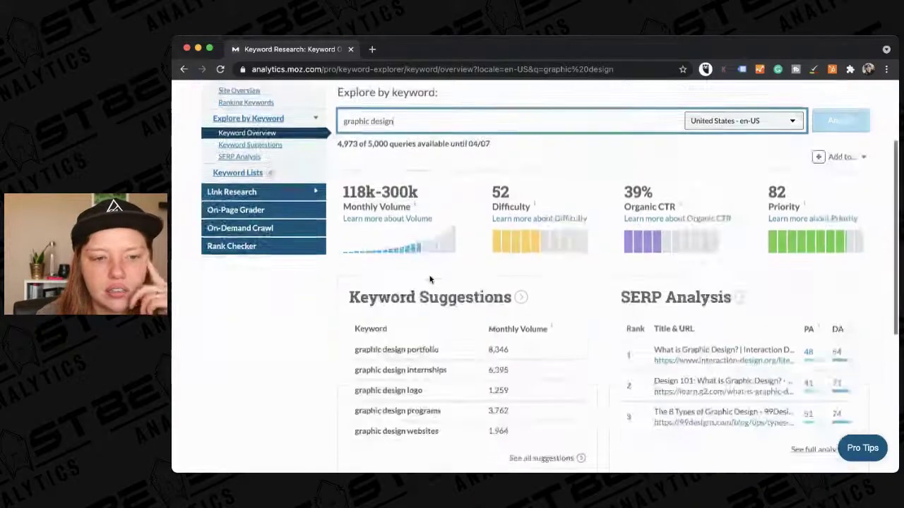
{"action": "left_click", "coordinate": [252, 144]}
{"action": "scroll", "coordinate": [398, 175], "scroll_direction": "down", "scroll_amount": 3}
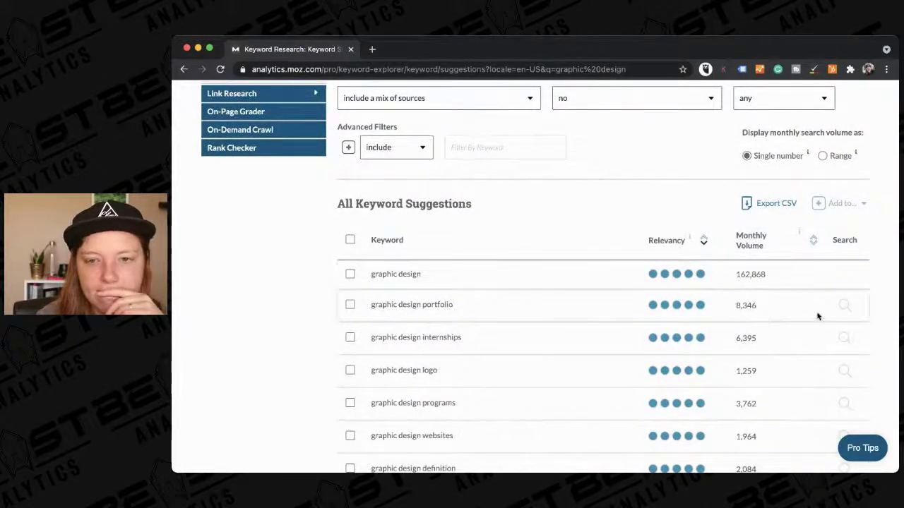
{"action": "scroll", "coordinate": [649, 276], "scroll_direction": "up", "scroll_amount": 3}
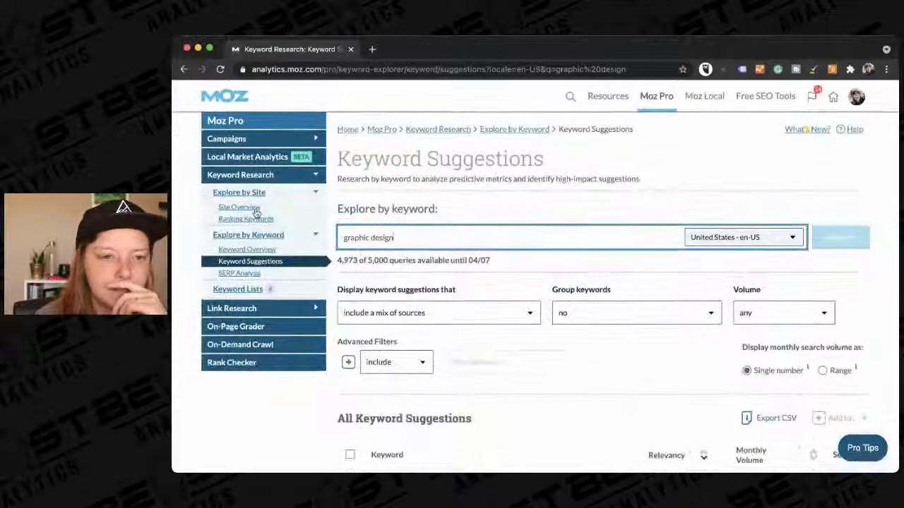
Step: Go to the Explore by Keyword home page and skim its how-to guide and learning resources
{"action": "left_click", "coordinate": [249, 235]}
{"action": "scroll", "coordinate": [488, 240], "scroll_direction": "down", "scroll_amount": 5}
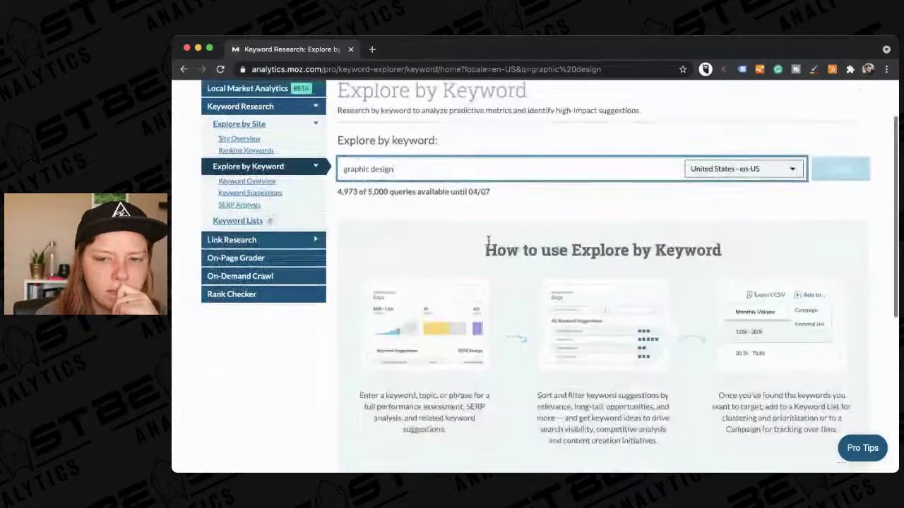
{"action": "scroll", "coordinate": [488, 241], "scroll_direction": "down", "scroll_amount": 3}
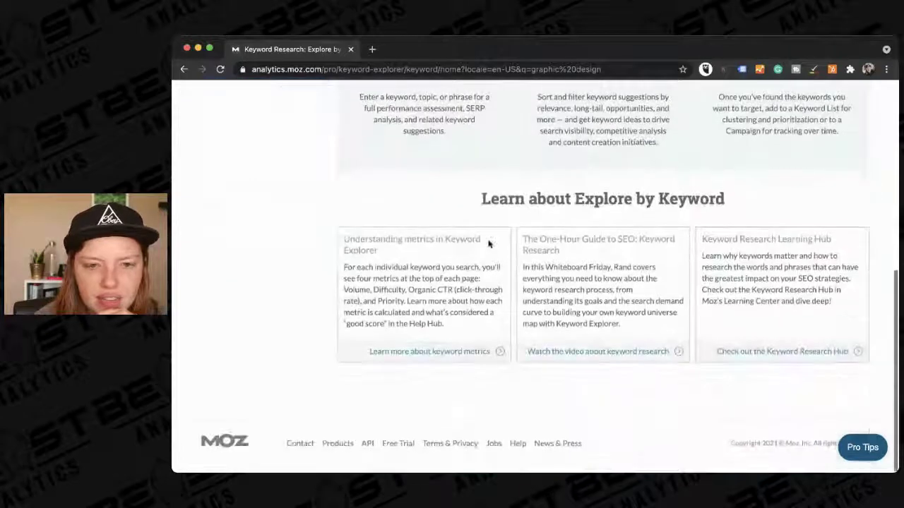
{"action": "scroll", "coordinate": [488, 242], "scroll_direction": "up", "scroll_amount": 10}
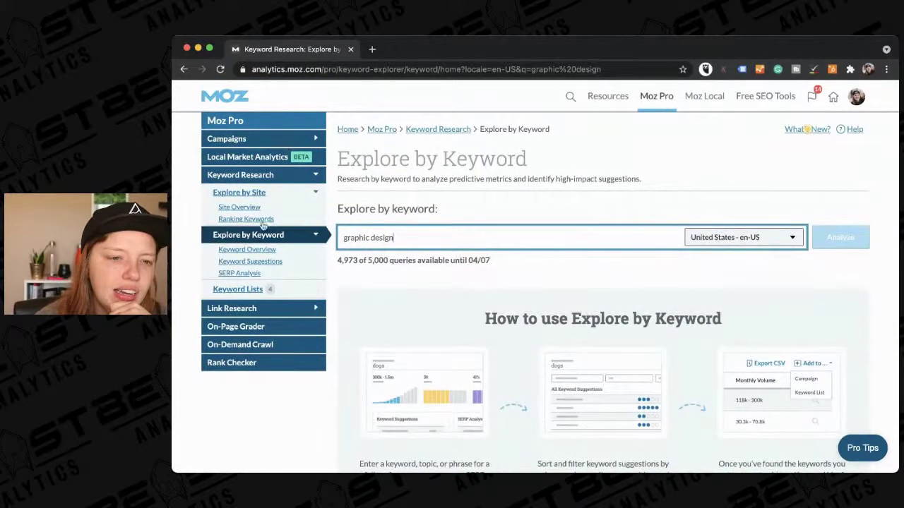
Step: Open the Fanzo keyword list and examine its charts for monthly volume, SERP features, difficulty, organic CTR and priority
{"action": "left_click", "coordinate": [247, 291]}
{"action": "scroll", "coordinate": [385, 233], "scroll_direction": "down", "scroll_amount": 1}
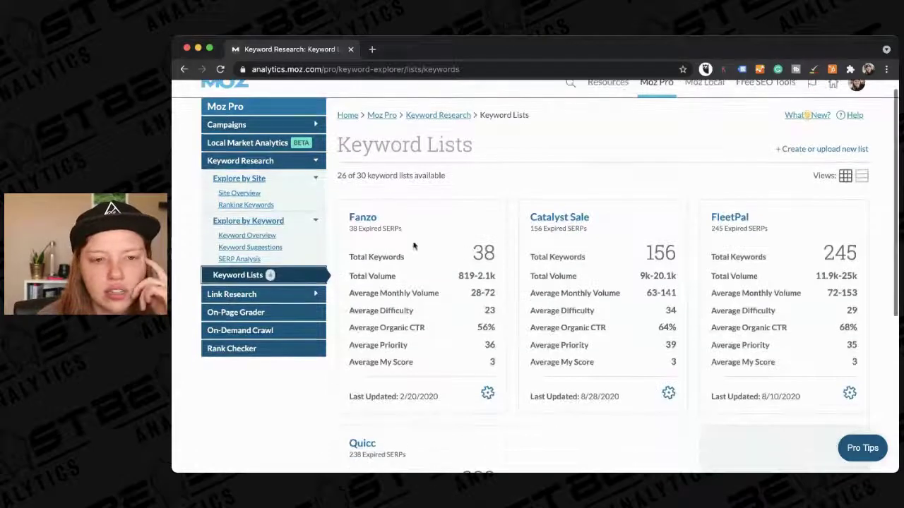
{"action": "left_click", "coordinate": [374, 221]}
{"action": "scroll", "coordinate": [420, 279], "scroll_direction": "down", "scroll_amount": 5}
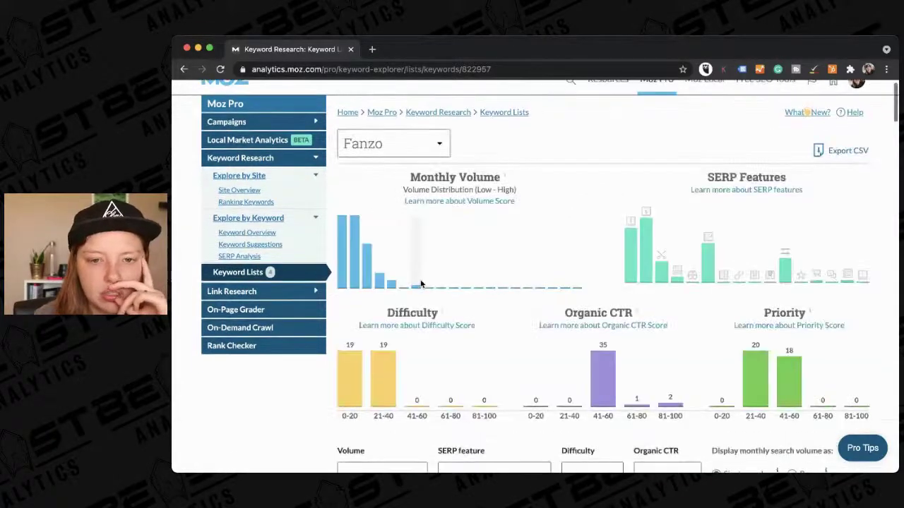
{"action": "scroll", "coordinate": [422, 284], "scroll_direction": "up", "scroll_amount": 4}
{"action": "scroll", "coordinate": [420, 284], "scroll_direction": "up", "scroll_amount": 1}
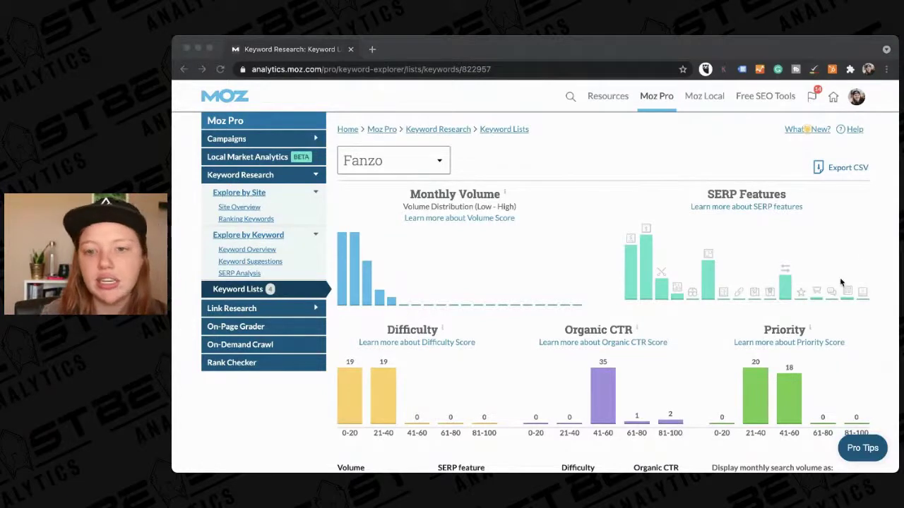
{"action": "left_click", "coordinate": [870, 231]}
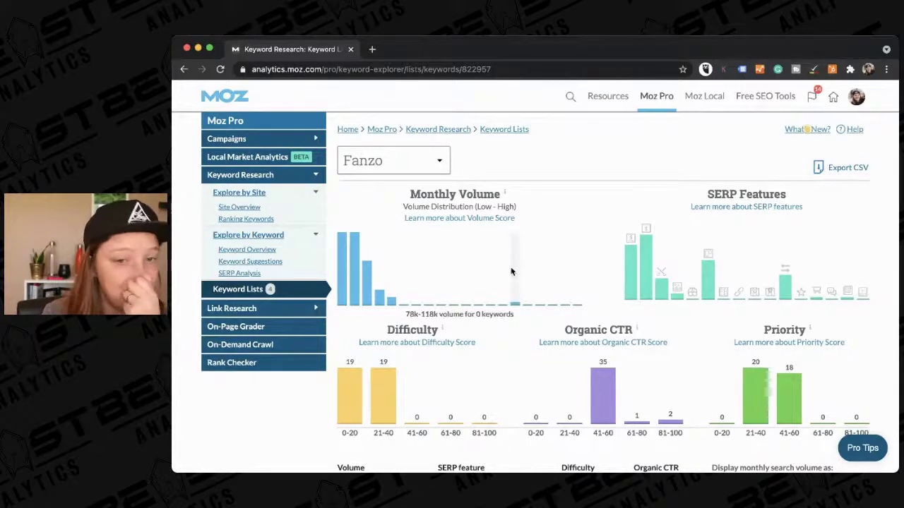
{"action": "scroll", "coordinate": [508, 270], "scroll_direction": "down", "scroll_amount": 3}
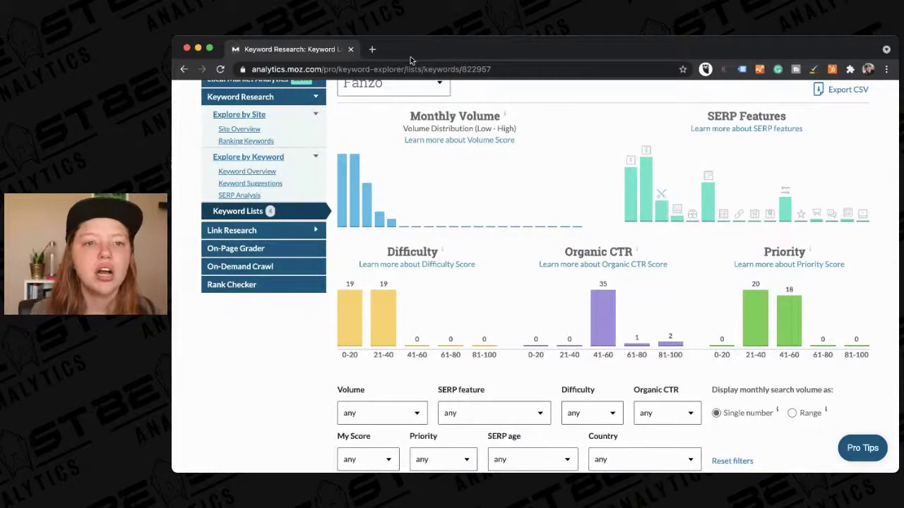
Step: Search Google in a new browser tab for "ho often to cut hair"
{"action": "left_click", "coordinate": [373, 49]}
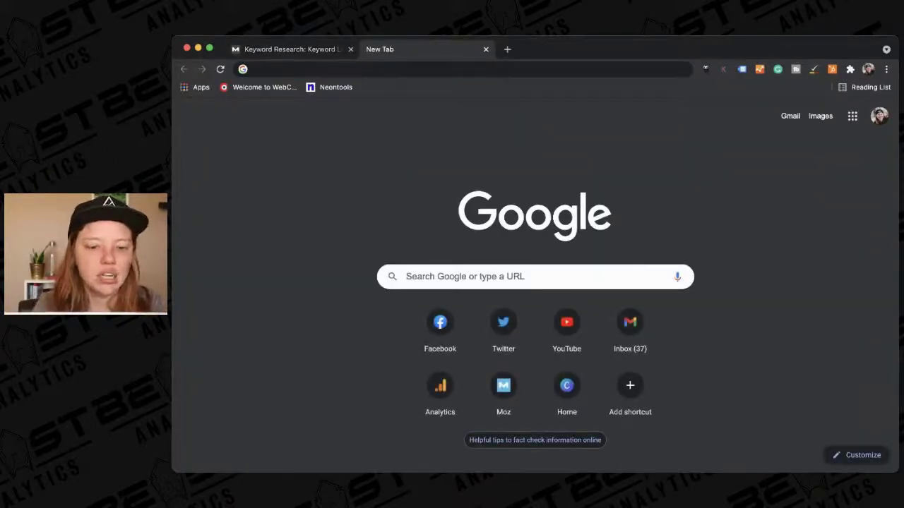
{"action": "type", "text": "ho often"}
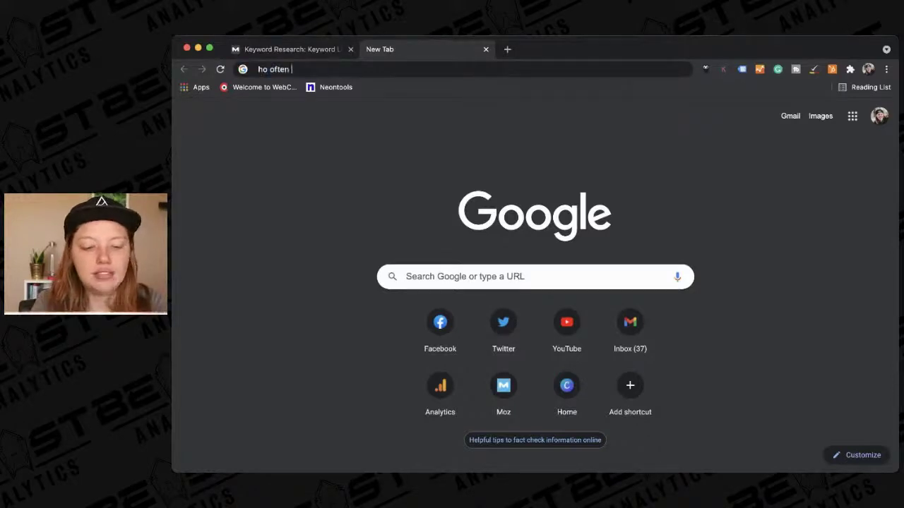
{"action": "type", "text": "ir"}
{"action": "key", "text": "Return"}
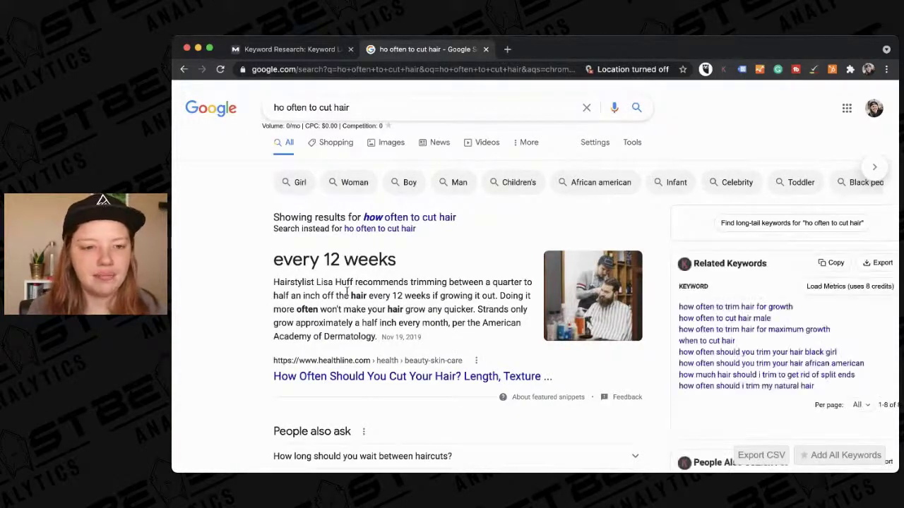
Step: Compare the Fanzo list's SERP features chart with the featured snippet and People also ask questions in the haircut search results
{"action": "left_click", "coordinate": [293, 50]}
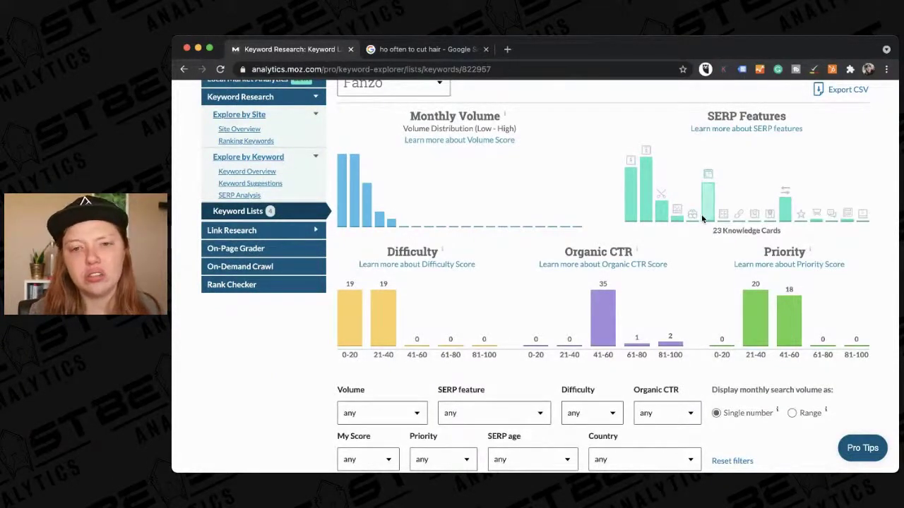
{"action": "left_click", "coordinate": [440, 48]}
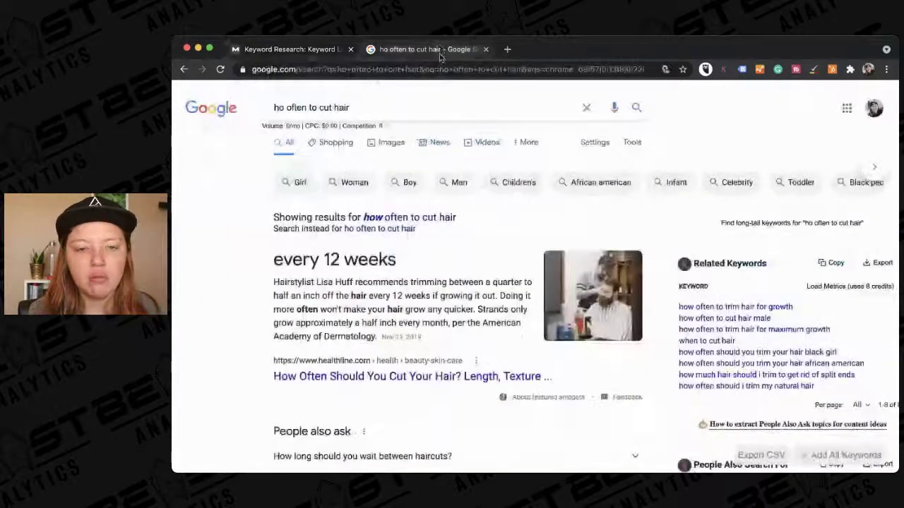
{"action": "scroll", "coordinate": [478, 228], "scroll_direction": "down", "scroll_amount": 3}
{"action": "scroll", "coordinate": [478, 231], "scroll_direction": "down", "scroll_amount": 2}
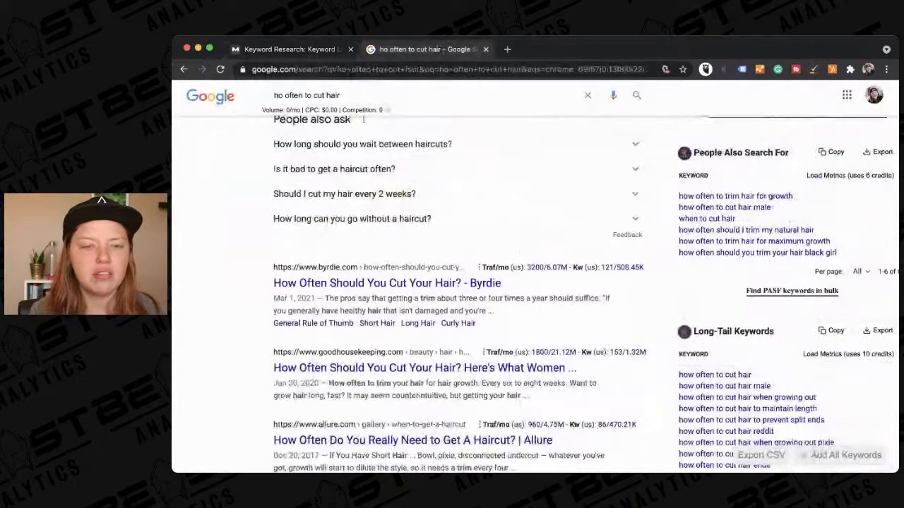
{"action": "scroll", "coordinate": [492, 302], "scroll_direction": "up", "scroll_amount": 5}
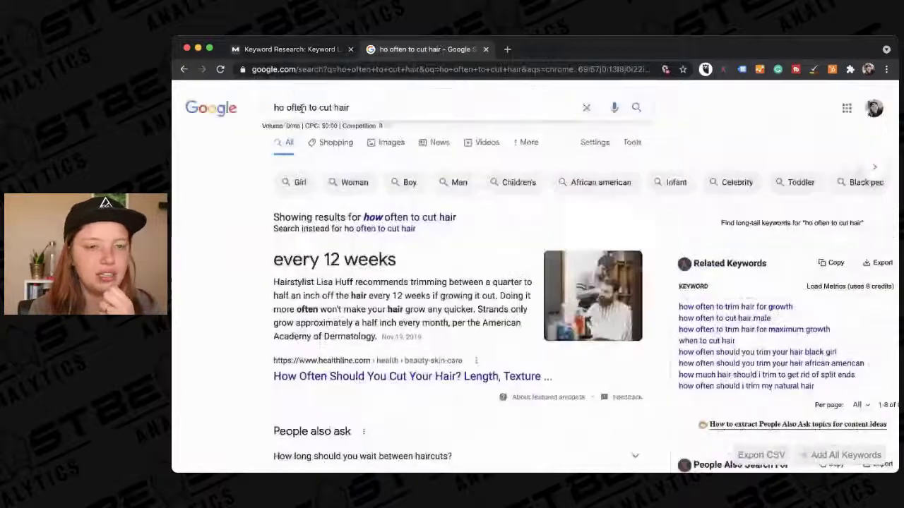
Step: Replace the haircut query with "jeff bezos" and run the Google search
{"action": "double_click", "coordinate": [297, 107]}
{"action": "triple_click", "coordinate": [303, 108]}
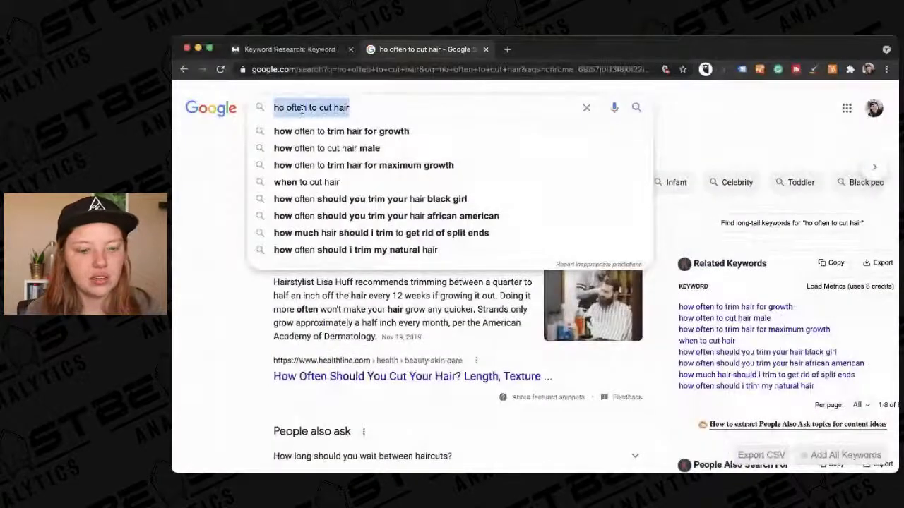
{"action": "type", "text": "j"}
{"action": "key", "text": "BackSpace"}
{"action": "type", "text": "j"}
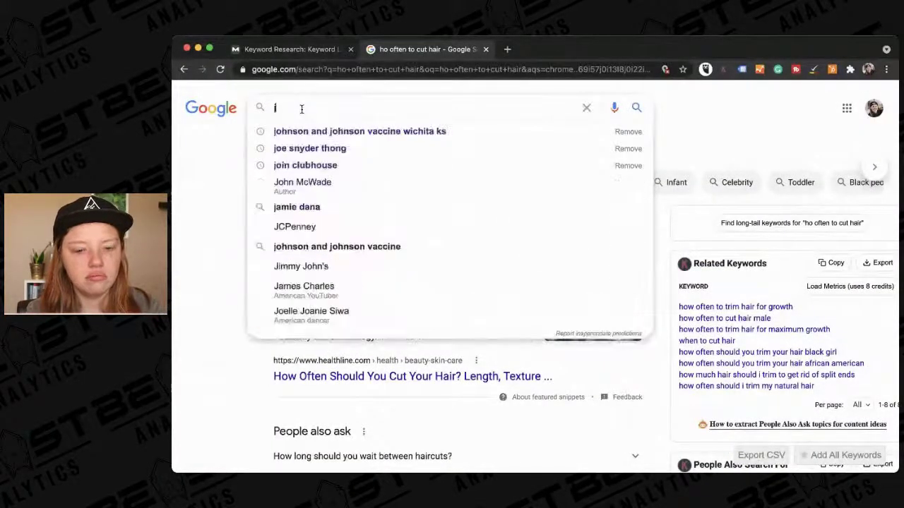
{"action": "type", "text": "eff be"}
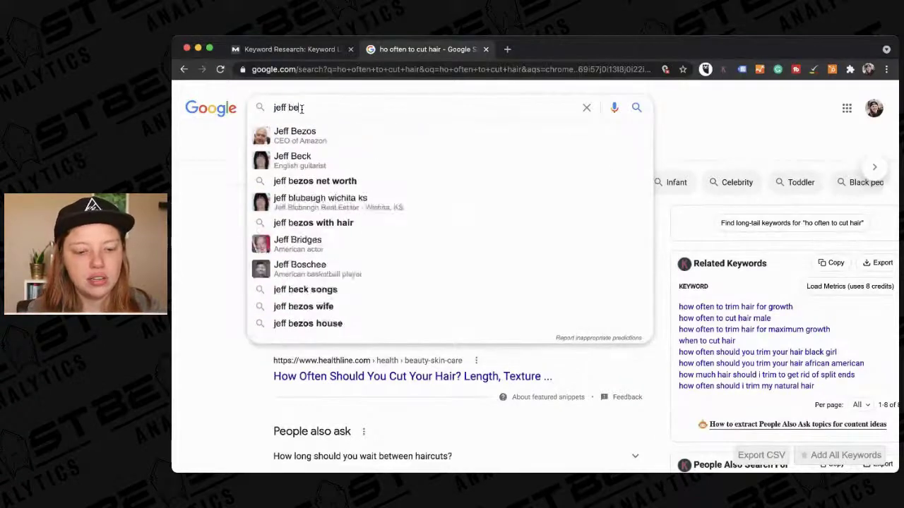
{"action": "type", "text": "zos"}
{"action": "key", "text": "Return"}
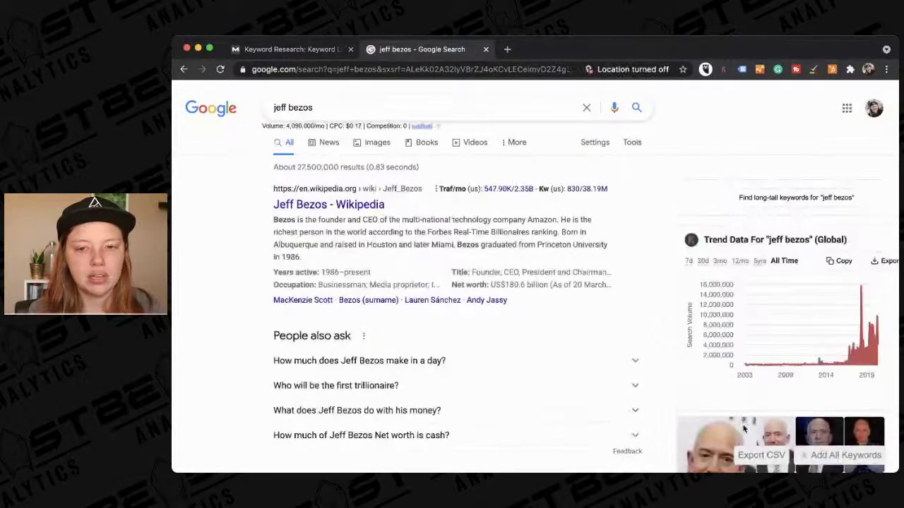
Step: Check the Fanzo SERP features chart against the jeff bezos results, viewing the page down to the related searches
{"action": "scroll", "coordinate": [721, 373], "scroll_direction": "down", "scroll_amount": 5}
{"action": "left_click", "coordinate": [286, 49]}
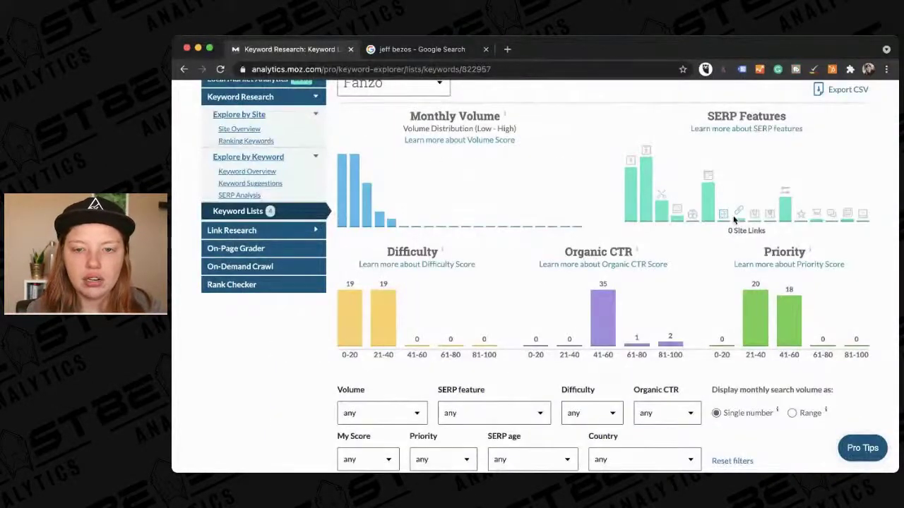
{"action": "left_click", "coordinate": [437, 49]}
{"action": "scroll", "coordinate": [408, 308], "scroll_direction": "down", "scroll_amount": 8}
{"action": "scroll", "coordinate": [408, 308], "scroll_direction": "down", "scroll_amount": 10}
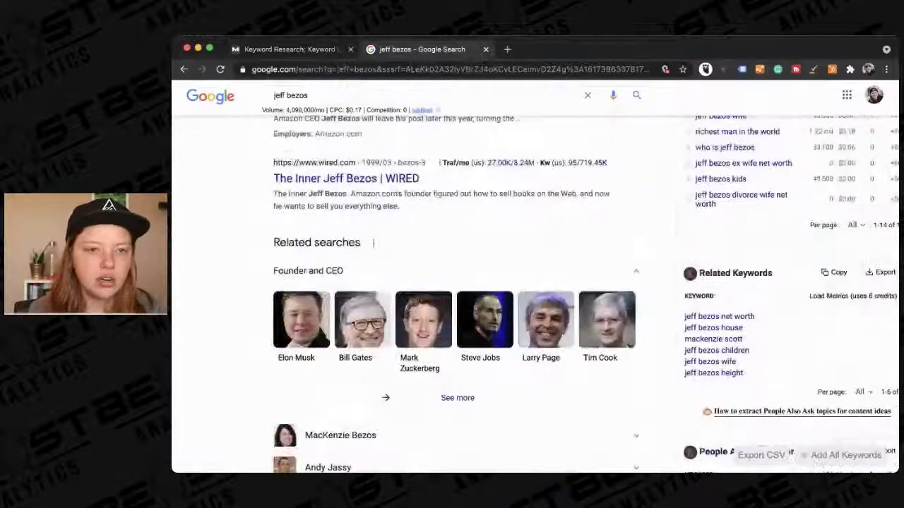
Step: Search Google for "graphic design agency" and skim its organic results and People also ask questions
{"action": "double_click", "coordinate": [289, 97]}
{"action": "left_click", "coordinate": [289, 100]}
{"action": "type", "text": "graphic d"}
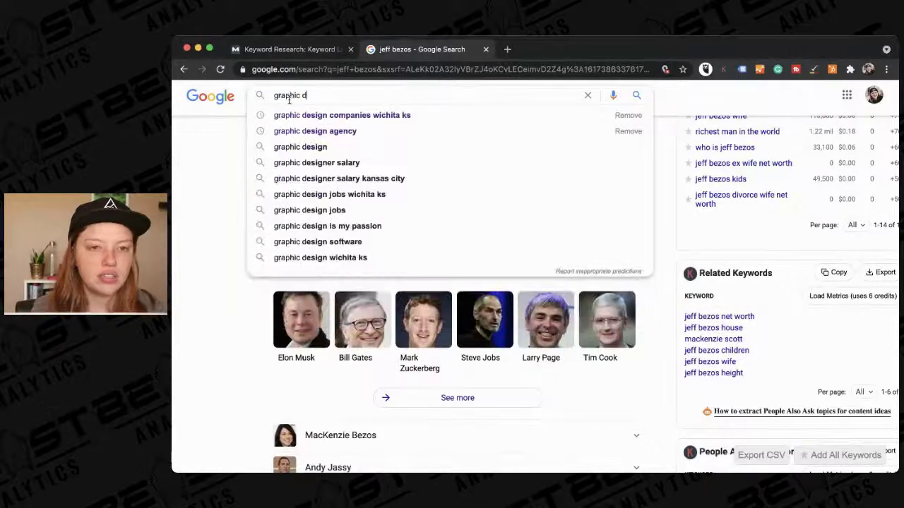
{"action": "left_click", "coordinate": [314, 130]}
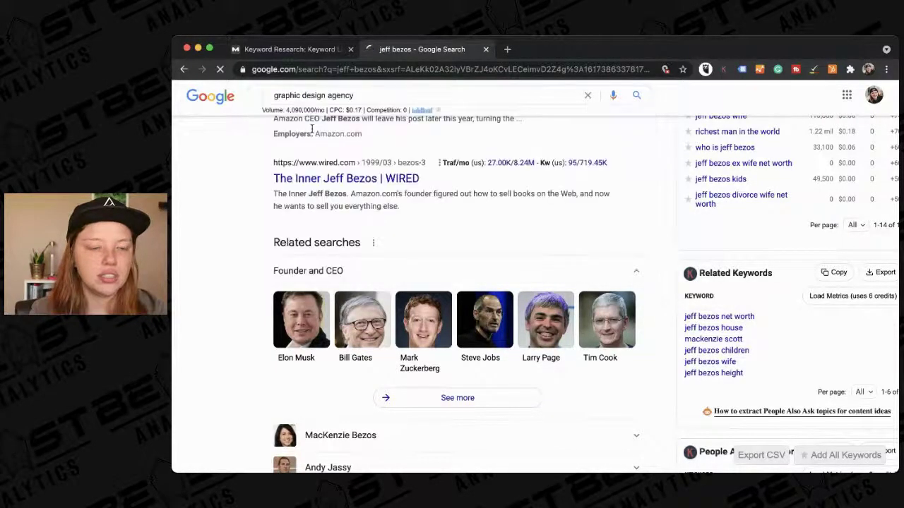
{"action": "scroll", "coordinate": [324, 325], "scroll_direction": "down", "scroll_amount": 15}
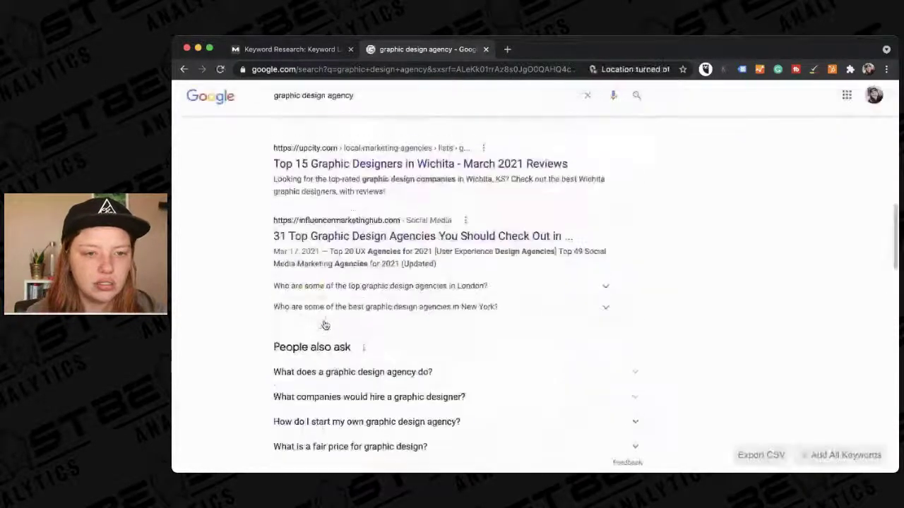
{"action": "scroll", "coordinate": [327, 315], "scroll_direction": "down", "scroll_amount": 10}
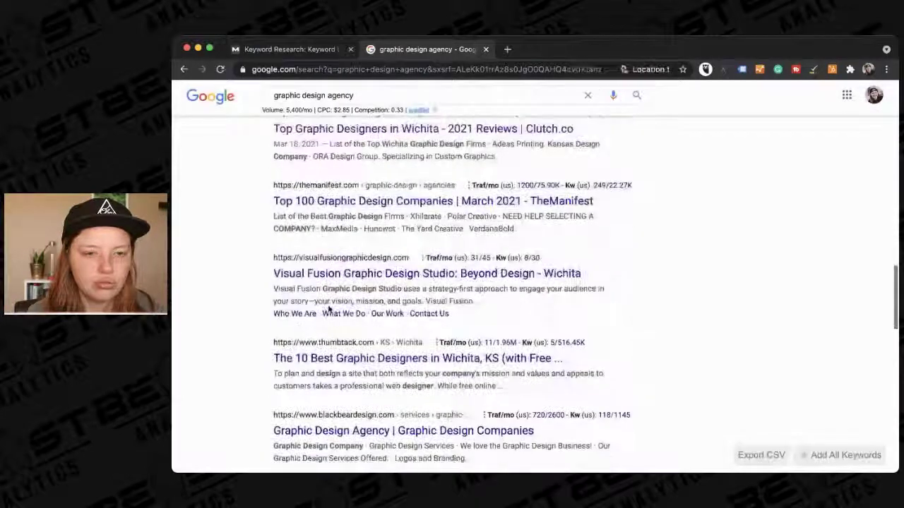
{"action": "scroll", "coordinate": [328, 306], "scroll_direction": "down", "scroll_amount": 3}
Step: Search Google for "cassandra bryan design" and skim its organic results and business profile
{"action": "left_click", "coordinate": [357, 95]}
{"action": "left_click_drag", "start_coordinate": [271, 96], "coordinate": [220, 96]}
{"action": "type", "text": "cassand"}
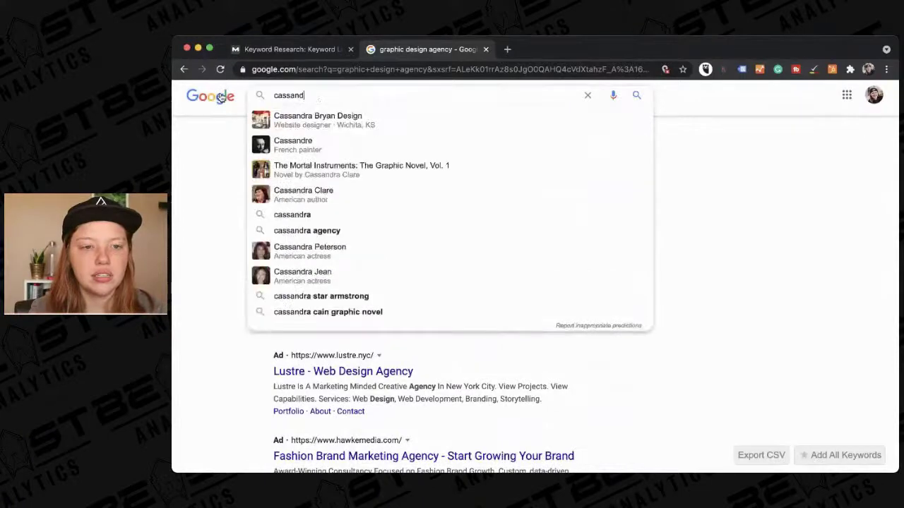
{"action": "left_click", "coordinate": [265, 116]}
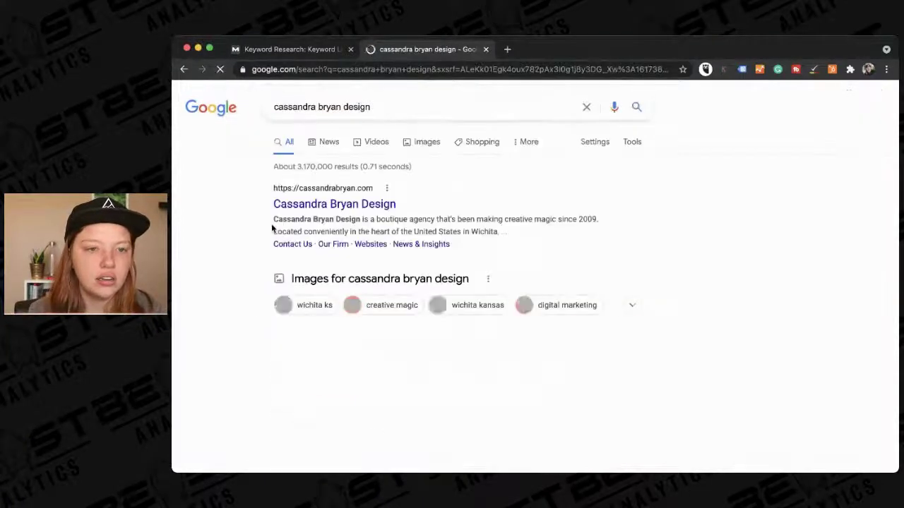
{"action": "scroll", "coordinate": [272, 227], "scroll_direction": "down", "scroll_amount": 10}
{"action": "scroll", "coordinate": [272, 228], "scroll_direction": "down", "scroll_amount": 5}
{"action": "scroll", "coordinate": [272, 227], "scroll_direction": "down", "scroll_amount": 10}
{"action": "scroll", "coordinate": [272, 228], "scroll_direction": "up", "scroll_amount": 6}
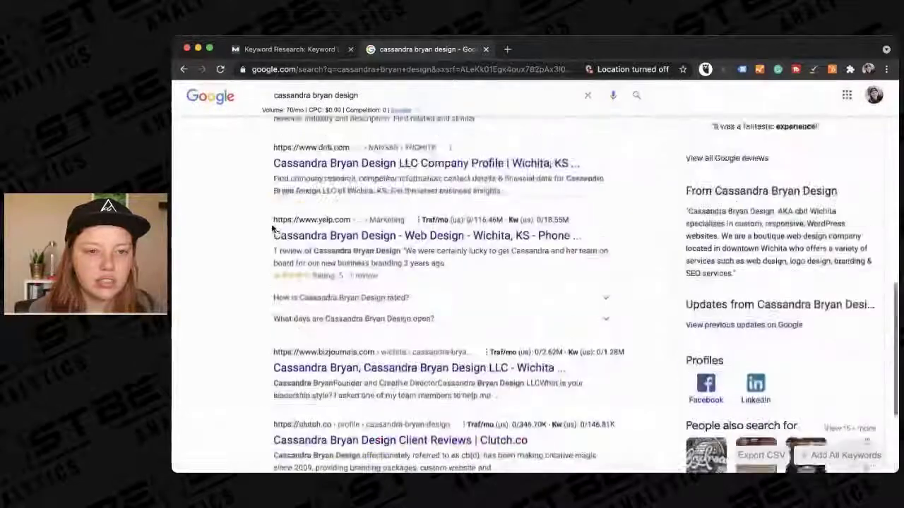
Step: Search Google for "copp media wichita ks" and view the site links, review ratings and business profile on the results page
{"action": "left_click", "coordinate": [332, 92]}
{"action": "key", "text": "ctrl+a"}
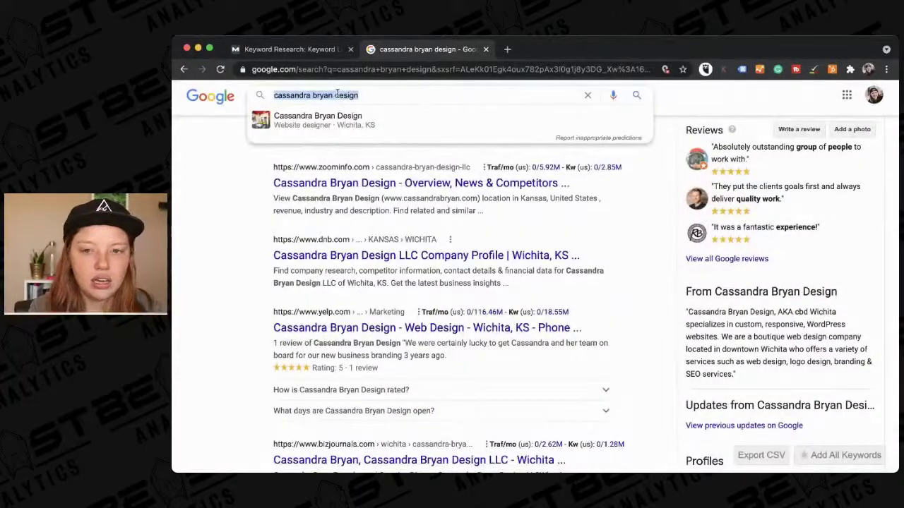
{"action": "type", "text": "coop med"}
{"action": "left_click", "coordinate": [311, 116]}
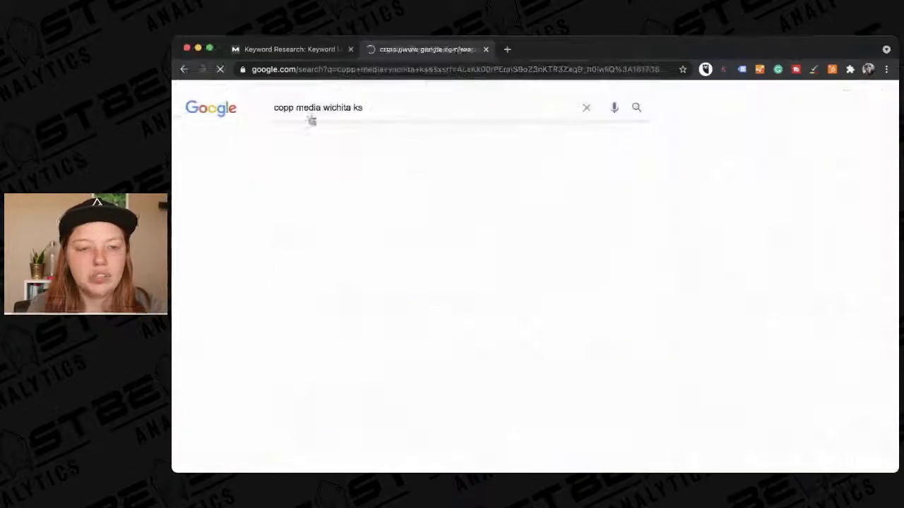
{"action": "scroll", "coordinate": [363, 180], "scroll_direction": "down", "scroll_amount": 1}
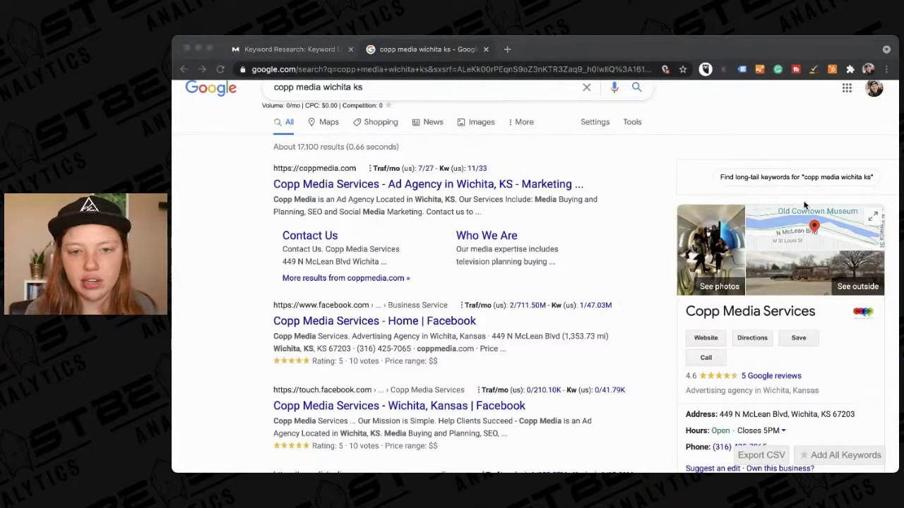
{"action": "left_click", "coordinate": [807, 143]}
{"action": "scroll", "coordinate": [519, 372], "scroll_direction": "up", "scroll_amount": 1}
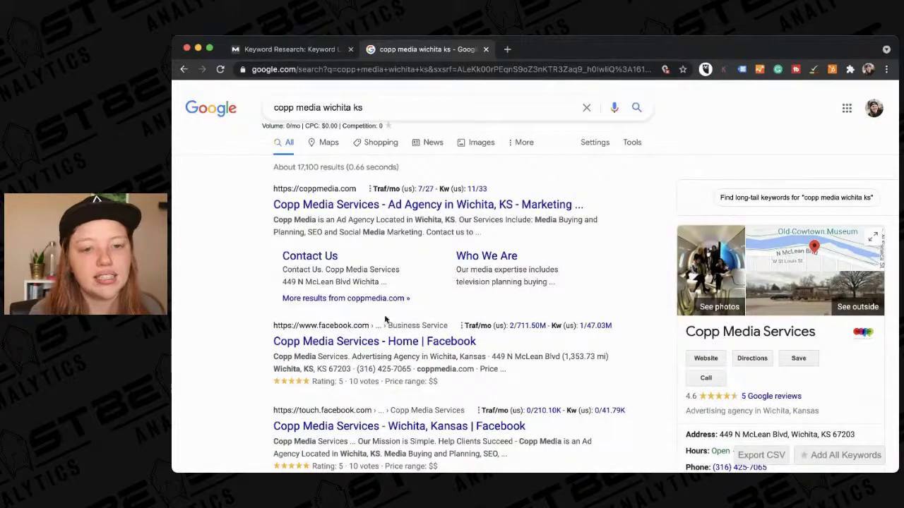
Step: Compare the Fanzo list's SERP features chart, including Shopping (Paid), with the copp media search results
{"action": "left_click", "coordinate": [292, 49]}
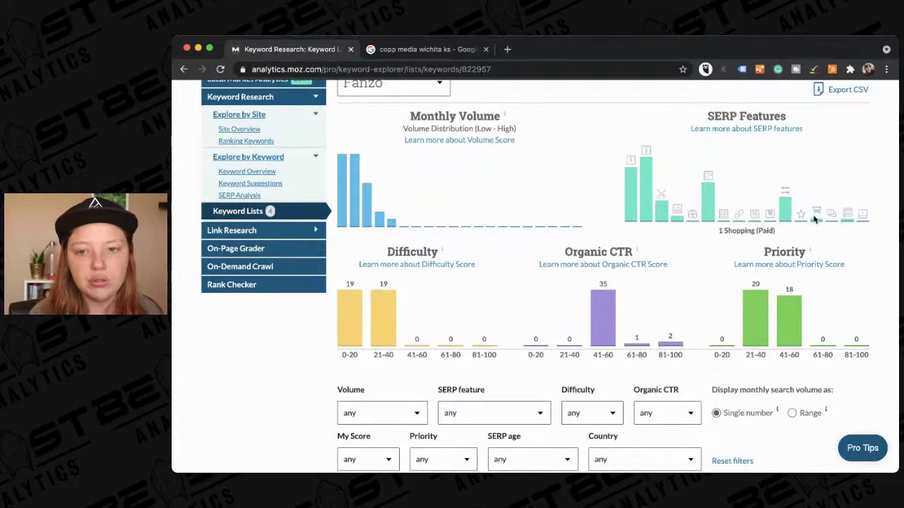
{"action": "left_click", "coordinate": [475, 55]}
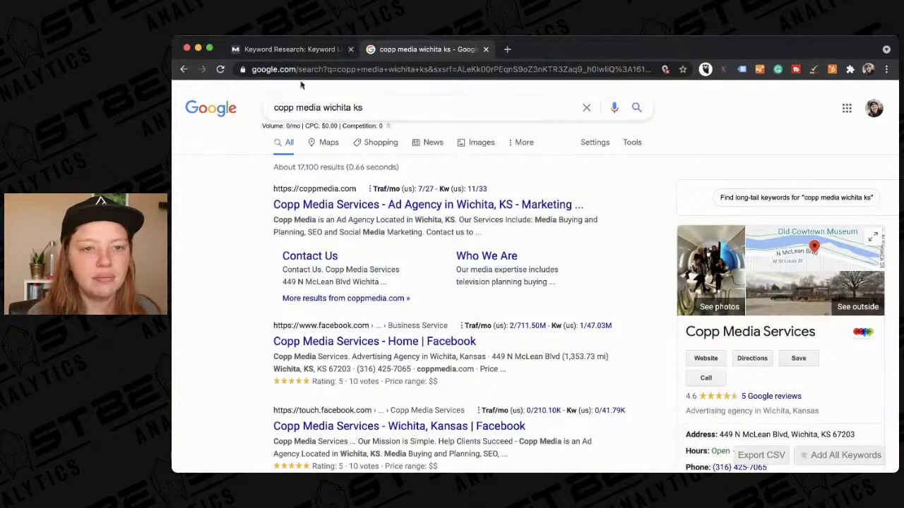
{"action": "left_click", "coordinate": [293, 49]}
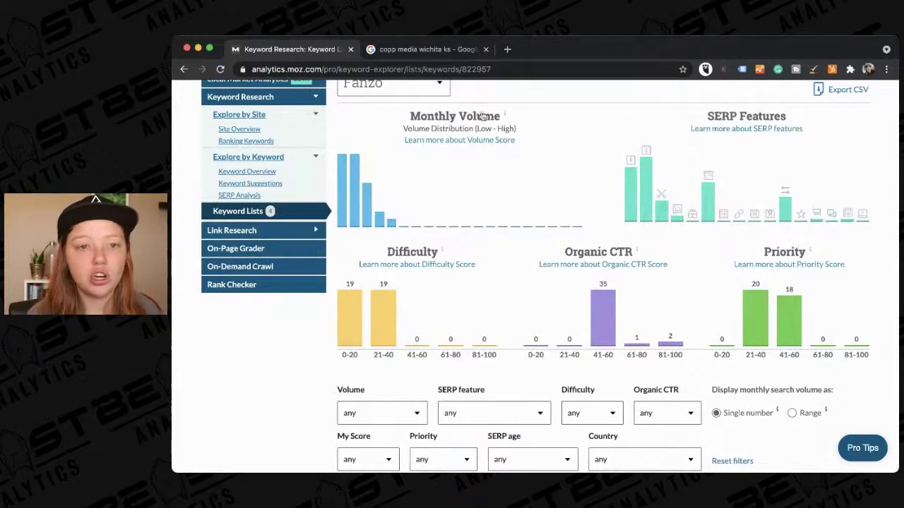
Step: Replace the copp media query with "nike shoes" and run the Google search
{"action": "left_click", "coordinate": [424, 50]}
{"action": "left_click", "coordinate": [375, 107]}
{"action": "triple_click", "coordinate": [375, 107]}
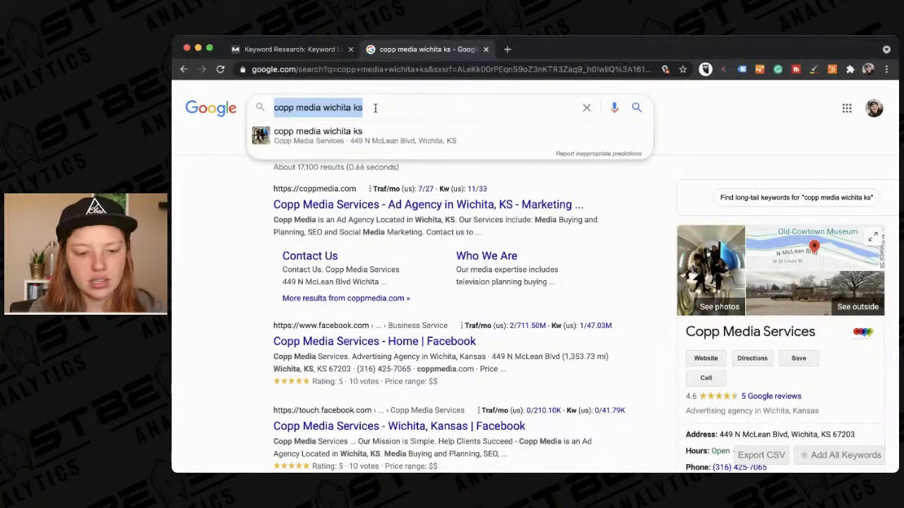
{"action": "type", "text": "nike shoes"}
{"action": "key", "text": "Return"}
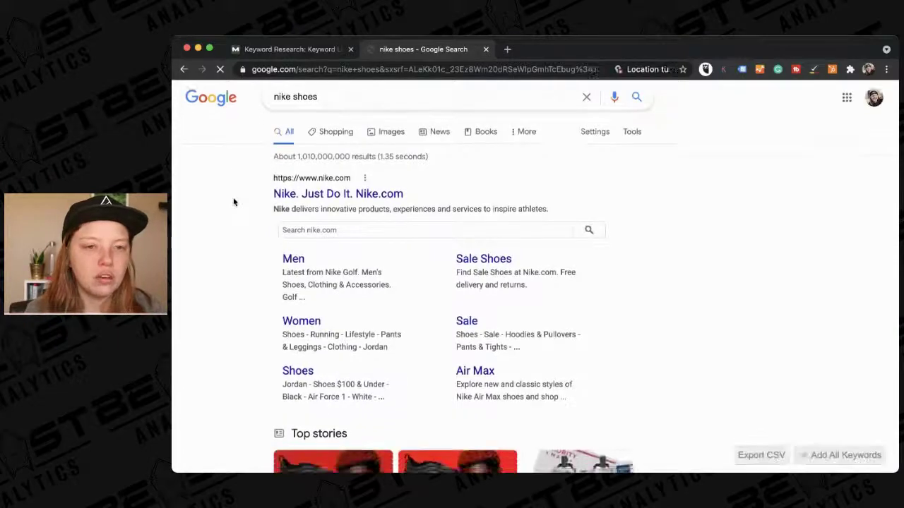
Step: Skim the nike shoes results for shopping features, from the site links and top stories down to the related searches
{"action": "scroll", "coordinate": [233, 202], "scroll_direction": "down", "scroll_amount": 15}
{"action": "scroll", "coordinate": [233, 202], "scroll_direction": "up", "scroll_amount": 10}
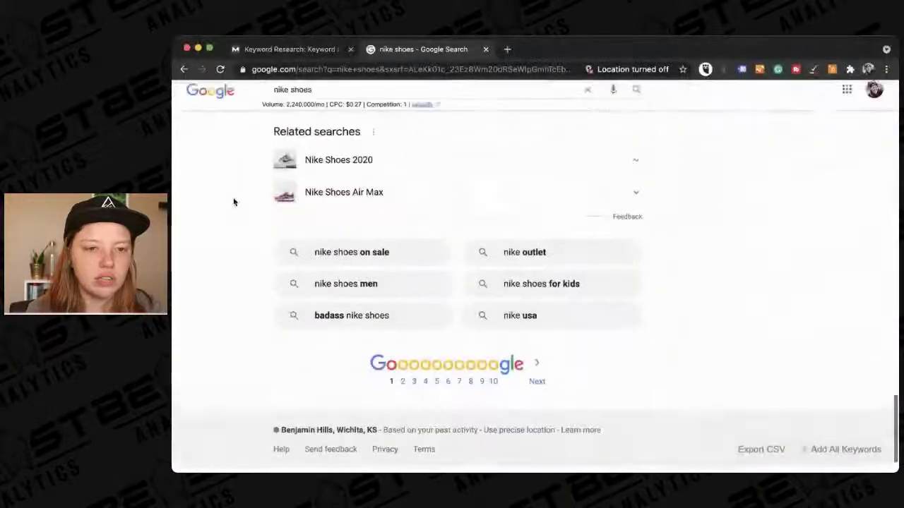
{"action": "scroll", "coordinate": [233, 202], "scroll_direction": "down", "scroll_amount": 10}
{"action": "scroll", "coordinate": [233, 212], "scroll_direction": "up", "scroll_amount": 20}
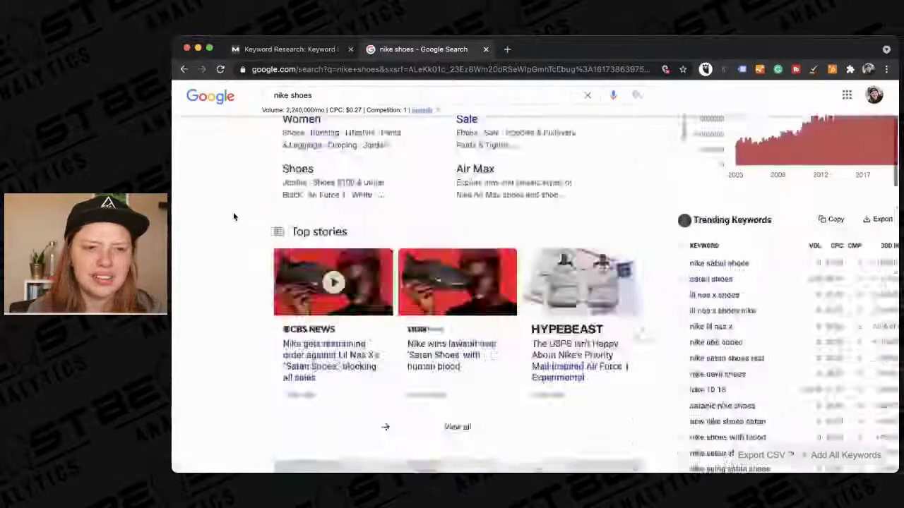
{"action": "scroll", "coordinate": [234, 216], "scroll_direction": "down", "scroll_amount": 10}
{"action": "scroll", "coordinate": [234, 216], "scroll_direction": "up", "scroll_amount": 4}
{"action": "scroll", "coordinate": [234, 216], "scroll_direction": "down", "scroll_amount": 4}
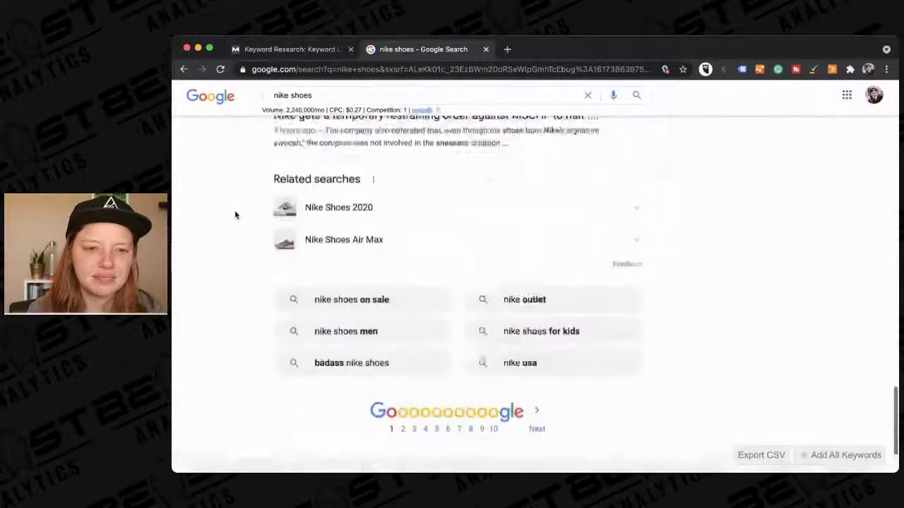
Step: Open the second page of nike shoes results and skim it for shopping features
{"action": "left_click", "coordinate": [404, 391]}
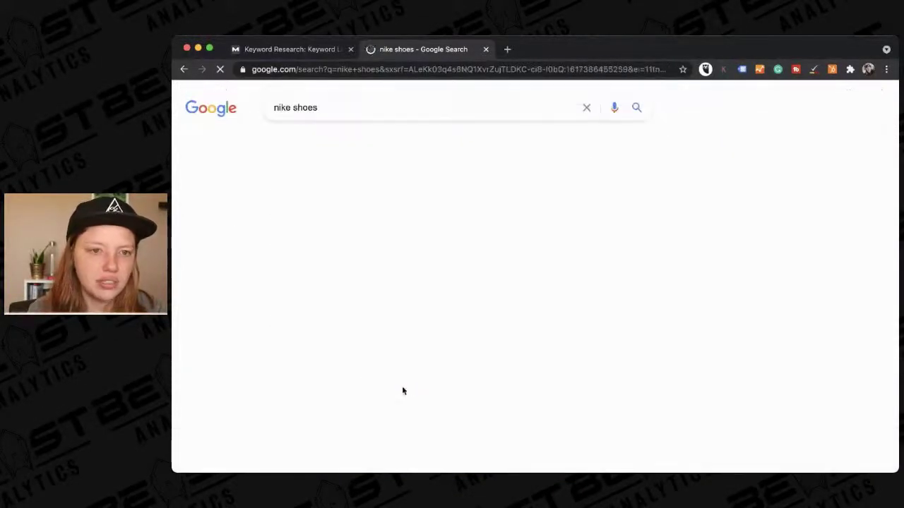
{"action": "scroll", "coordinate": [403, 390], "scroll_direction": "down", "scroll_amount": 15}
{"action": "scroll", "coordinate": [403, 390], "scroll_direction": "up", "scroll_amount": 6}
{"action": "scroll", "coordinate": [404, 392], "scroll_direction": "up", "scroll_amount": 10}
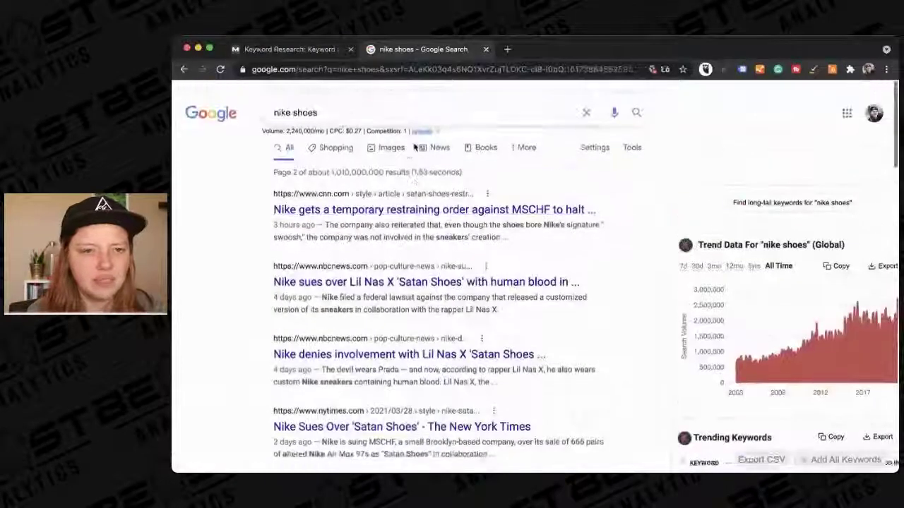
Step: Search Google for the suggested query "puma shoes" and skim its local stores, images and People also ask questions
{"action": "left_click", "coordinate": [338, 108]}
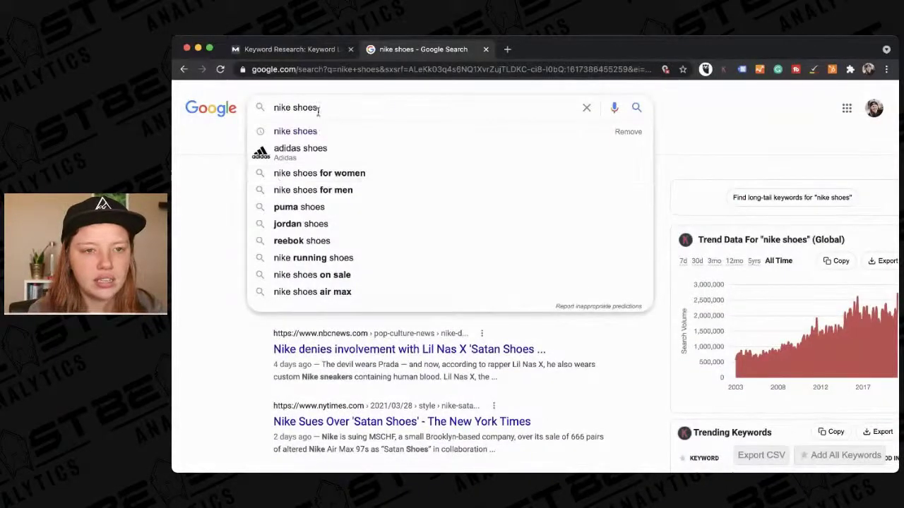
{"action": "left_click", "coordinate": [299, 207]}
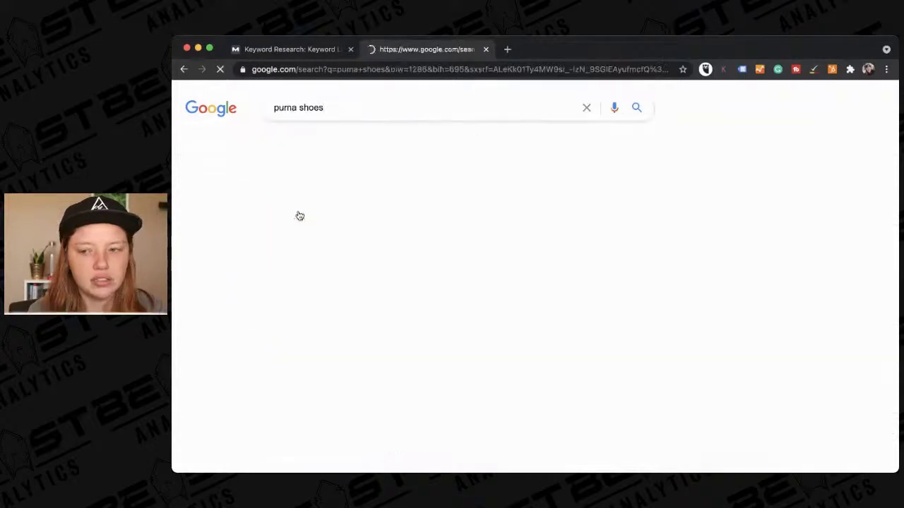
{"action": "scroll", "coordinate": [358, 251], "scroll_direction": "down", "scroll_amount": 20}
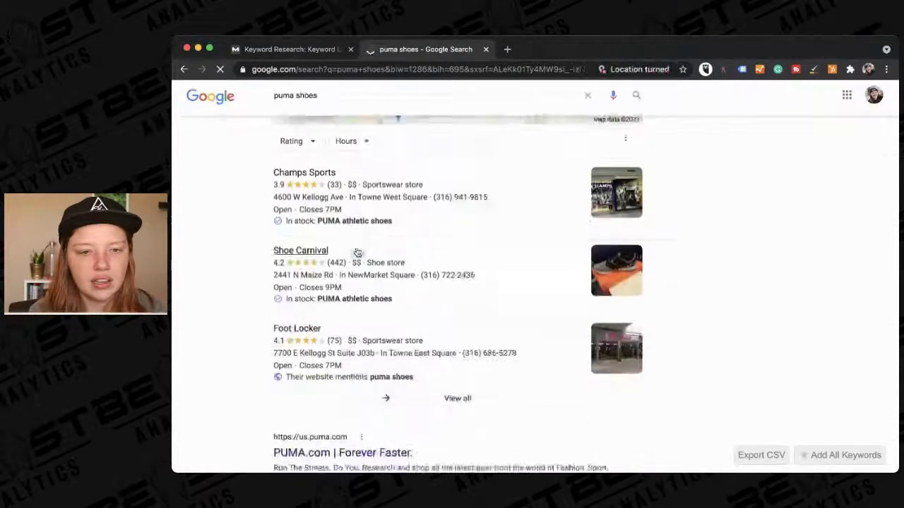
{"action": "scroll", "coordinate": [357, 250], "scroll_direction": "up", "scroll_amount": 2}
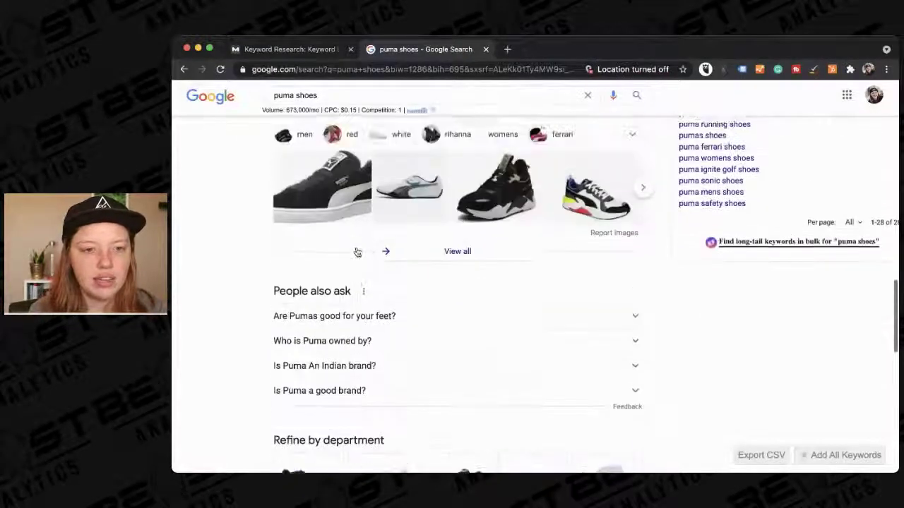
{"action": "scroll", "coordinate": [357, 250], "scroll_direction": "down", "scroll_amount": 10}
Step: Refine the Google query to "puma shoes size 6" and run the search
{"action": "left_click", "coordinate": [357, 95]}
{"action": "type", "text": "size 6"}
{"action": "key", "text": "Return"}
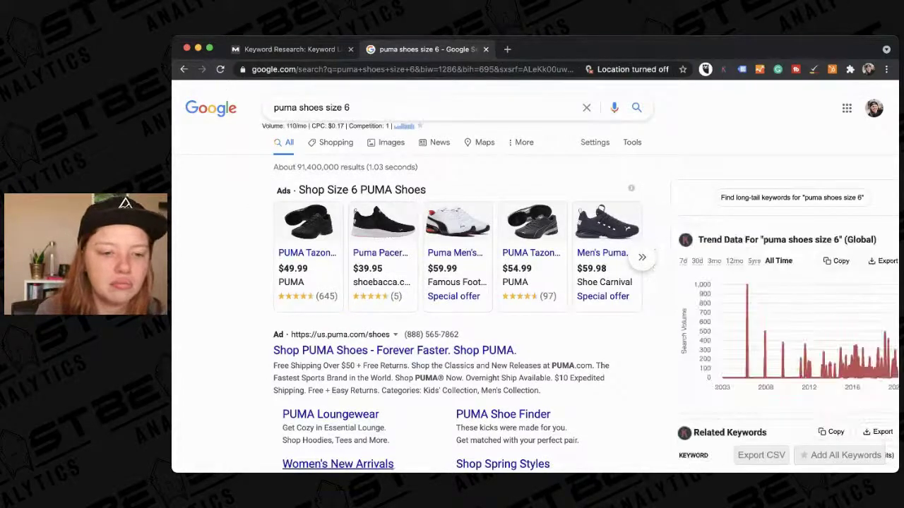
Step: Compare the PUMA shopping ads with the Fanzo SERP features chart, checking its Shopping (Paid) and Tweets bars
{"action": "left_click", "coordinate": [786, 147]}
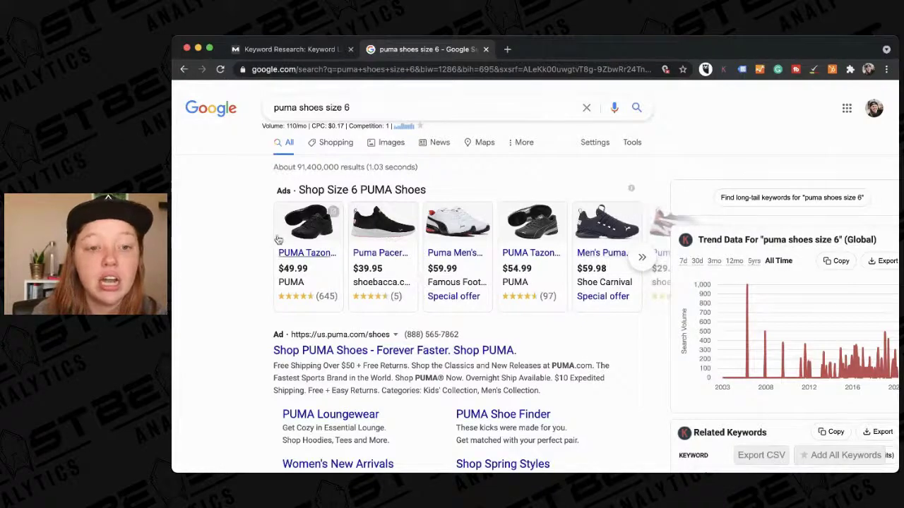
{"action": "mouse_move", "coordinate": [275, 232]}
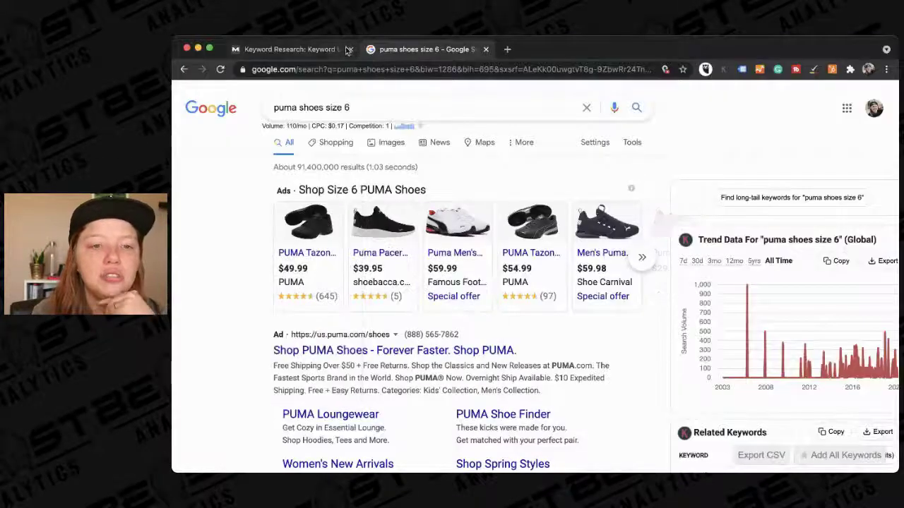
{"action": "left_click", "coordinate": [310, 49]}
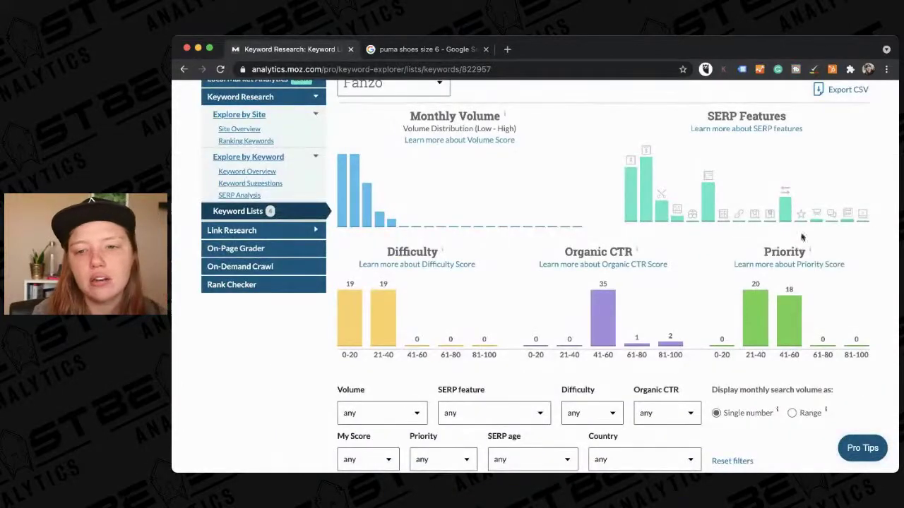
{"action": "mouse_move", "coordinate": [817, 214]}
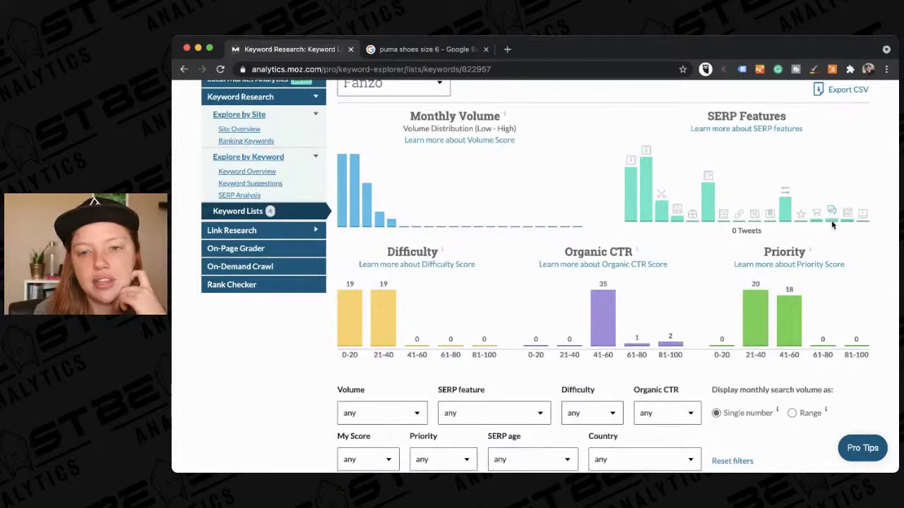
Step: Search Google for the BEAST Analytics owner's full name and view the Twitter carousel in the results
{"action": "left_click", "coordinate": [414, 50]}
{"action": "left_click", "coordinate": [347, 104]}
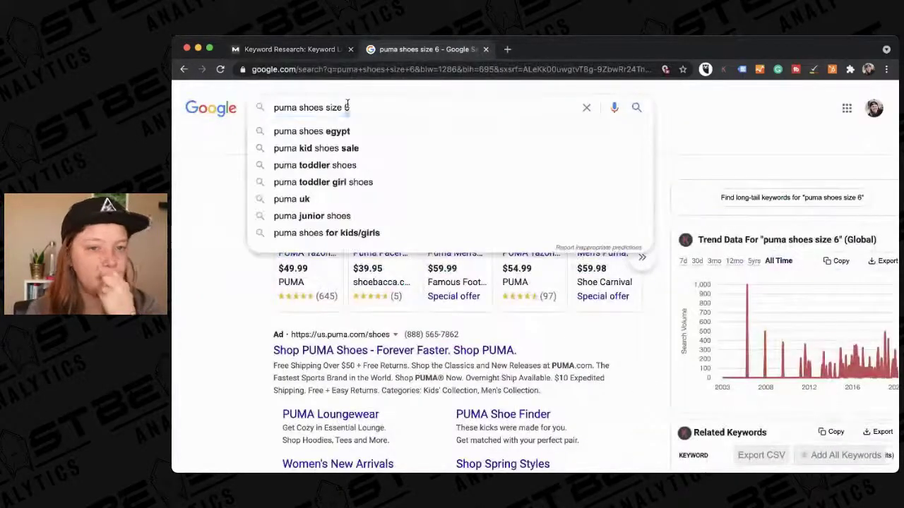
{"action": "key", "text": "super+a"}
{"action": "type", "text": "brie e"}
{"action": "left_click", "coordinate": [346, 132]}
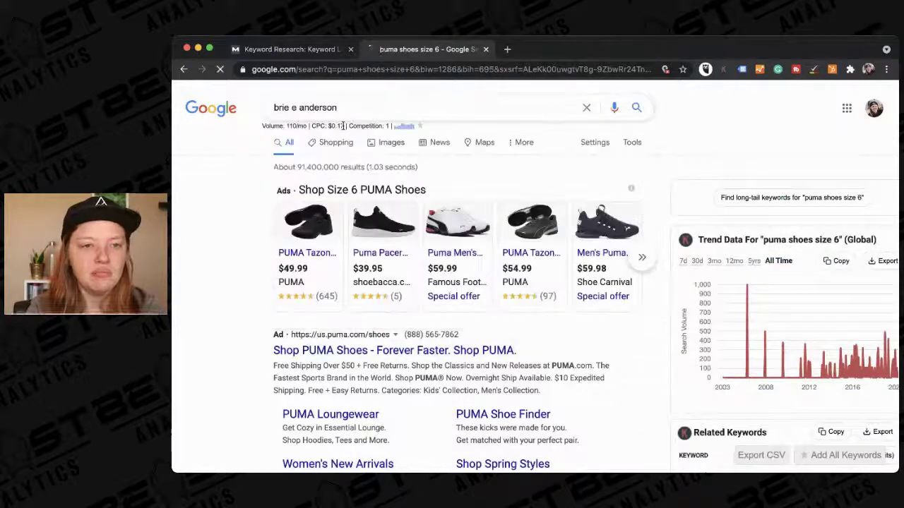
{"action": "scroll", "coordinate": [369, 266], "scroll_direction": "down", "scroll_amount": 3}
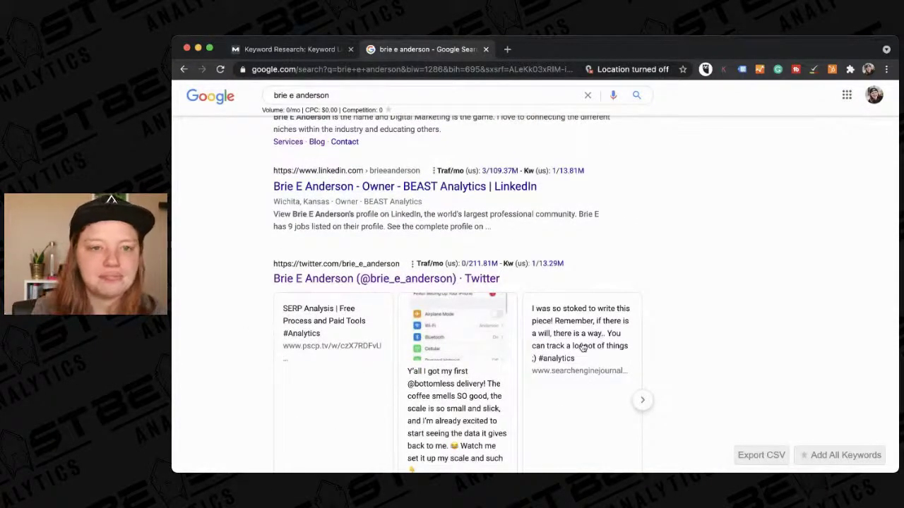
Step: Check the Top Story feature in the Fanzo SERP features chart, and skim the name search results again
{"action": "left_click", "coordinate": [320, 50]}
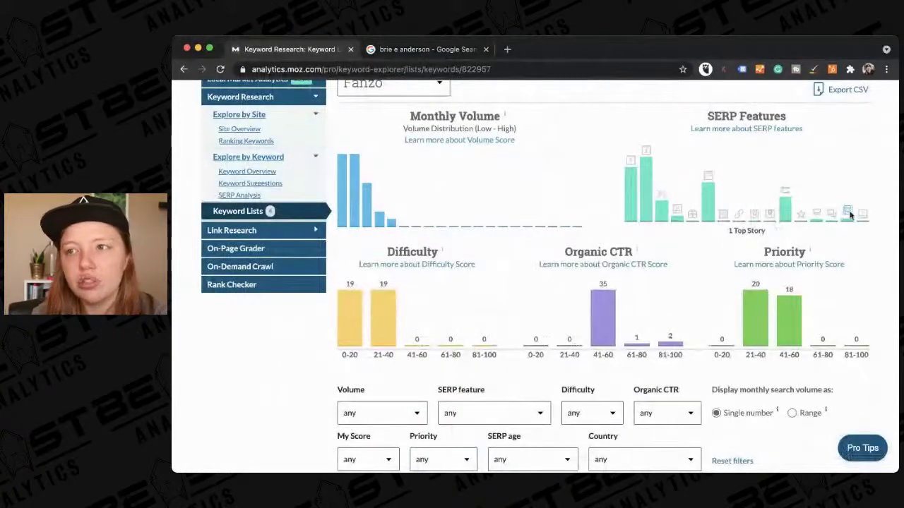
{"action": "left_click", "coordinate": [413, 46]}
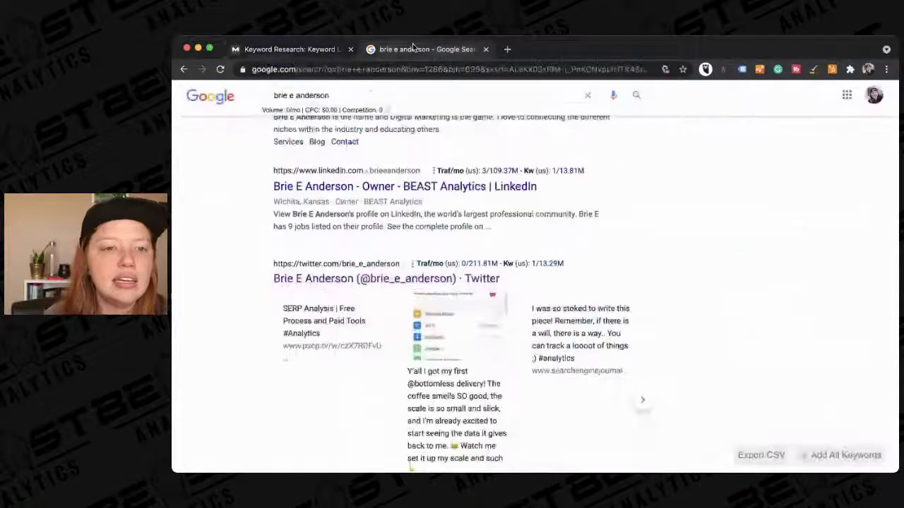
{"action": "left_click", "coordinate": [360, 92]}
{"action": "scroll", "coordinate": [210, 327], "scroll_direction": "down", "scroll_amount": 15}
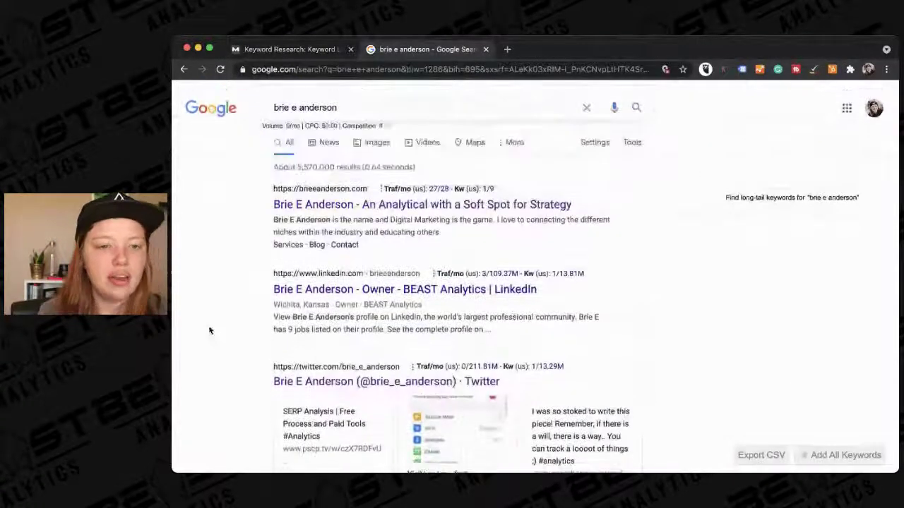
{"action": "scroll", "coordinate": [210, 327], "scroll_direction": "up", "scroll_amount": 15}
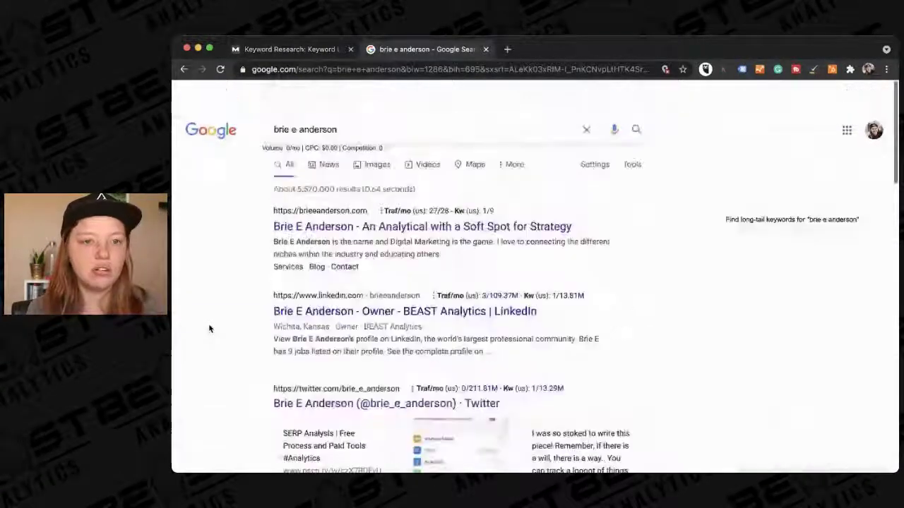
Step: Search Google for "jeff bezos" and view the Top stories block in the results
{"action": "triple_click", "coordinate": [332, 108]}
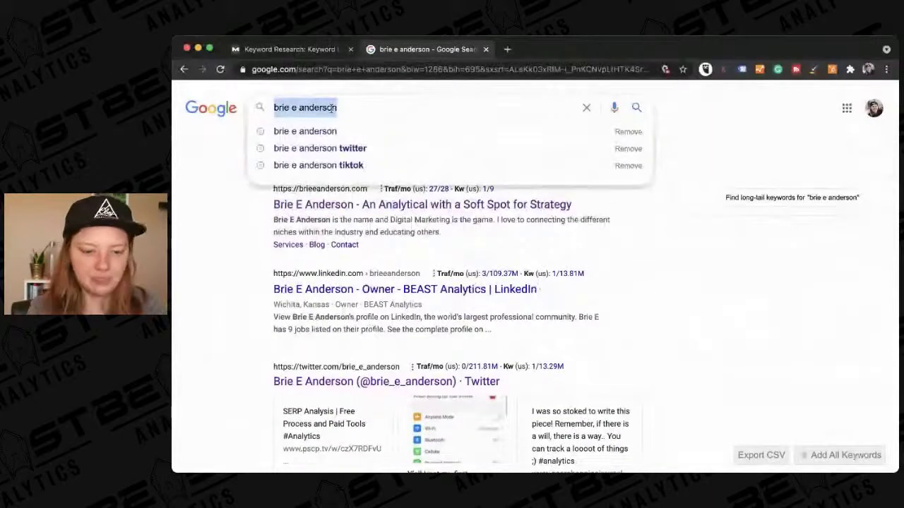
{"action": "type", "text": "jeff"}
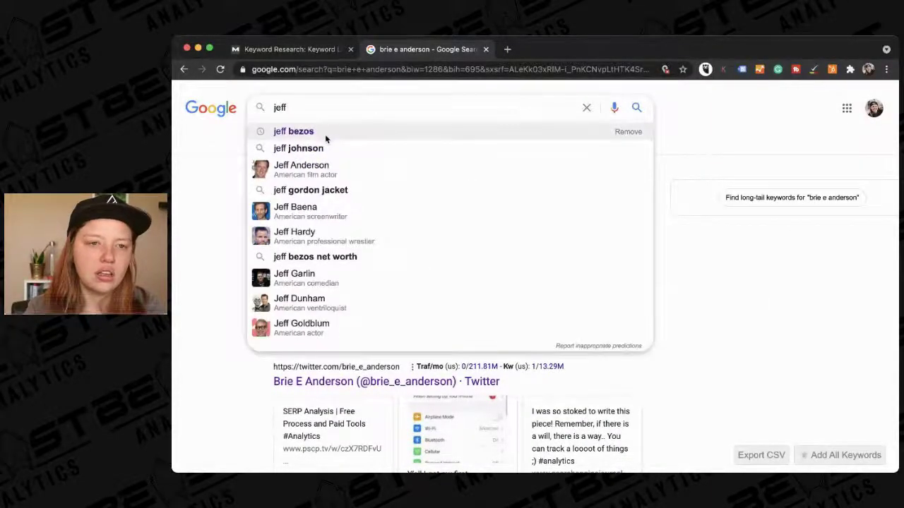
{"action": "left_click", "coordinate": [325, 135]}
{"action": "scroll", "coordinate": [320, 230], "scroll_direction": "down", "scroll_amount": 5}
{"action": "scroll", "coordinate": [310, 205], "scroll_direction": "down", "scroll_amount": 5}
{"action": "scroll", "coordinate": [297, 212], "scroll_direction": "up", "scroll_amount": 4}
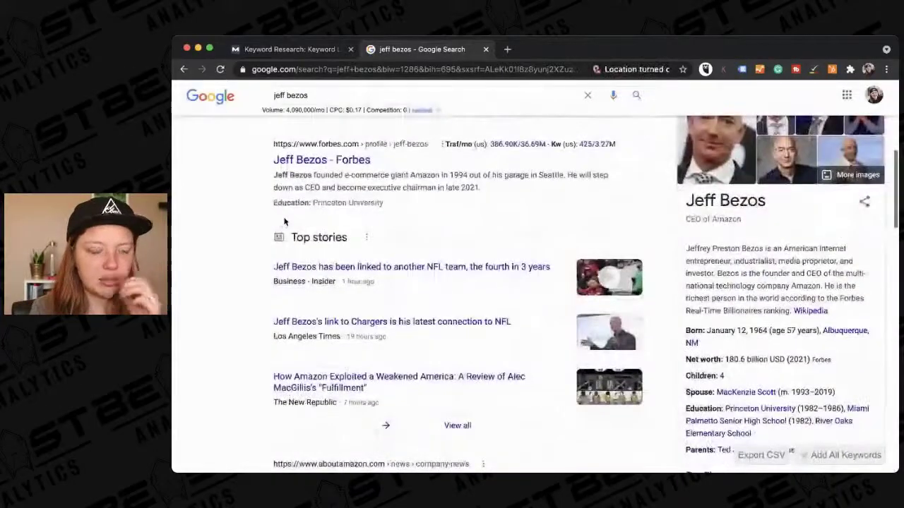
{"action": "scroll", "coordinate": [285, 221], "scroll_direction": "down", "scroll_amount": 1}
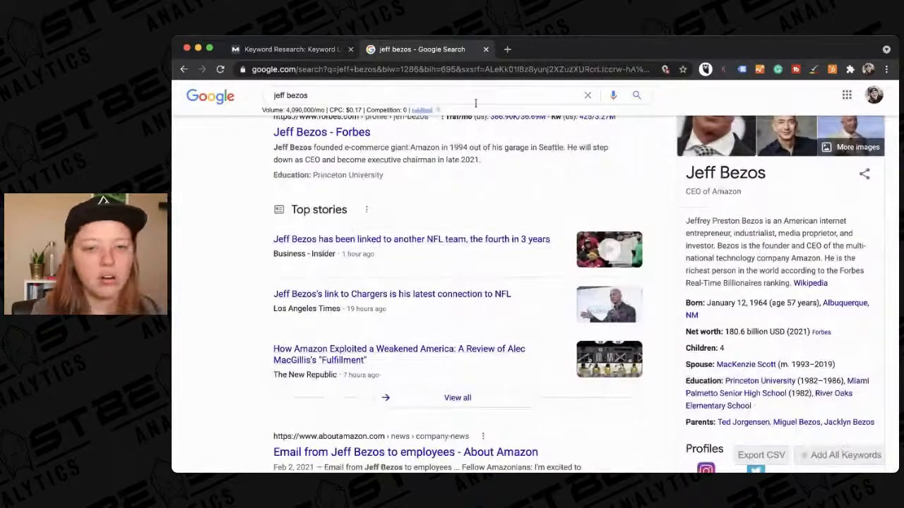
Step: Return to the Moz keyword list and check the Featured Snippet marker on "best change management speakers"
{"action": "left_click", "coordinate": [282, 49]}
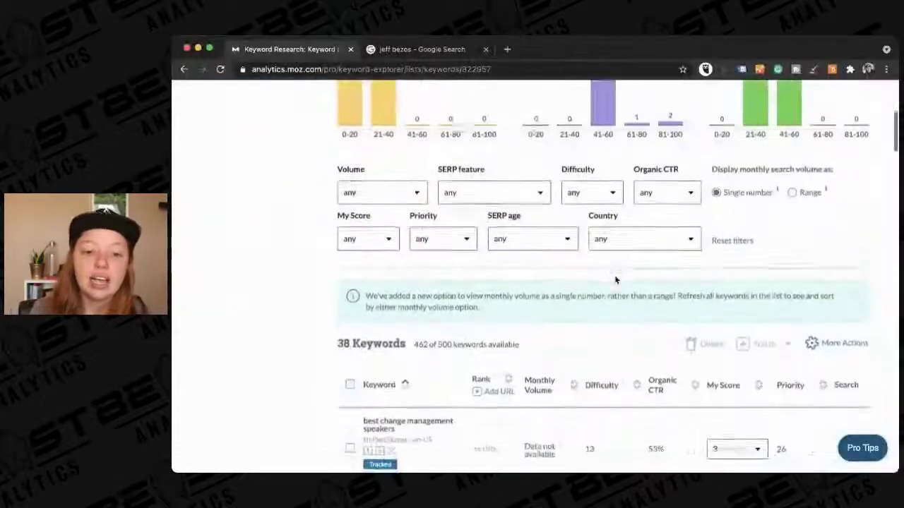
{"action": "scroll", "coordinate": [615, 280], "scroll_direction": "down", "scroll_amount": 3}
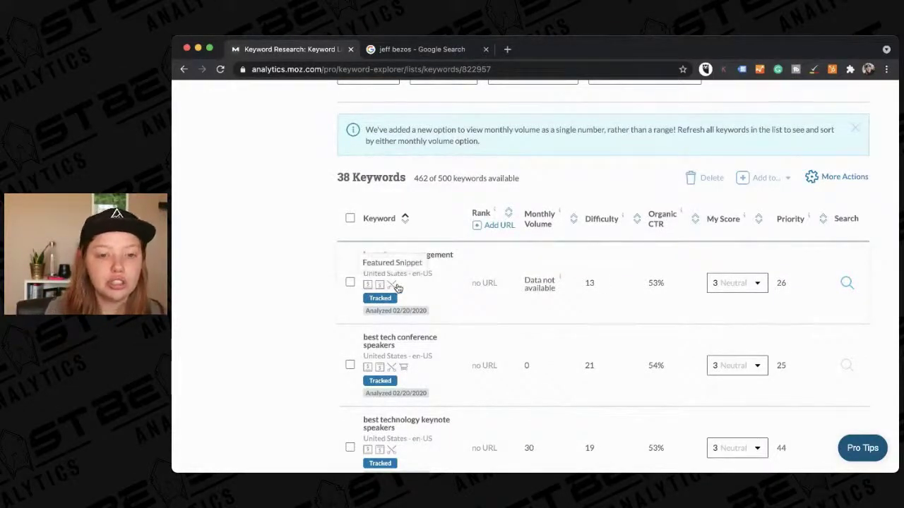
{"action": "scroll", "coordinate": [404, 288], "scroll_direction": "down", "scroll_amount": 2}
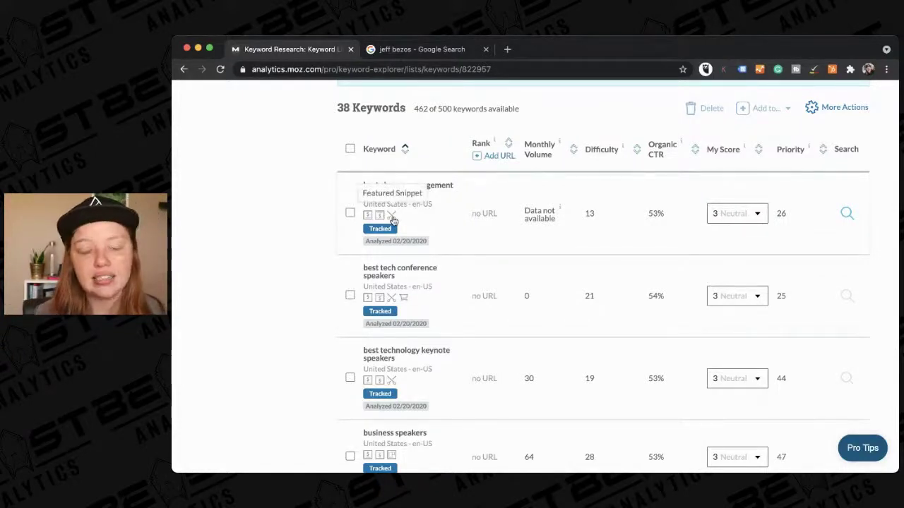
Step: Copy the keyword "best change management speakers" from the Moz list and search Google for it, clearing "jeff bezos" from the query
{"action": "left_click_drag", "start_coordinate": [414, 192], "coordinate": [358, 186]}
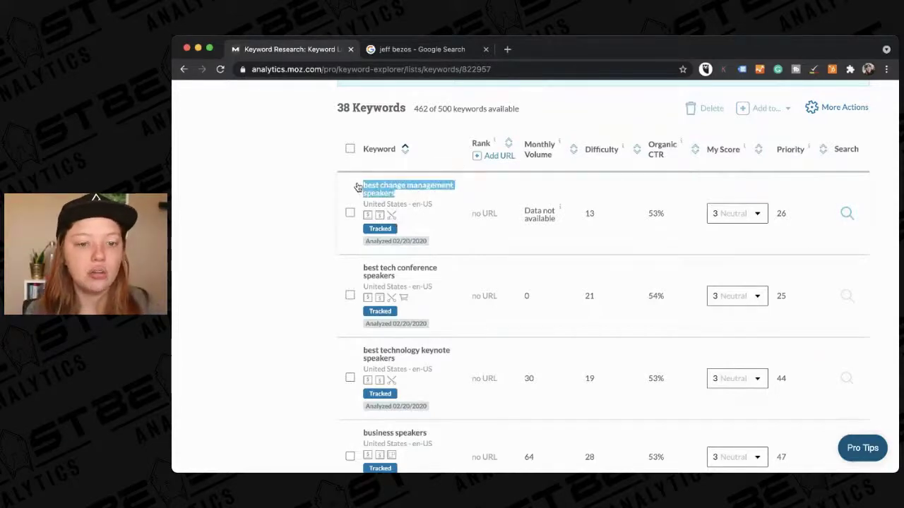
{"action": "key", "text": "ctrl+c"}
{"action": "left_click", "coordinate": [422, 49]}
{"action": "left_click", "coordinate": [404, 95]}
{"action": "key", "text": "ctrl+v"}
{"action": "key", "text": "Return"}
{"action": "left_click_drag", "start_coordinate": [311, 108], "coordinate": [274, 108]}
{"action": "key", "text": "BackSpace"}
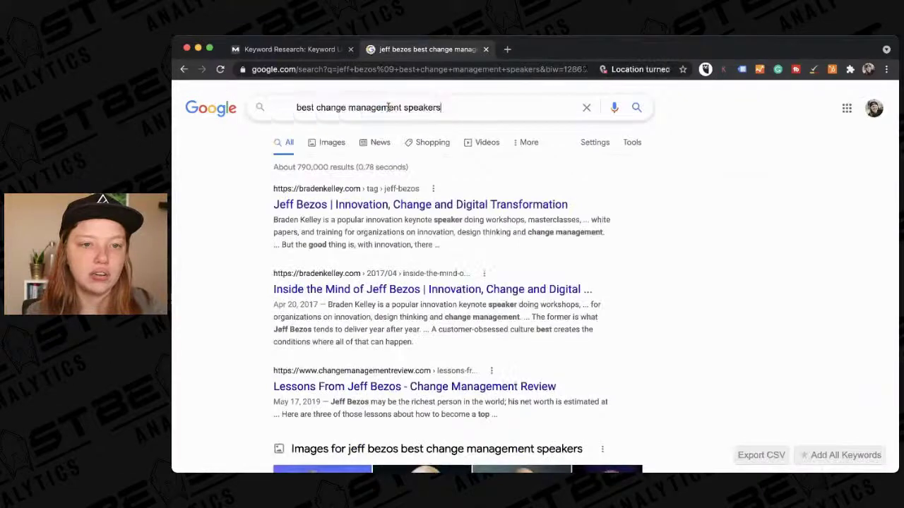
{"action": "key", "text": "Return"}
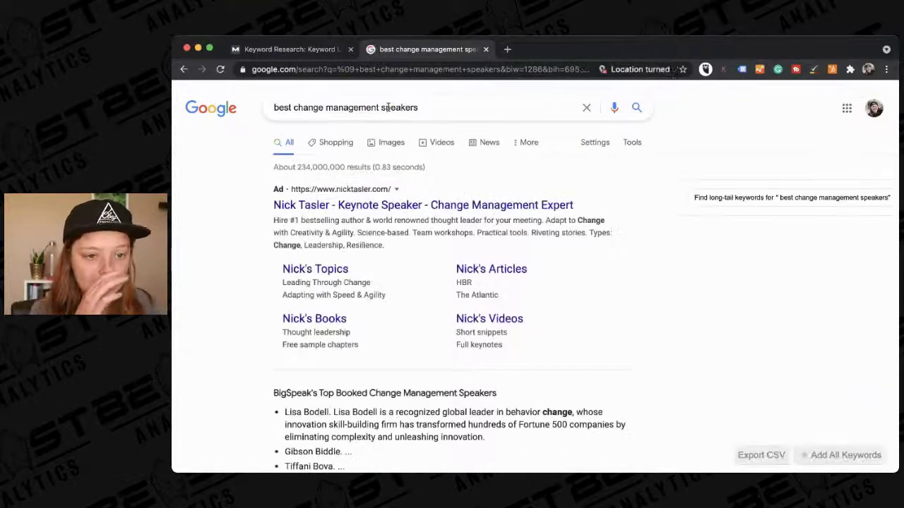
Step: Examine BigSpeak's featured snippet in the results and highlight its list of speakers
{"action": "scroll", "coordinate": [388, 108], "scroll_direction": "down", "scroll_amount": 2}
{"action": "scroll", "coordinate": [387, 107], "scroll_direction": "down", "scroll_amount": 2}
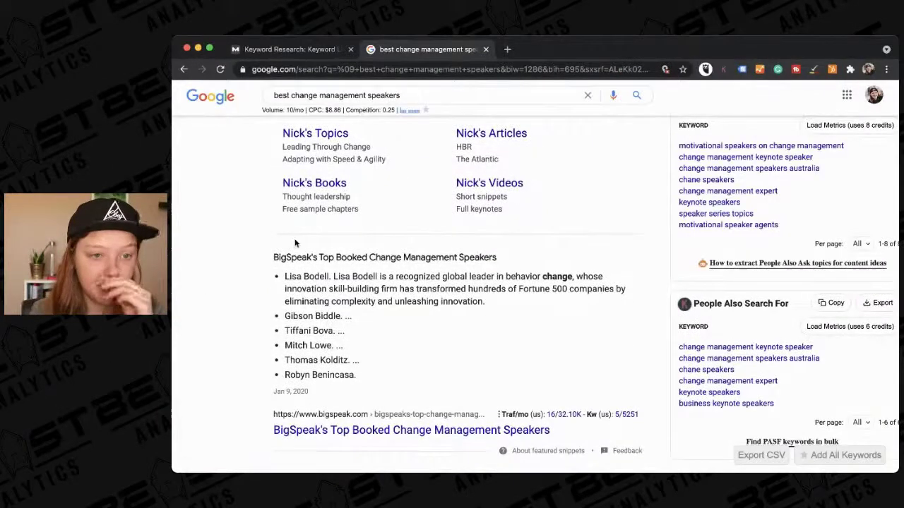
{"action": "scroll", "coordinate": [351, 320], "scroll_direction": "down", "scroll_amount": 3}
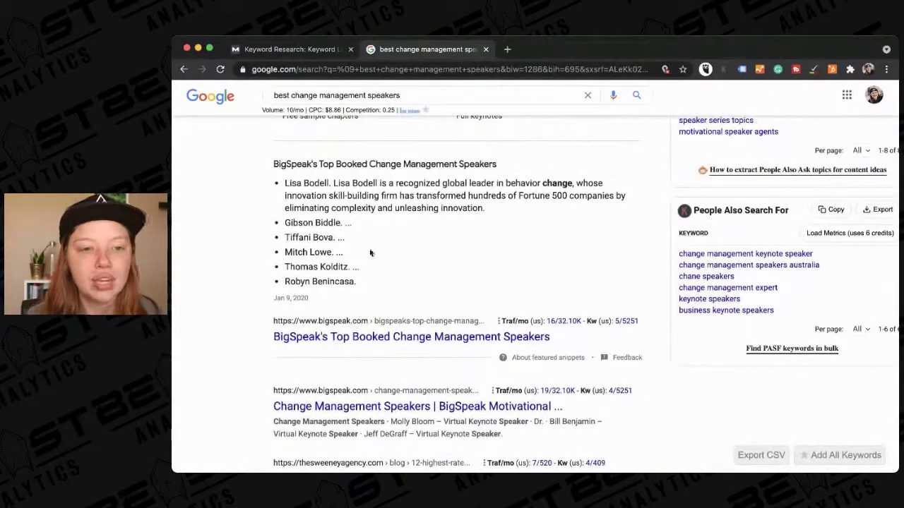
{"action": "left_click_drag", "start_coordinate": [367, 282], "coordinate": [286, 205]}
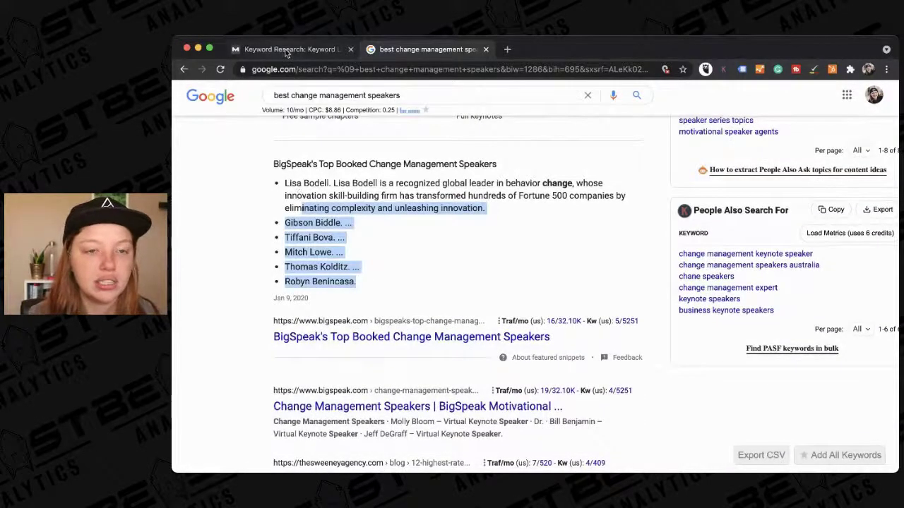
Step: Copy the keyword "best technology keynote speakers" from the Moz list and search Google for it
{"action": "left_click", "coordinate": [247, 50]}
{"action": "scroll", "coordinate": [357, 349], "scroll_direction": "down", "scroll_amount": 2}
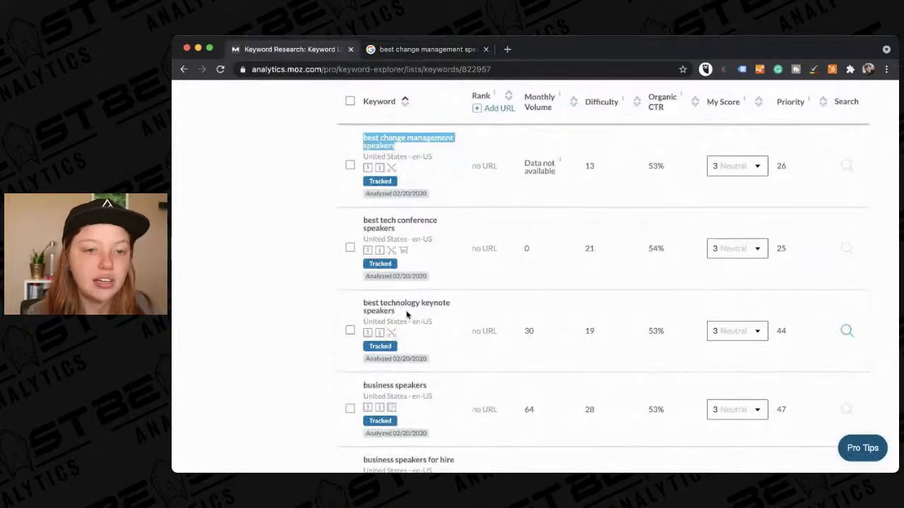
{"action": "left_click_drag", "start_coordinate": [407, 315], "coordinate": [368, 302]}
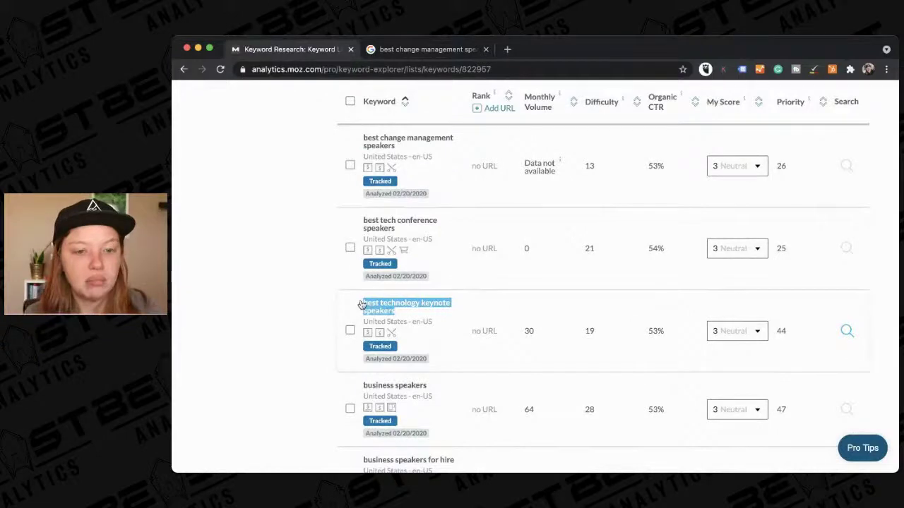
{"action": "left_click", "coordinate": [410, 49]}
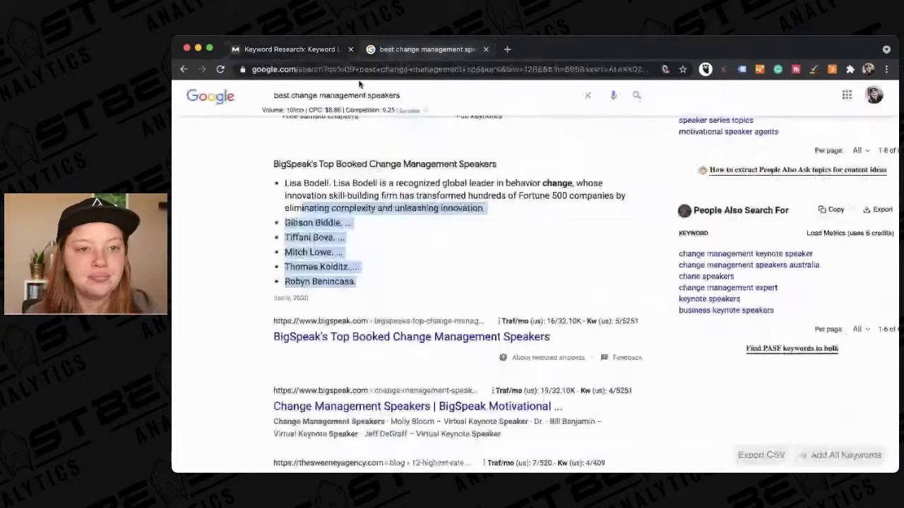
{"action": "triple_click", "coordinate": [352, 92]}
{"action": "key", "text": "super+v"}
{"action": "key", "text": "Return"}
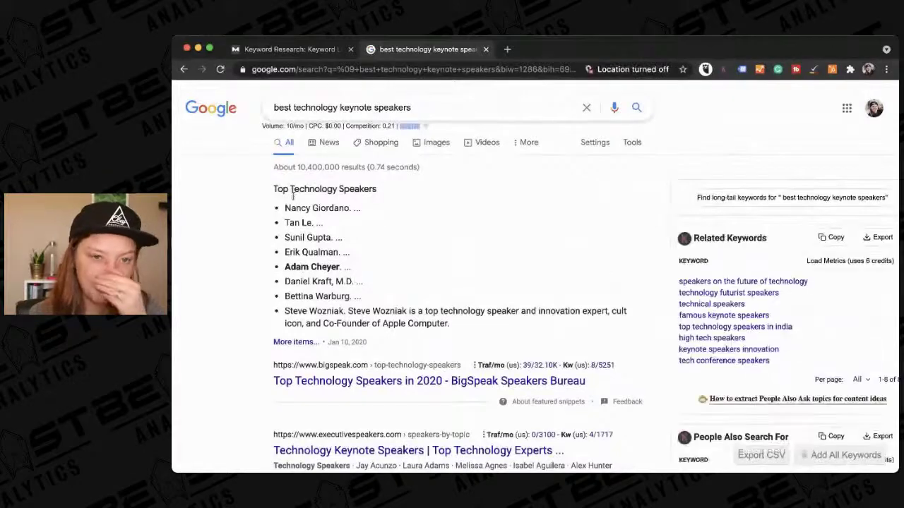
Step: Copy the keyword "best tech conference speakers" from the Moz list and search Google for it
{"action": "left_click", "coordinate": [265, 48]}
{"action": "left_click_drag", "start_coordinate": [395, 231], "coordinate": [360, 224]}
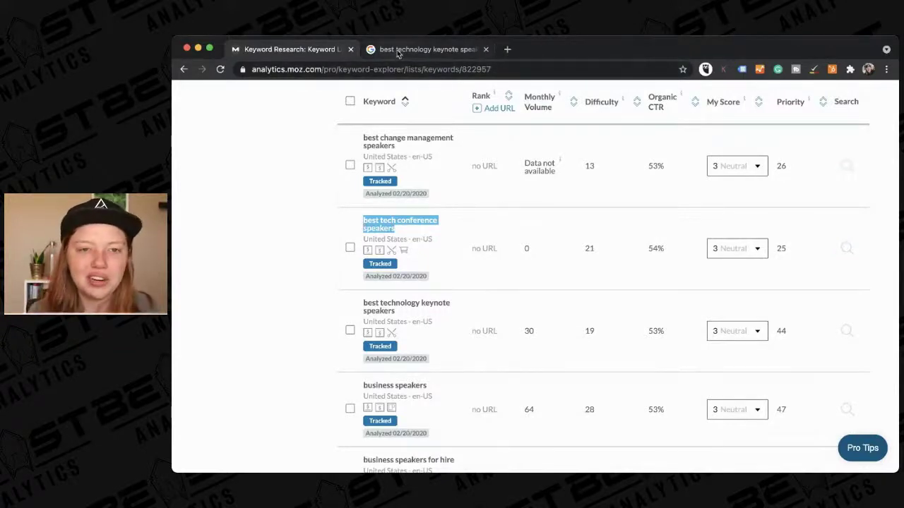
{"action": "left_click", "coordinate": [424, 49]}
{"action": "left_click", "coordinate": [346, 108]}
{"action": "key", "text": "ctrl+a"}
{"action": "key", "text": "ctrl+v"}
{"action": "key", "text": "Return"}
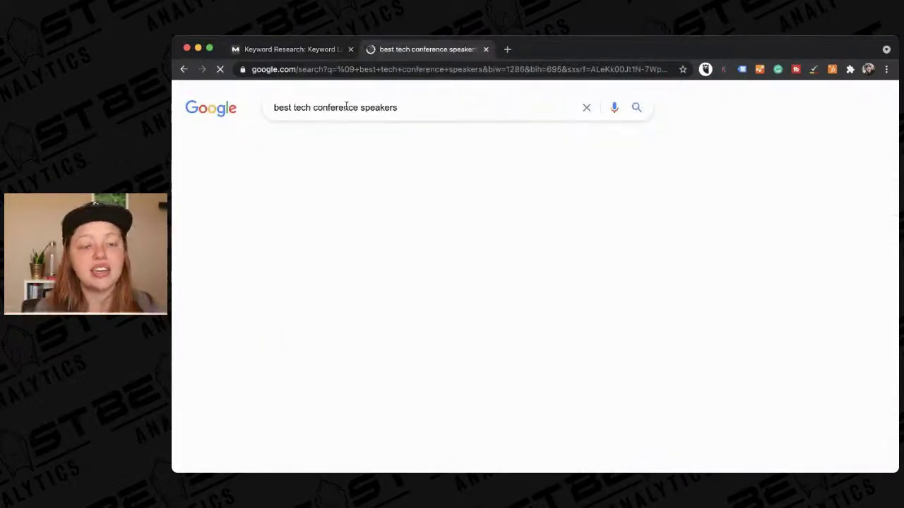
Step: Examine the first and second results pages for "best tech conference speakers", checking which SERP features they contain
{"action": "scroll", "coordinate": [376, 248], "scroll_direction": "down", "scroll_amount": 20}
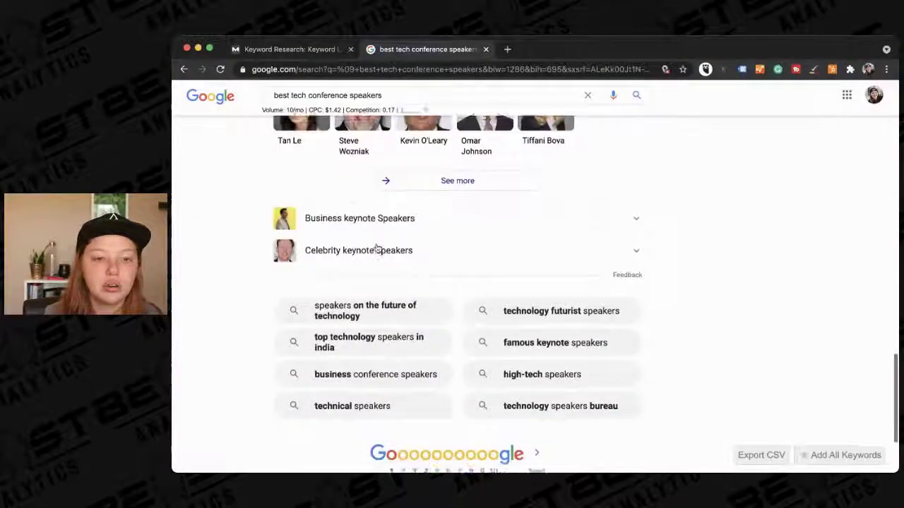
{"action": "scroll", "coordinate": [371, 233], "scroll_direction": "up", "scroll_amount": 20}
{"action": "scroll", "coordinate": [346, 184], "scroll_direction": "up", "scroll_amount": 3}
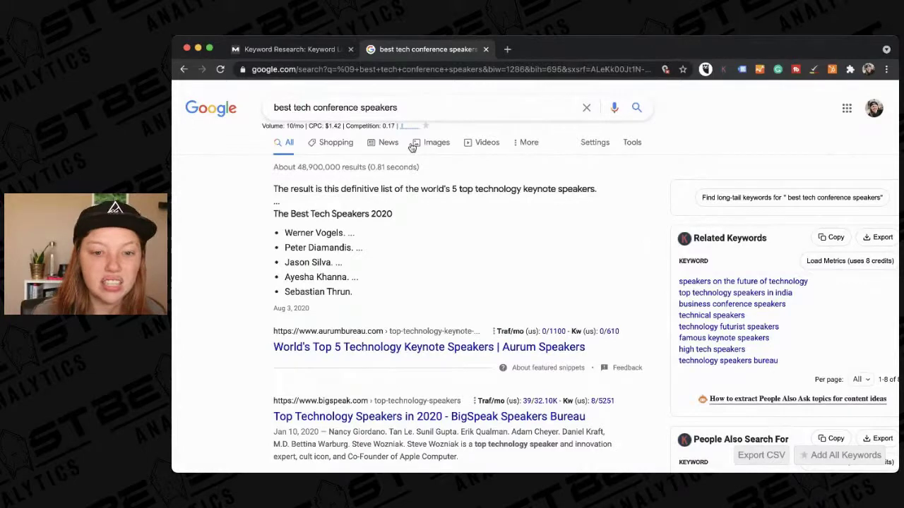
{"action": "scroll", "coordinate": [412, 146], "scroll_direction": "down", "scroll_amount": 20}
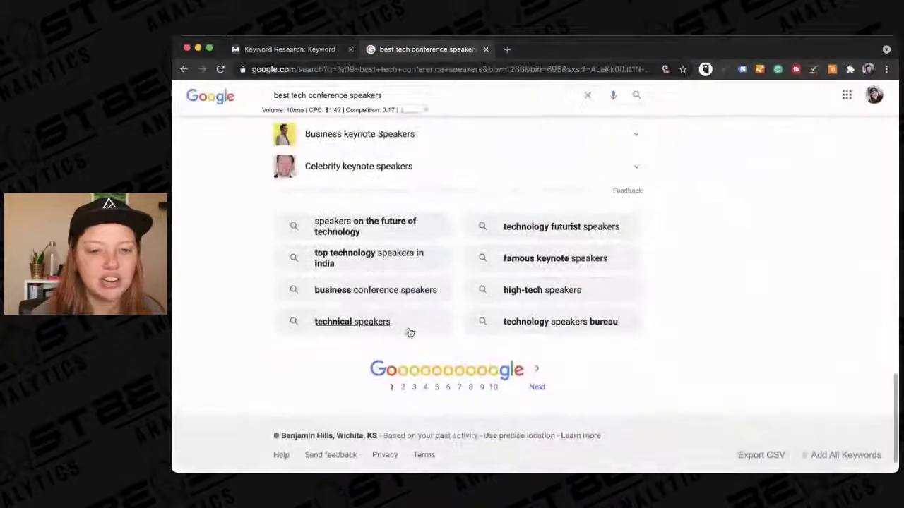
{"action": "left_click", "coordinate": [402, 385]}
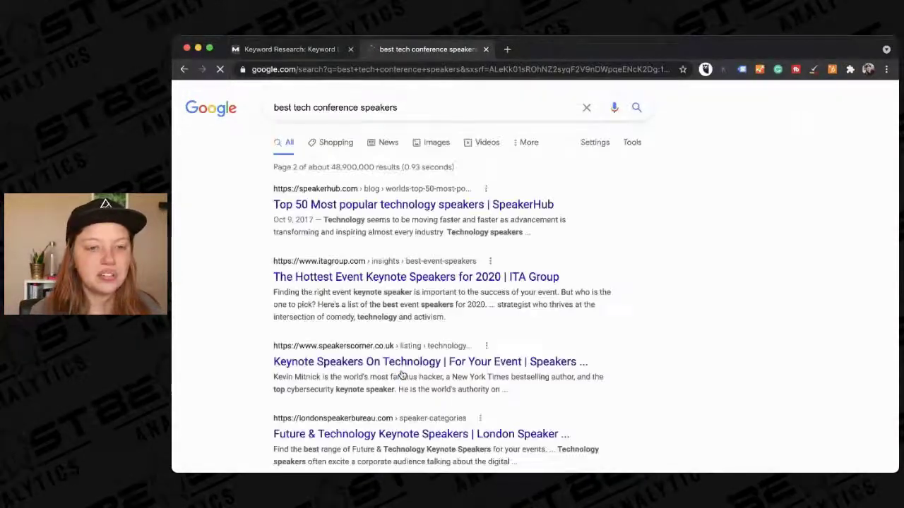
{"action": "scroll", "coordinate": [403, 375], "scroll_direction": "down", "scroll_amount": 10}
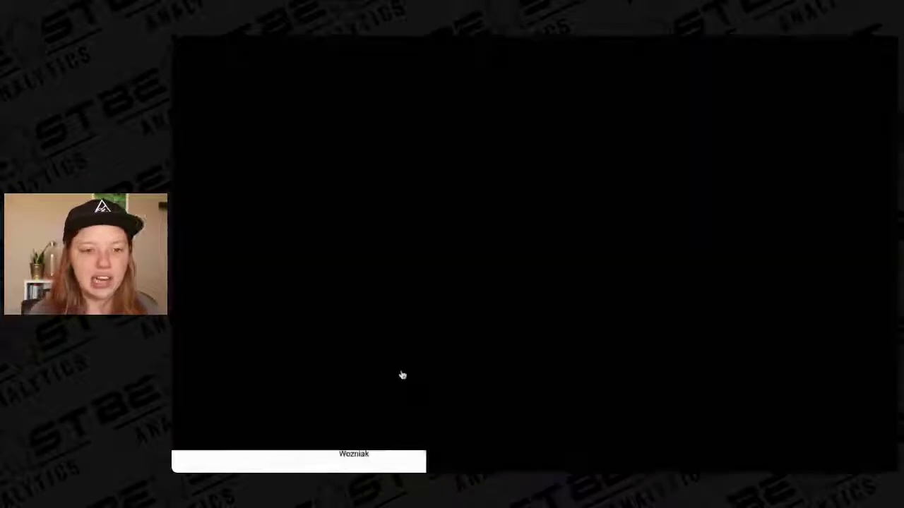
{"action": "scroll", "coordinate": [402, 375], "scroll_direction": "down", "scroll_amount": 5}
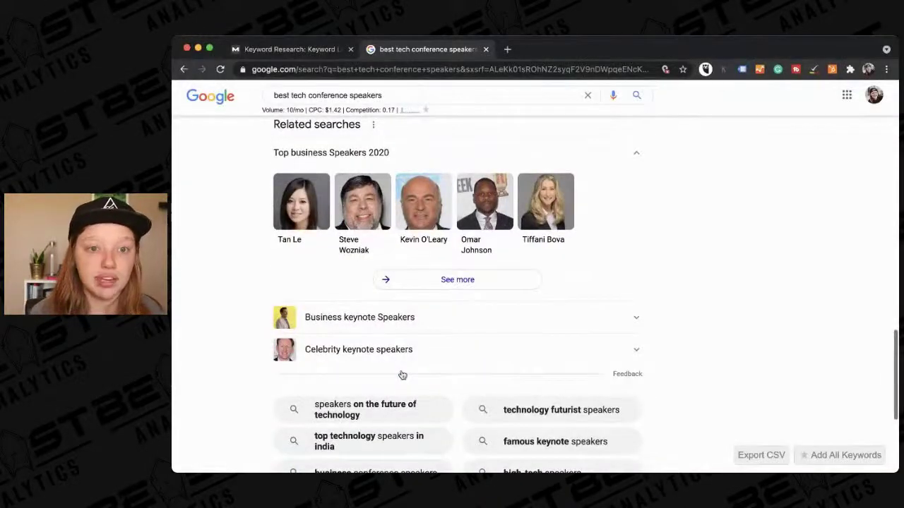
{"action": "scroll", "coordinate": [403, 375], "scroll_direction": "down", "scroll_amount": 5}
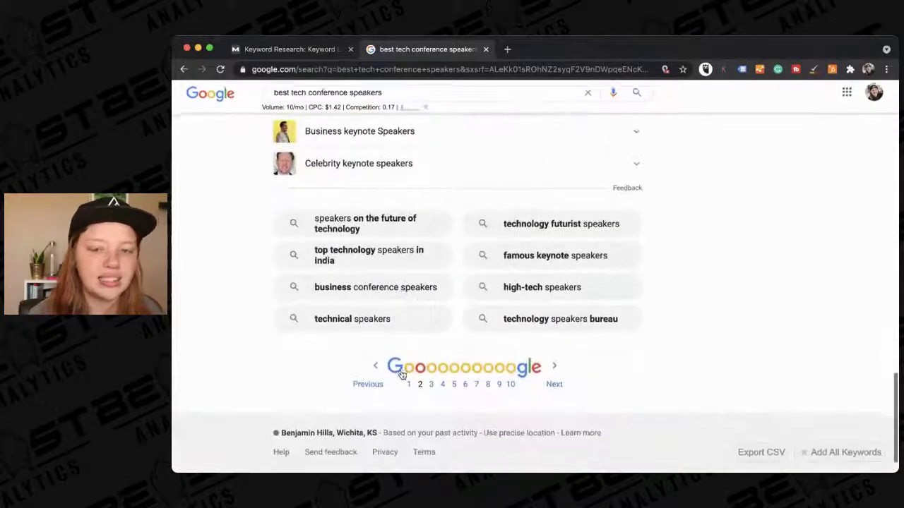
{"action": "scroll", "coordinate": [367, 256], "scroll_direction": "up", "scroll_amount": 15}
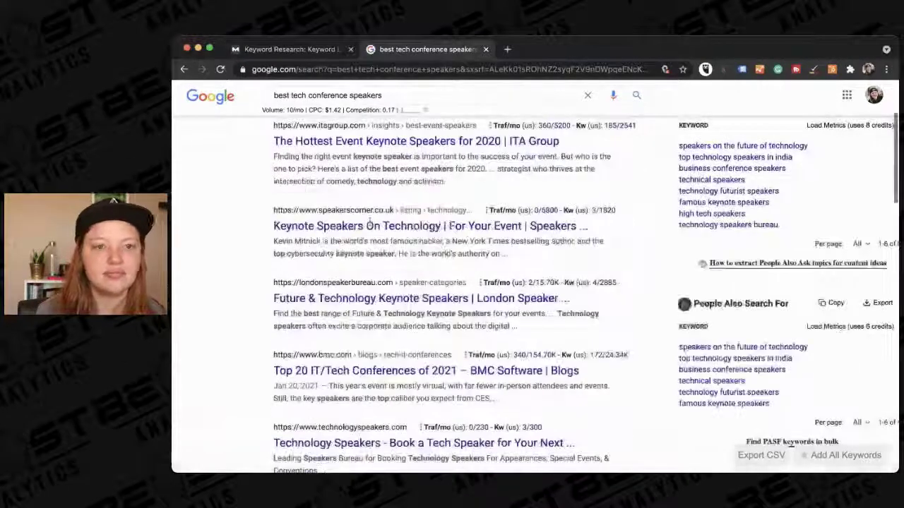
Step: Review the SERP feature markers in the Moz keyword list, from "best tech conference speakers" down to "business speakers for hire"
{"action": "left_click", "coordinate": [319, 49]}
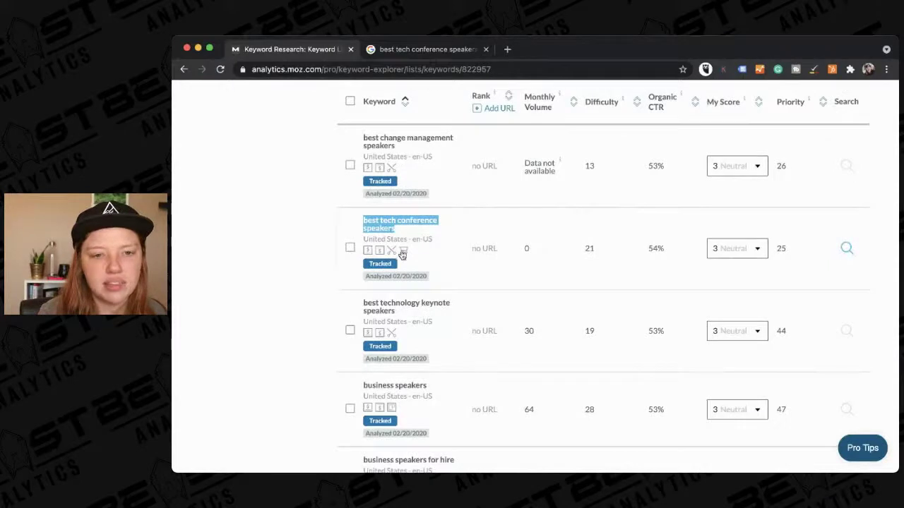
{"action": "left_click", "coordinate": [280, 257]}
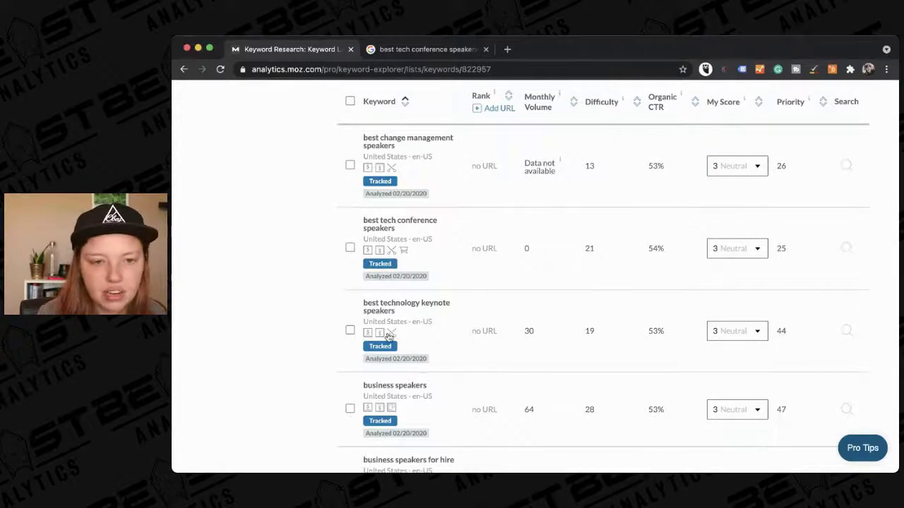
{"action": "scroll", "coordinate": [388, 338], "scroll_direction": "down", "scroll_amount": 5}
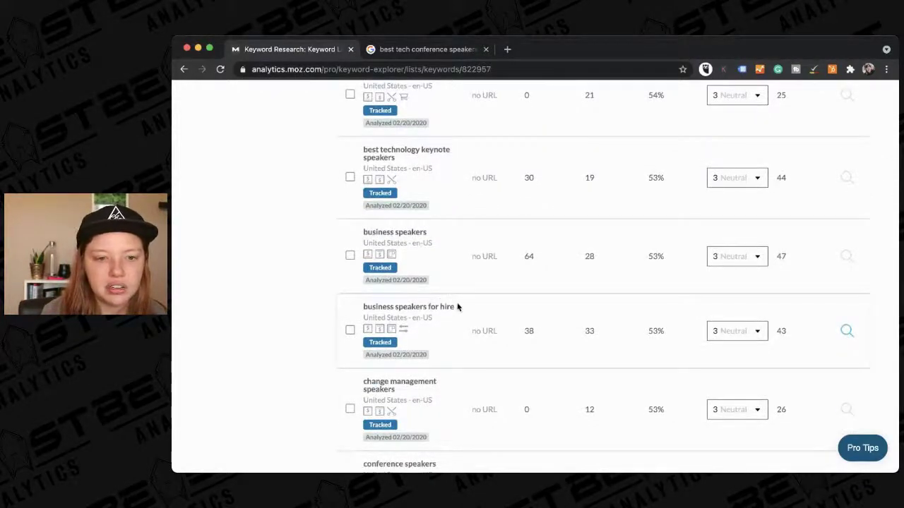
{"action": "left_click_drag", "start_coordinate": [416, 353], "coordinate": [292, 357]}
{"action": "left_click", "coordinate": [293, 357]}
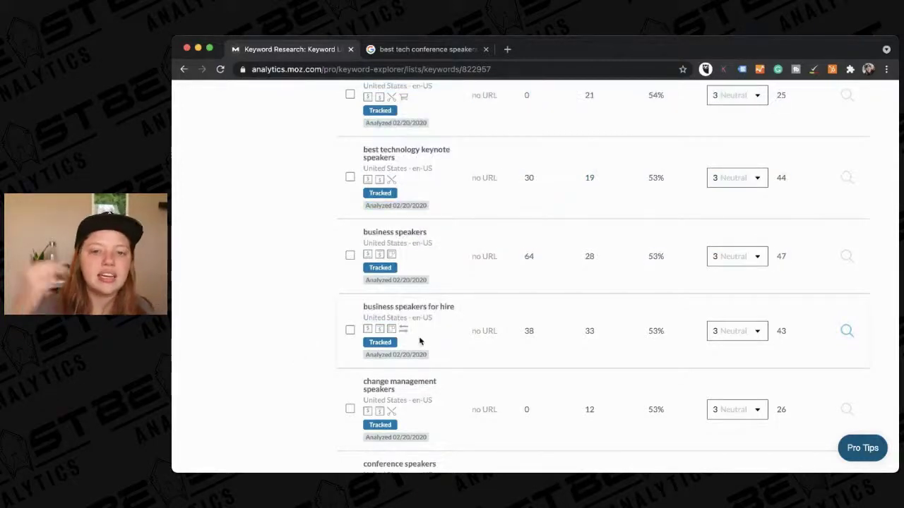